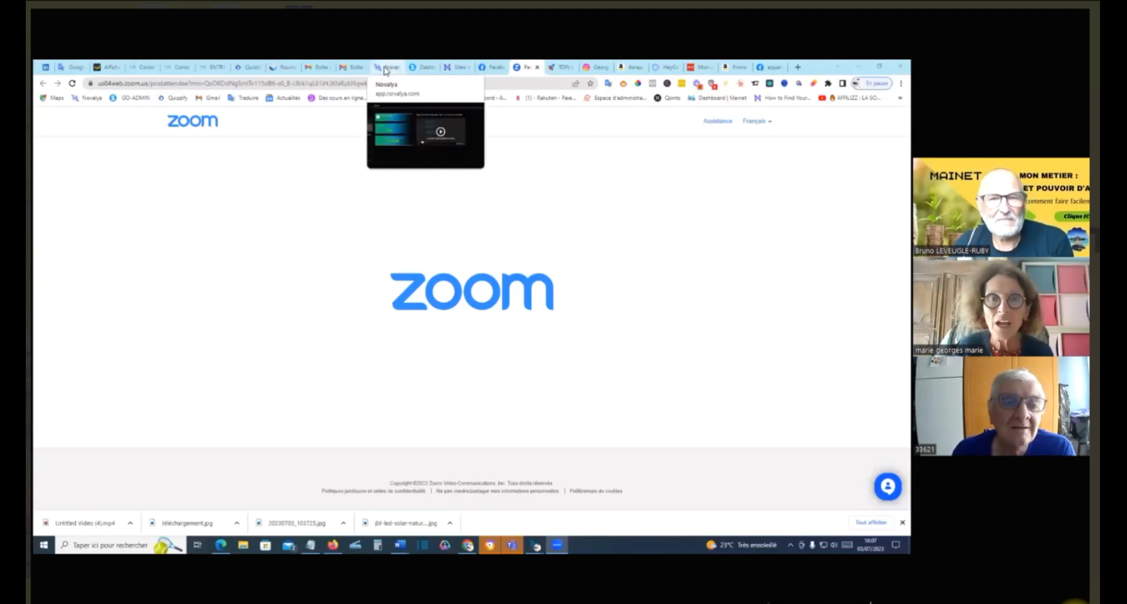
Open the Chrome site settings for app.novalya.com and set "Pop-ups et redirections" to "Autoriser".
{"action": "left_click", "coordinate": [386, 70]}
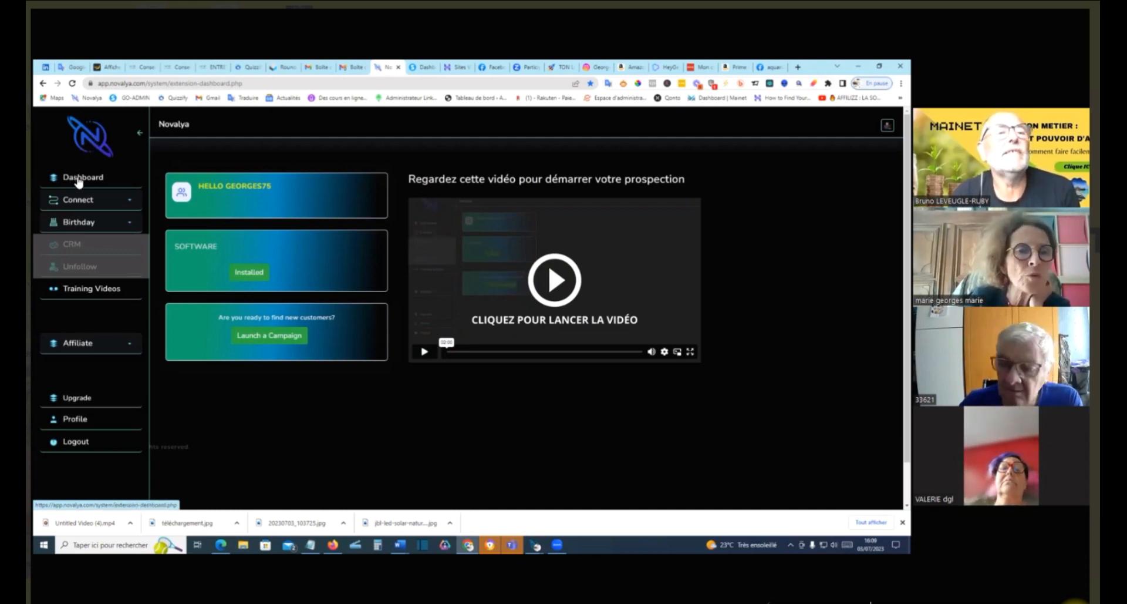
{"action": "left_click", "coordinate": [90, 84]}
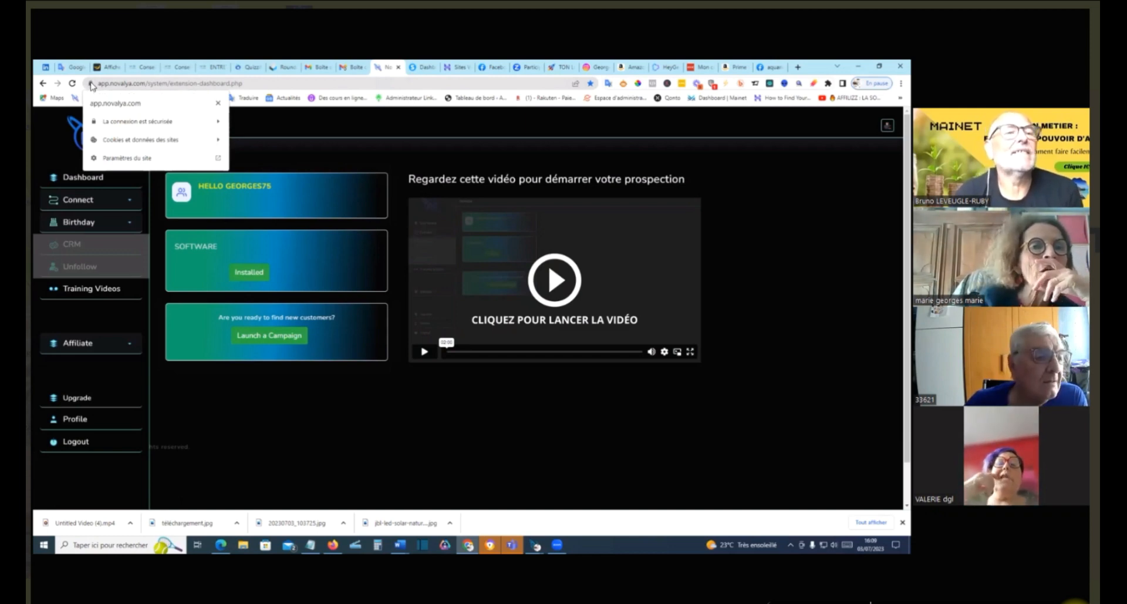
{"action": "left_click", "coordinate": [124, 158]}
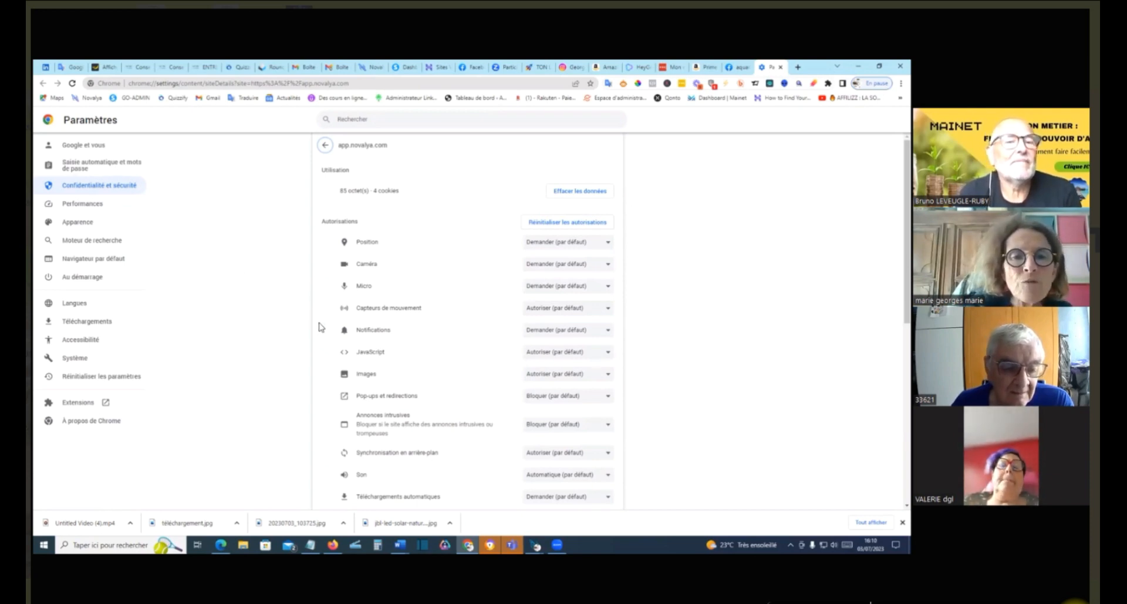
{"action": "scroll", "coordinate": [278, 297], "scroll_direction": "down", "scroll_amount": 2}
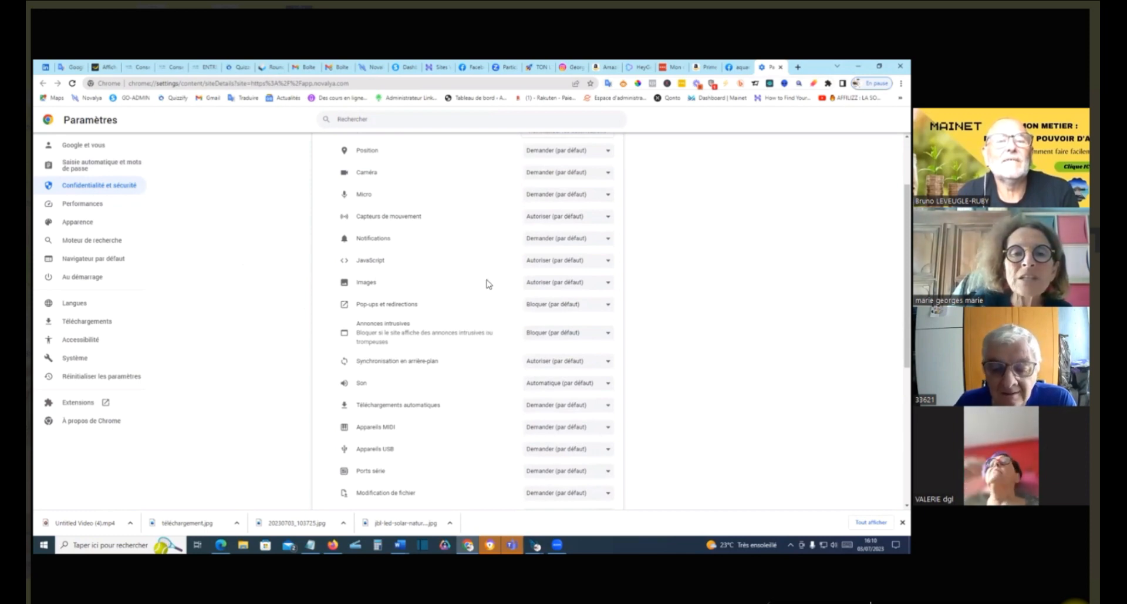
{"action": "left_click", "coordinate": [608, 304]}
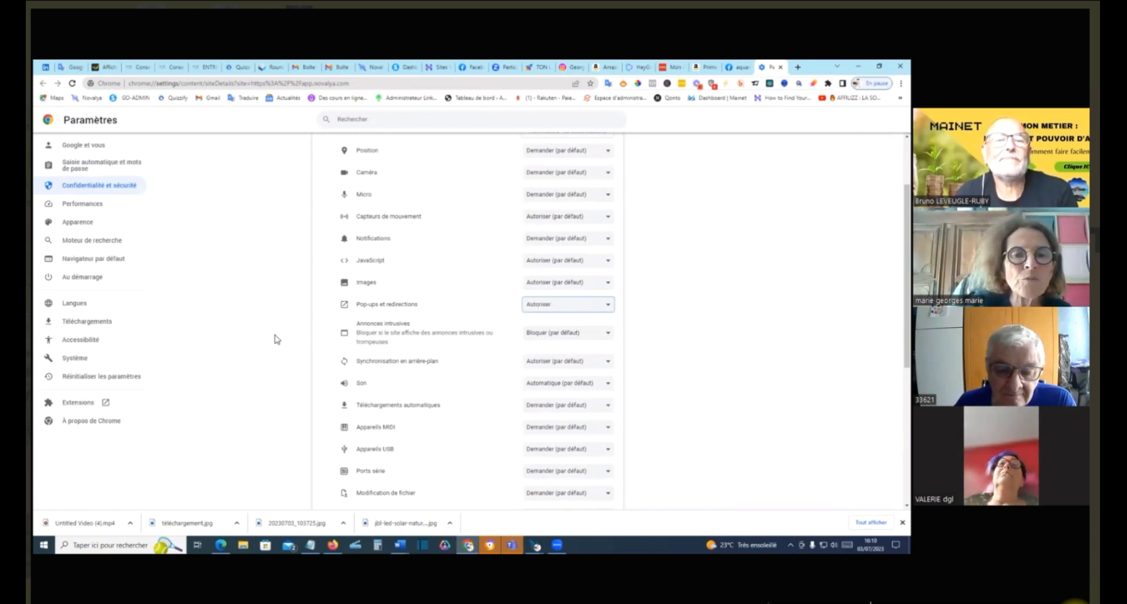
Set the "Presse-papiers" permission for app.novalya.com to "Autoriser".
{"action": "scroll", "coordinate": [338, 371], "scroll_direction": "down", "scroll_amount": 1}
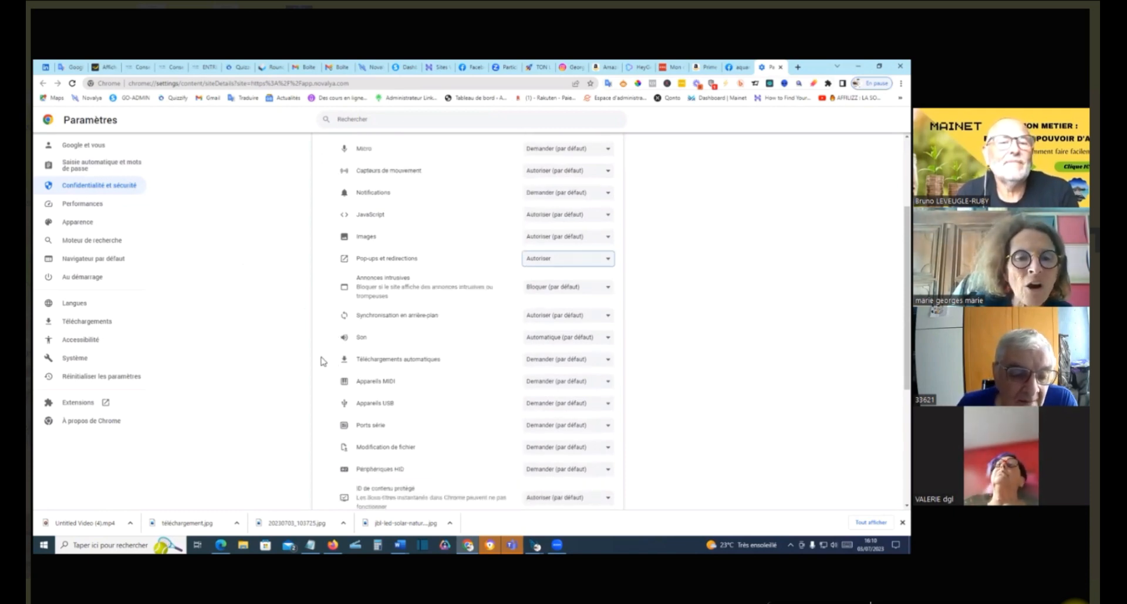
{"action": "scroll", "coordinate": [329, 363], "scroll_direction": "down", "scroll_amount": 1}
{"action": "scroll", "coordinate": [329, 364], "scroll_direction": "down", "scroll_amount": 3}
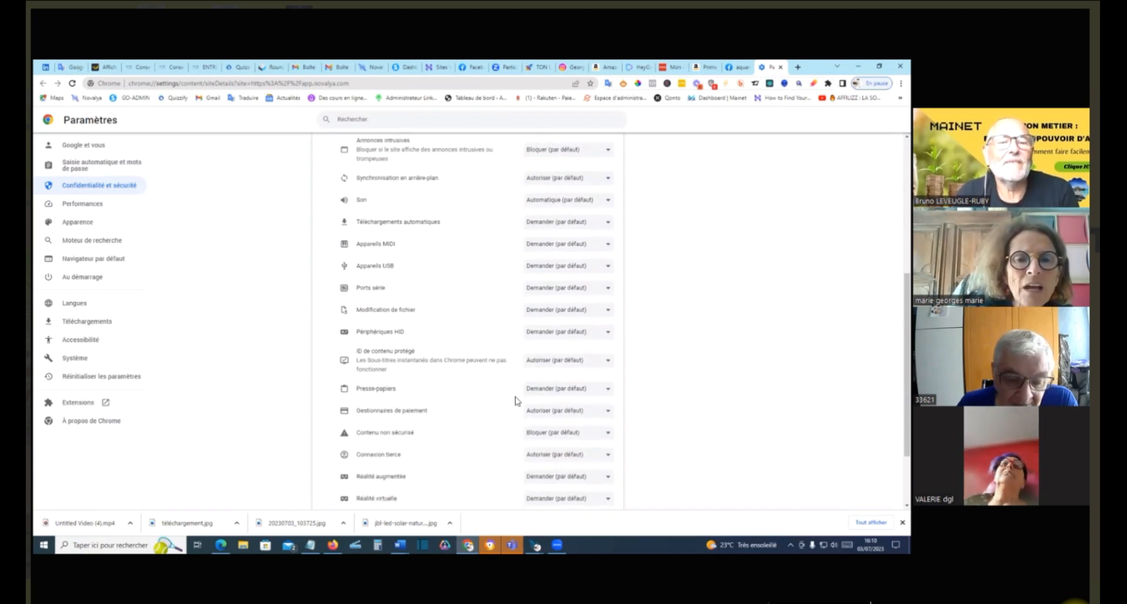
{"action": "left_click", "coordinate": [598, 389]}
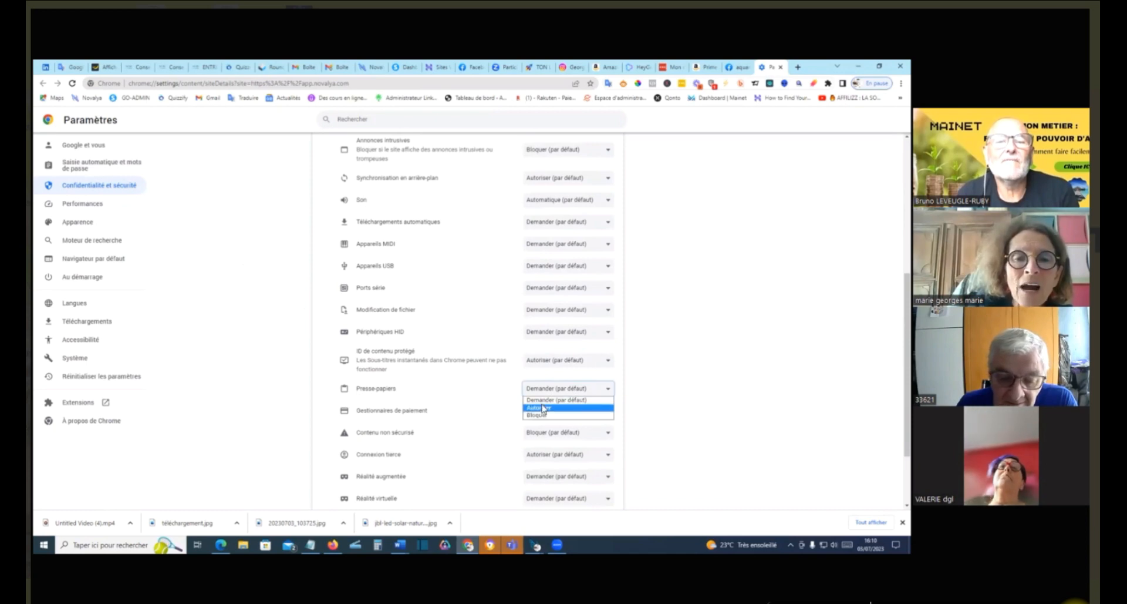
{"action": "left_click", "coordinate": [539, 407]}
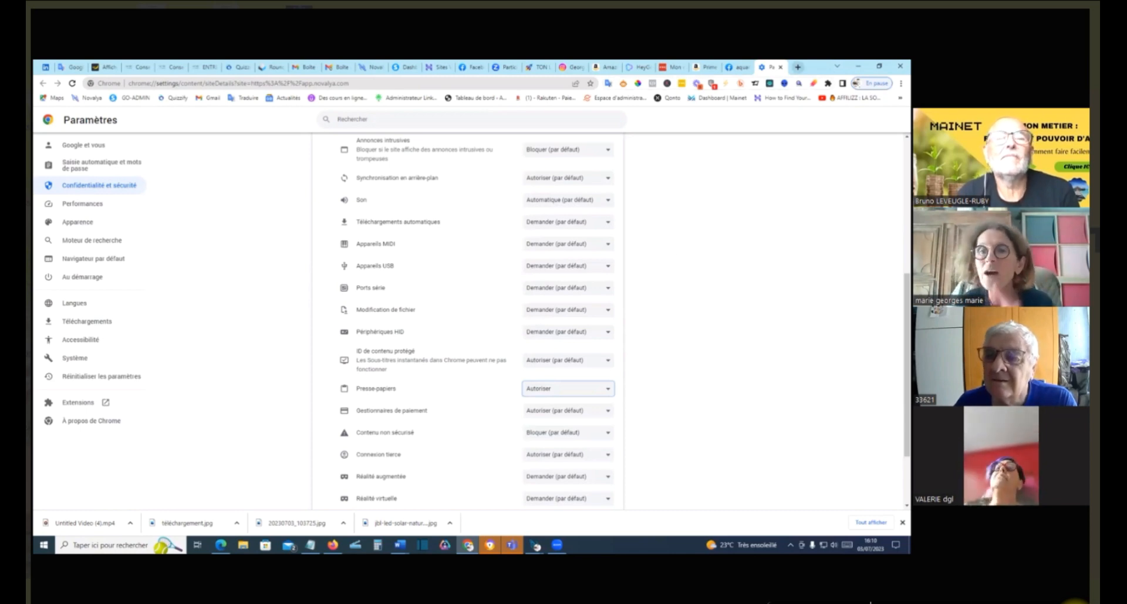
Open facebook.com in a new browser tab and load the profile page.
{"action": "left_click", "coordinate": [798, 67]}
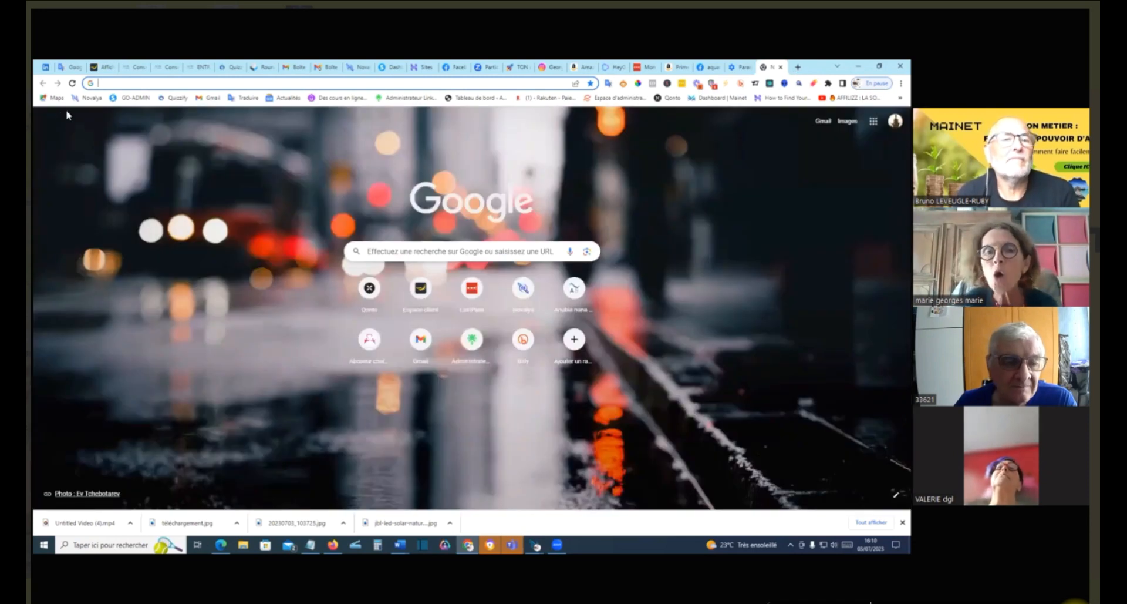
{"action": "left_click", "coordinate": [397, 251]}
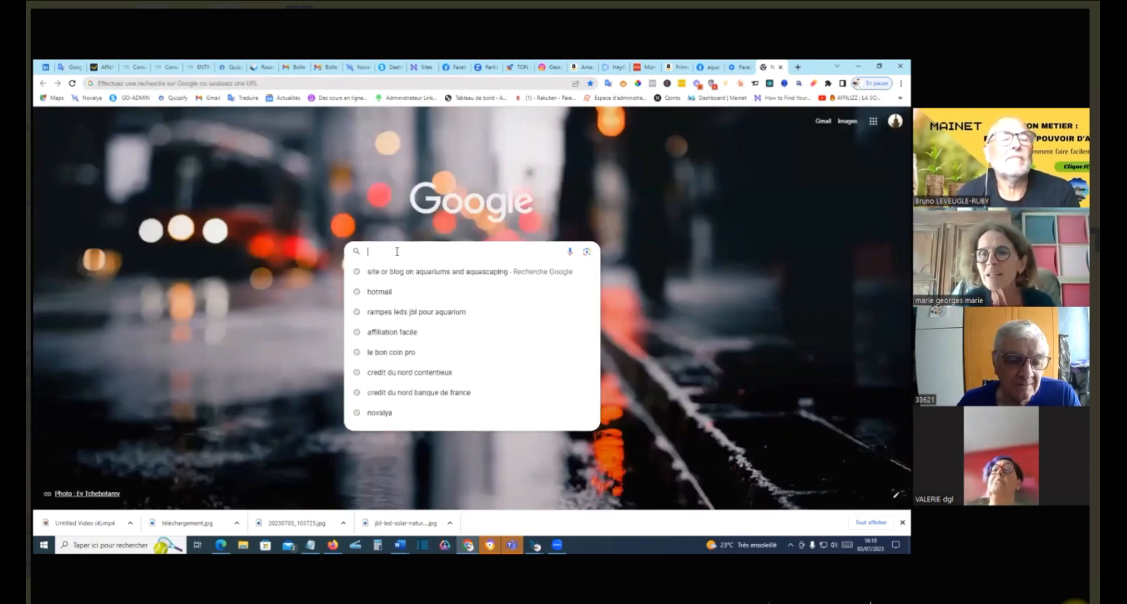
{"action": "type", "text": "faceb"}
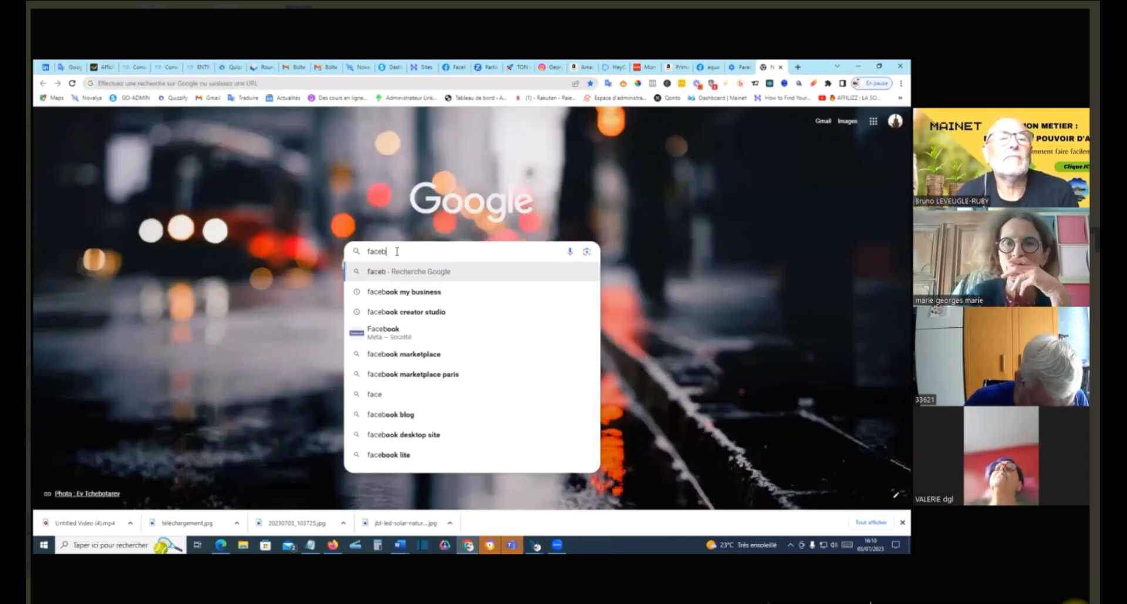
{"action": "type", "text": "ook.com"}
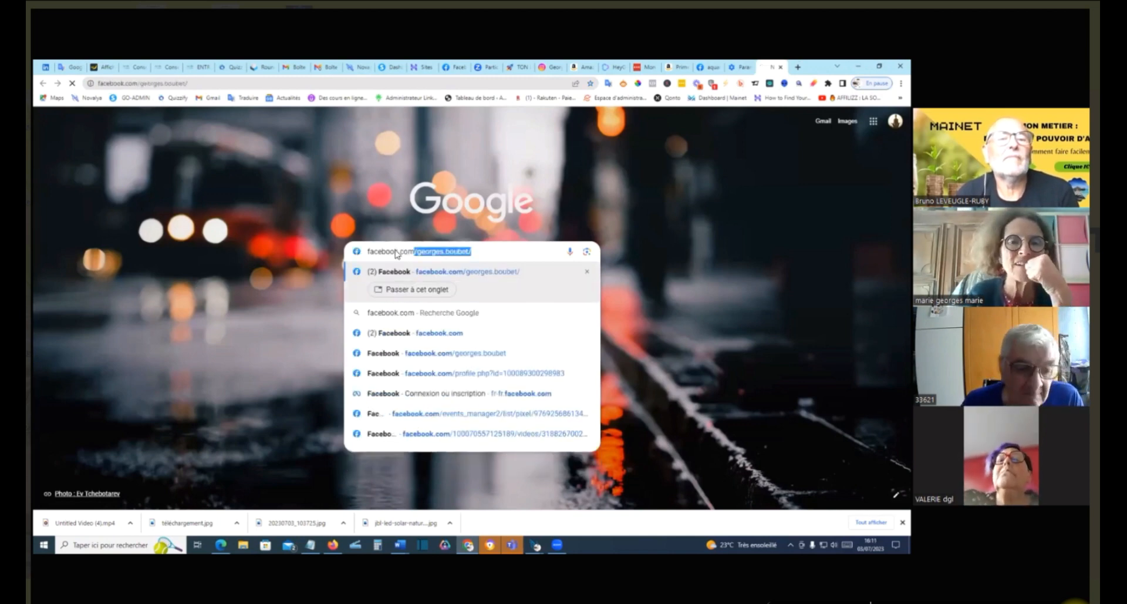
{"action": "key", "text": "Return"}
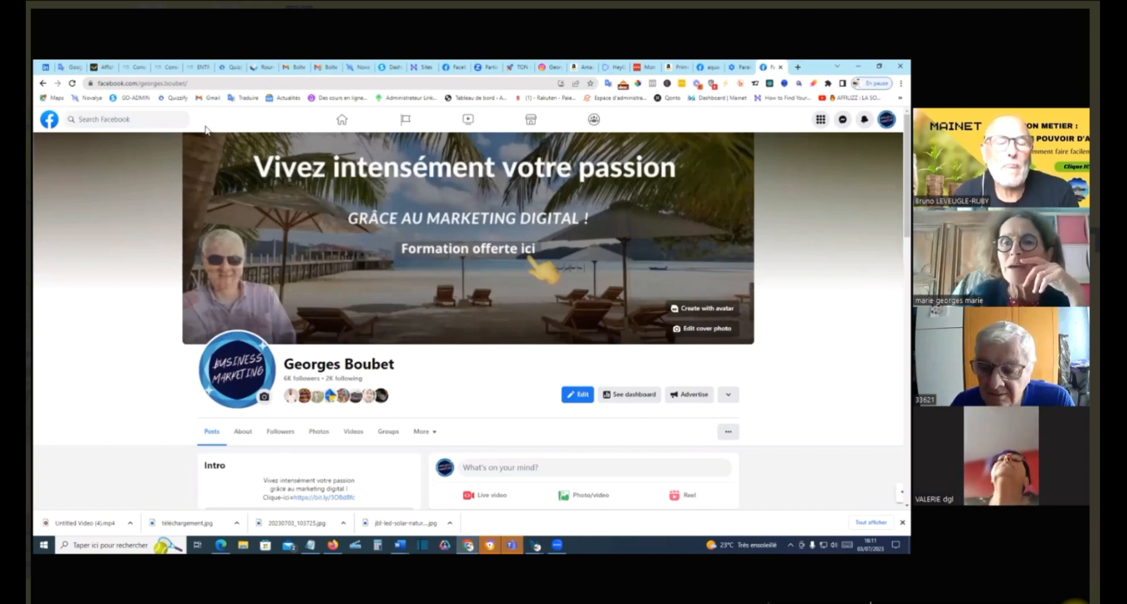
{"action": "scroll", "coordinate": [67, 121], "scroll_direction": "down", "scroll_amount": 3}
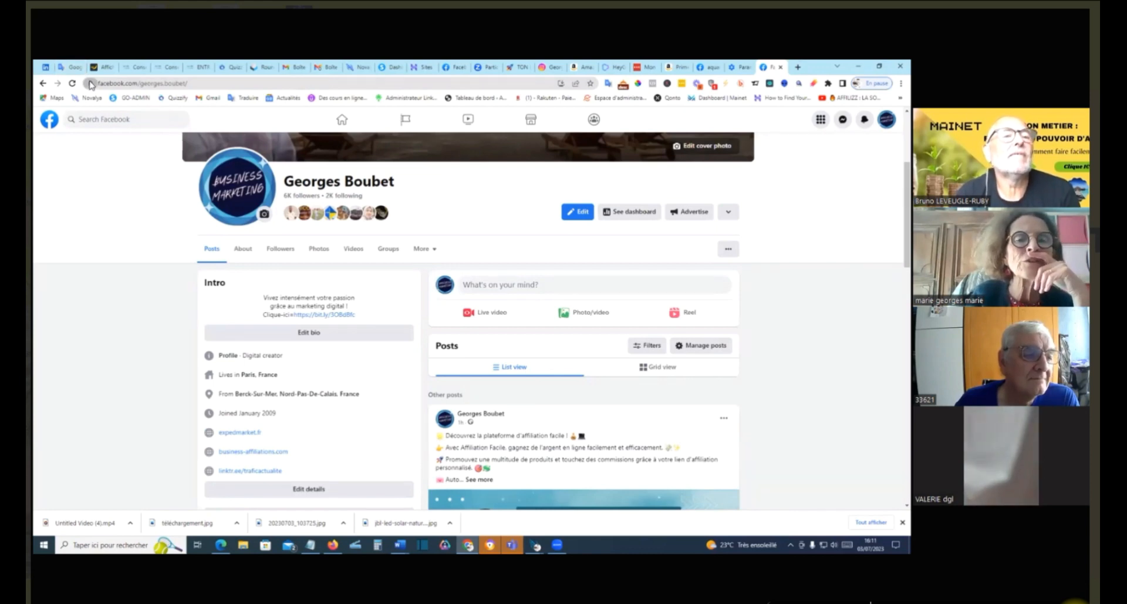
Open the Chrome site settings for facebook.com and set "Pop-ups et redirections" to "Autoriser".
{"action": "left_click", "coordinate": [91, 83]}
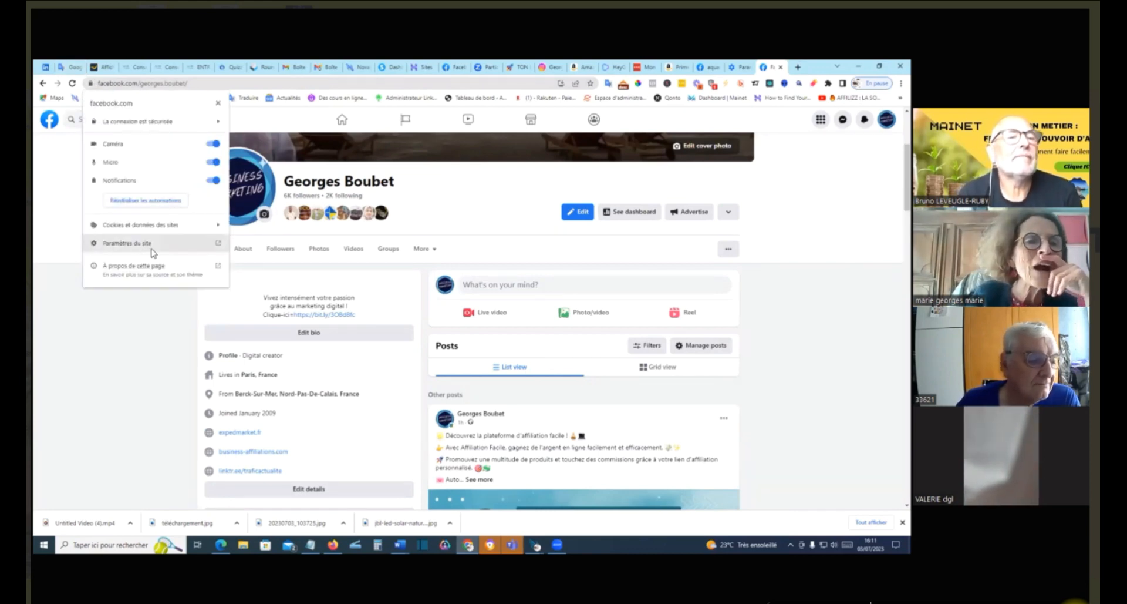
{"action": "left_click", "coordinate": [137, 244]}
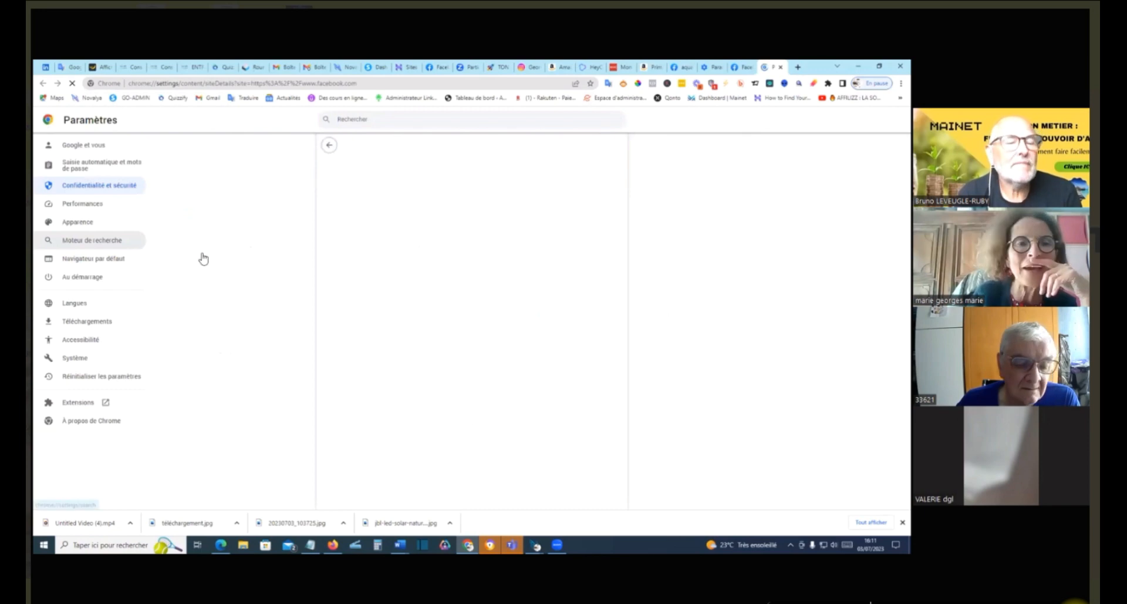
{"action": "scroll", "coordinate": [477, 299], "scroll_direction": "down", "scroll_amount": 2}
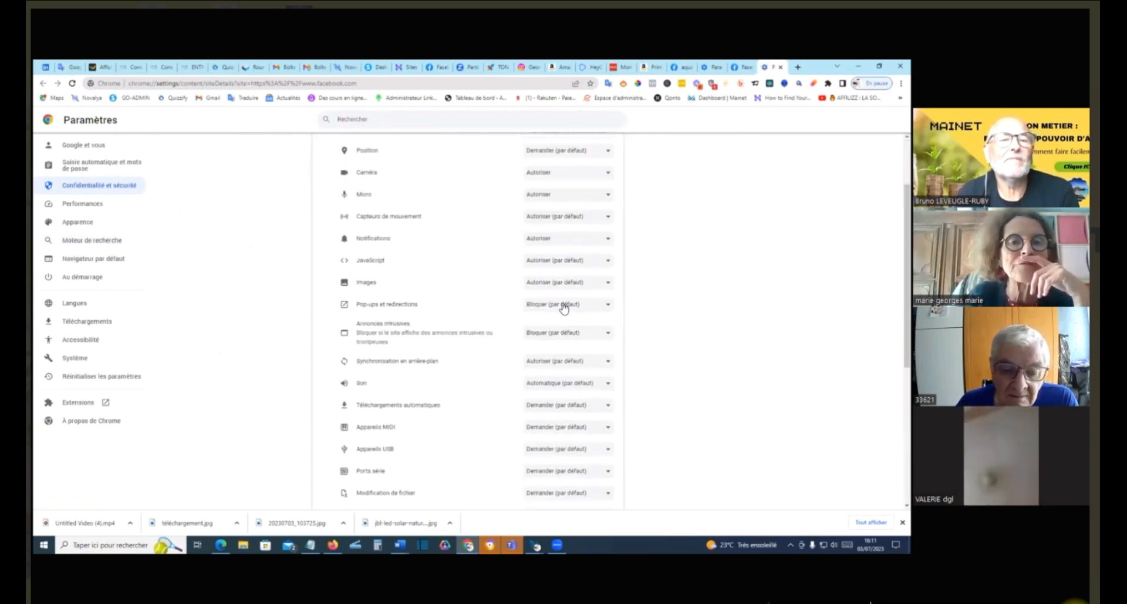
{"action": "left_click", "coordinate": [606, 304]}
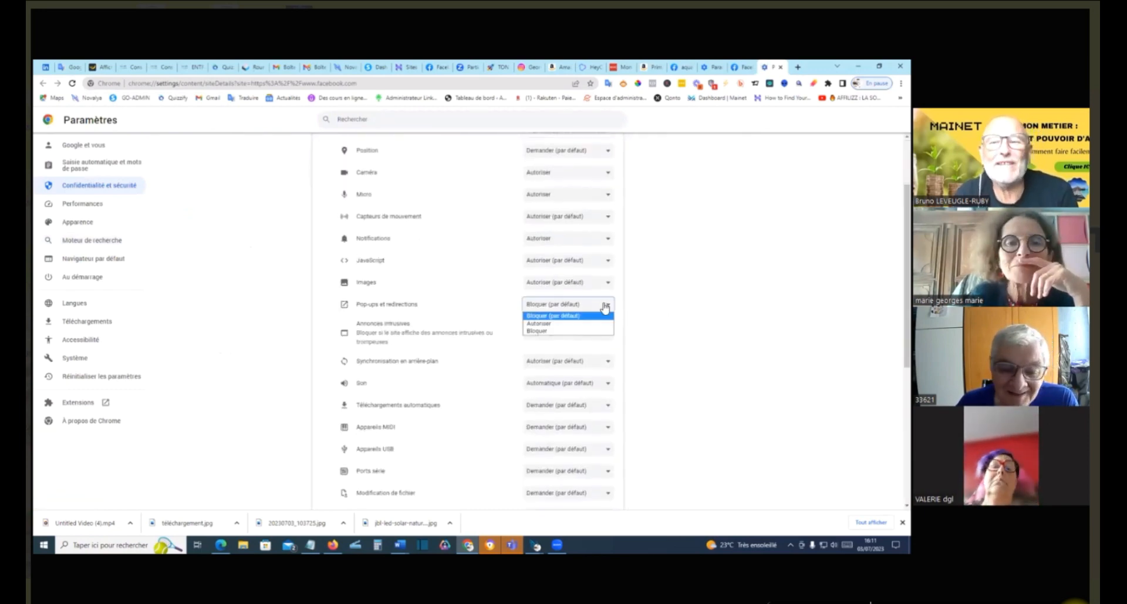
{"action": "left_click", "coordinate": [538, 323]}
Set the "Presse-papiers" permission for facebook.com to "Autoriser" and close its site settings.
{"action": "scroll", "coordinate": [489, 307], "scroll_direction": "down", "scroll_amount": 2}
{"action": "scroll", "coordinate": [489, 307], "scroll_direction": "down", "scroll_amount": 3}
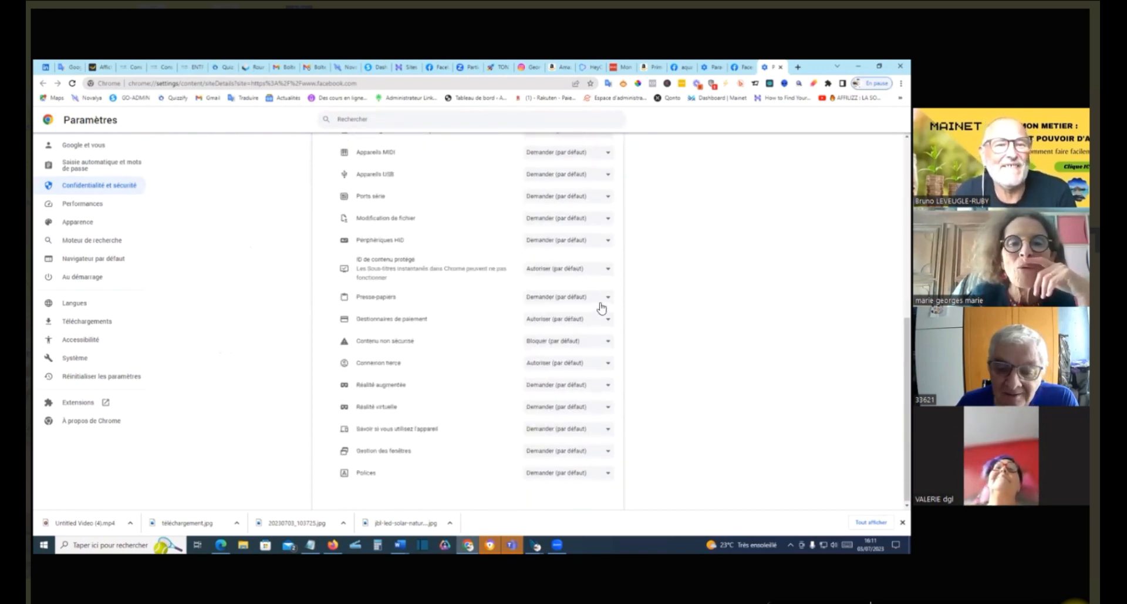
{"action": "left_click", "coordinate": [600, 298]}
{"action": "left_click", "coordinate": [565, 317]}
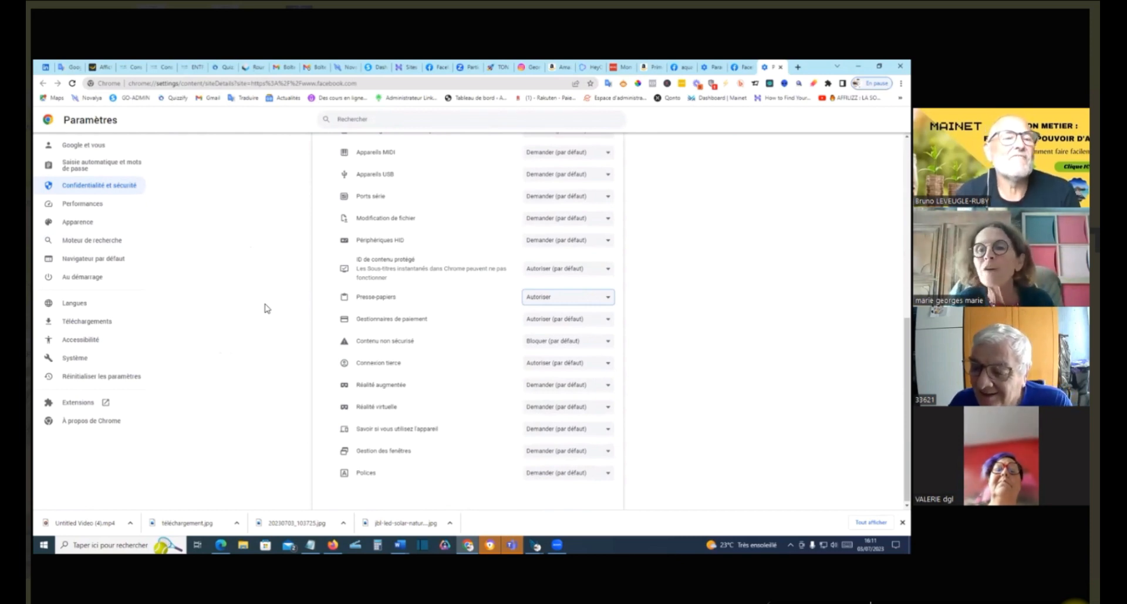
{"action": "scroll", "coordinate": [267, 308], "scroll_direction": "up", "scroll_amount": 3}
{"action": "scroll", "coordinate": [267, 308], "scroll_direction": "up", "scroll_amount": 4}
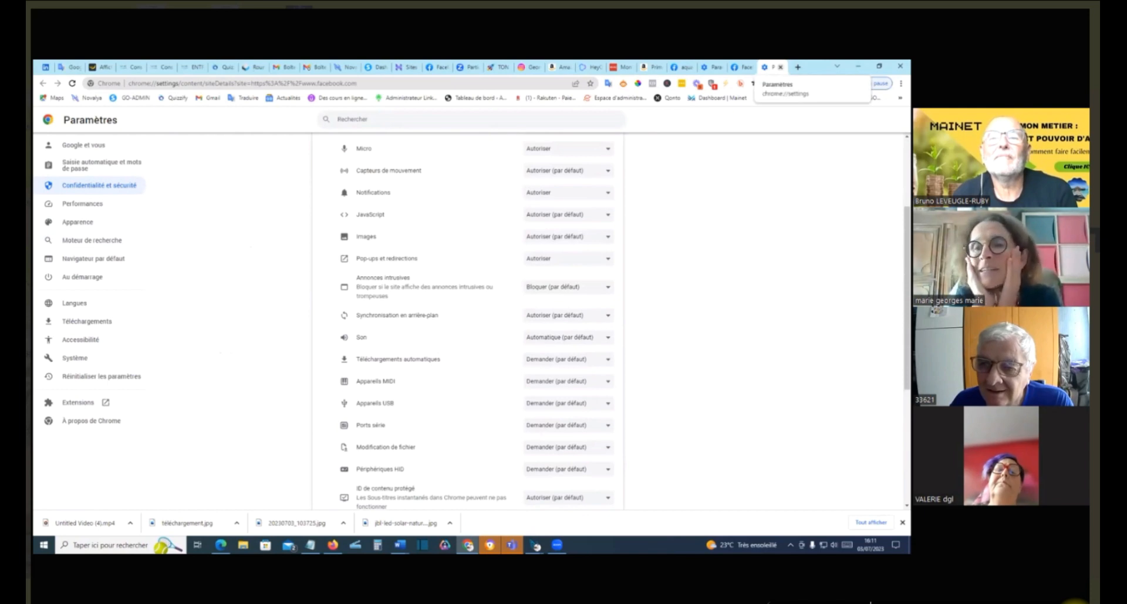
{"action": "left_click", "coordinate": [781, 67]}
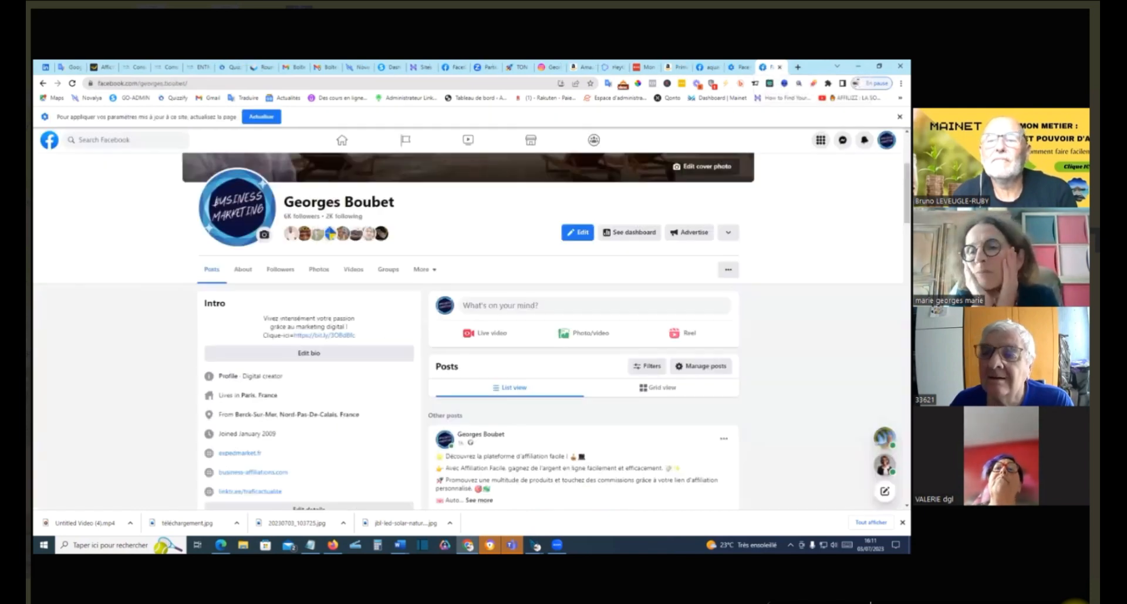
Open messenger.com in a new browser tab and dismiss the Google Translate prompt.
{"action": "left_click", "coordinate": [798, 67]}
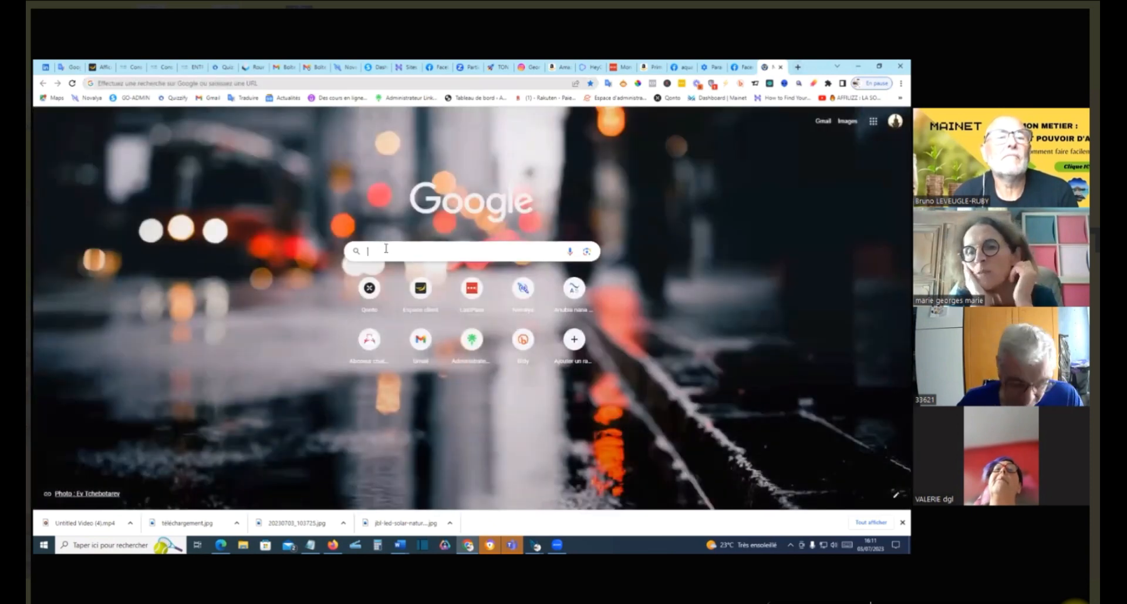
{"action": "left_click", "coordinate": [386, 247]}
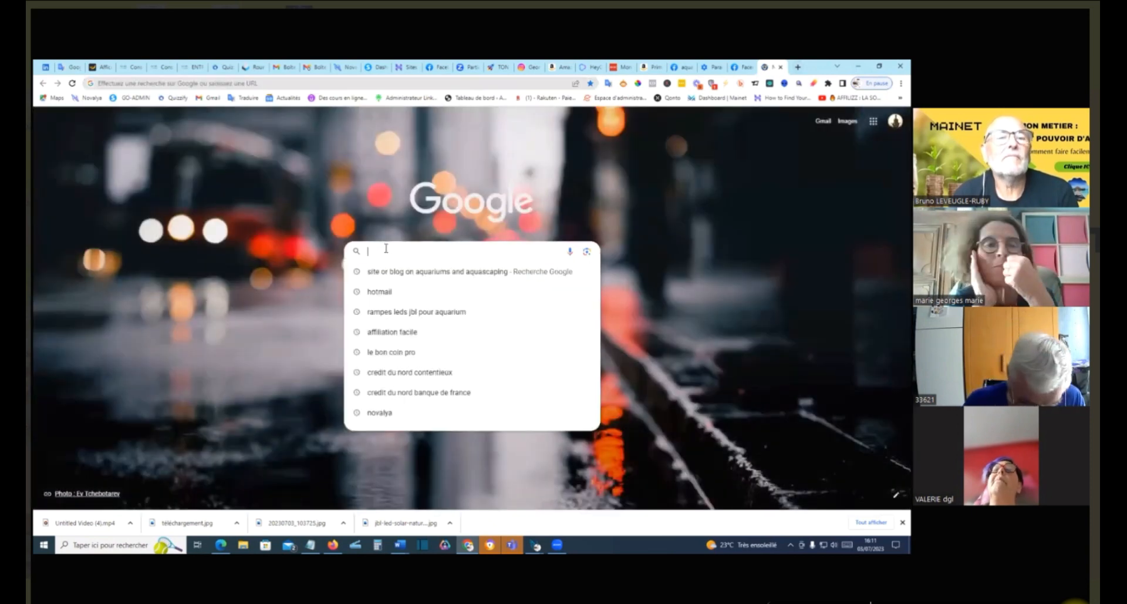
{"action": "type", "text": "messenge"}
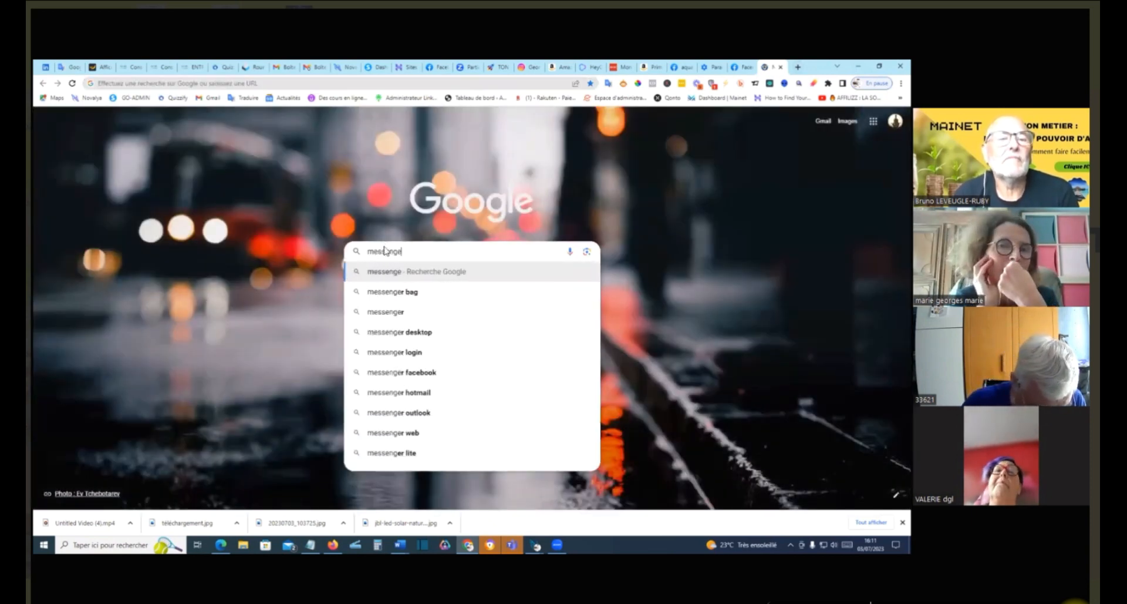
{"action": "type", "text": "r.com"}
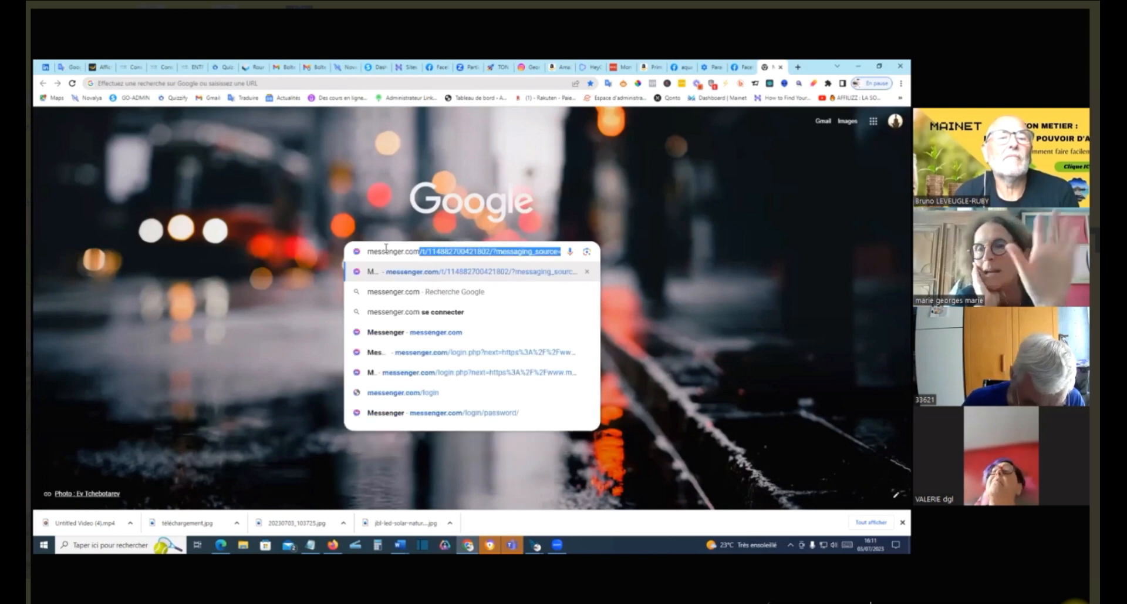
{"action": "key", "text": "Return"}
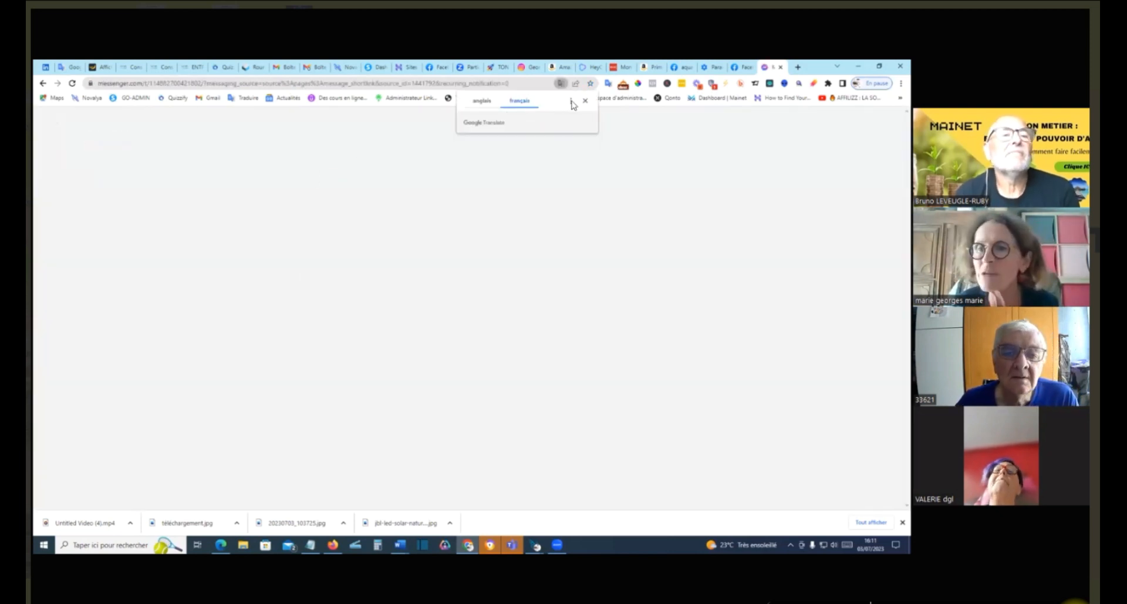
{"action": "left_click", "coordinate": [585, 101]}
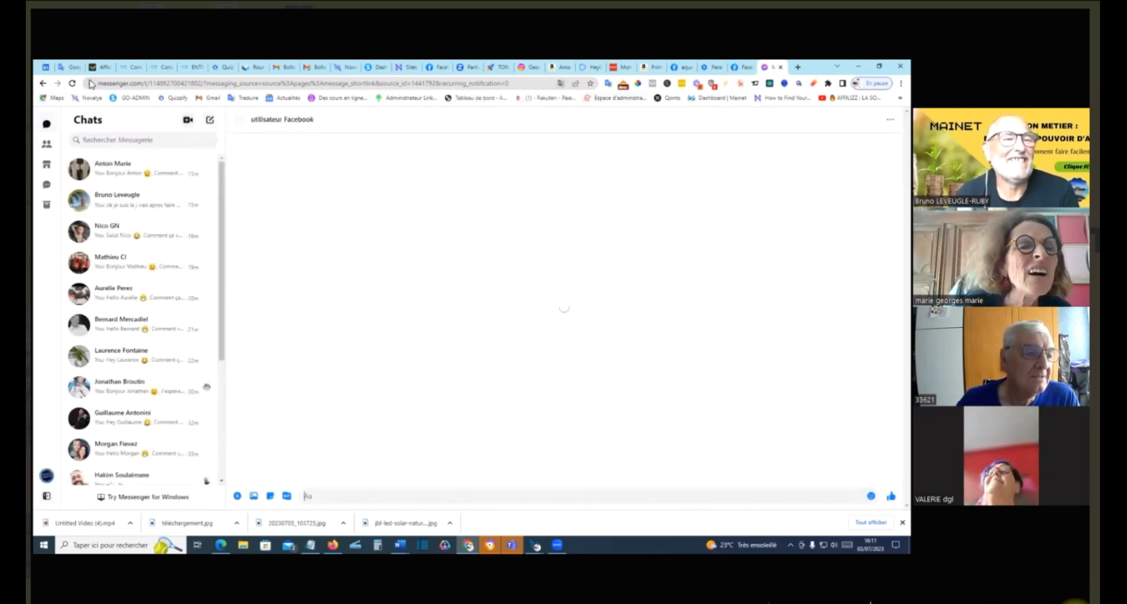
Open the Chrome site settings for messenger.com and set "Pop-ups et redirections" to "Autoriser".
{"action": "left_click", "coordinate": [90, 83]}
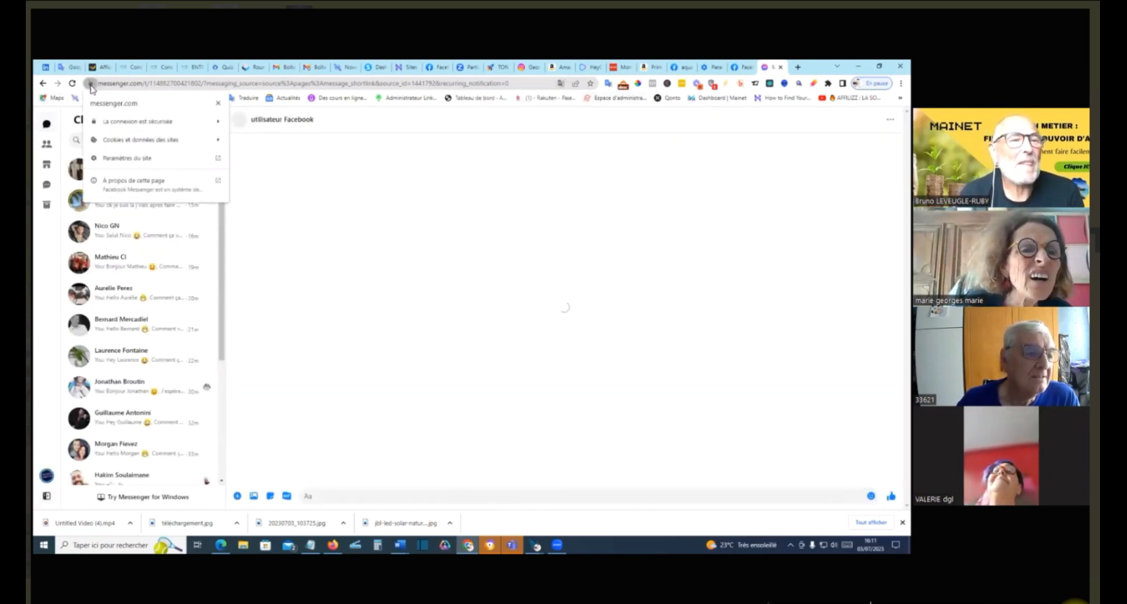
{"action": "left_click", "coordinate": [117, 158]}
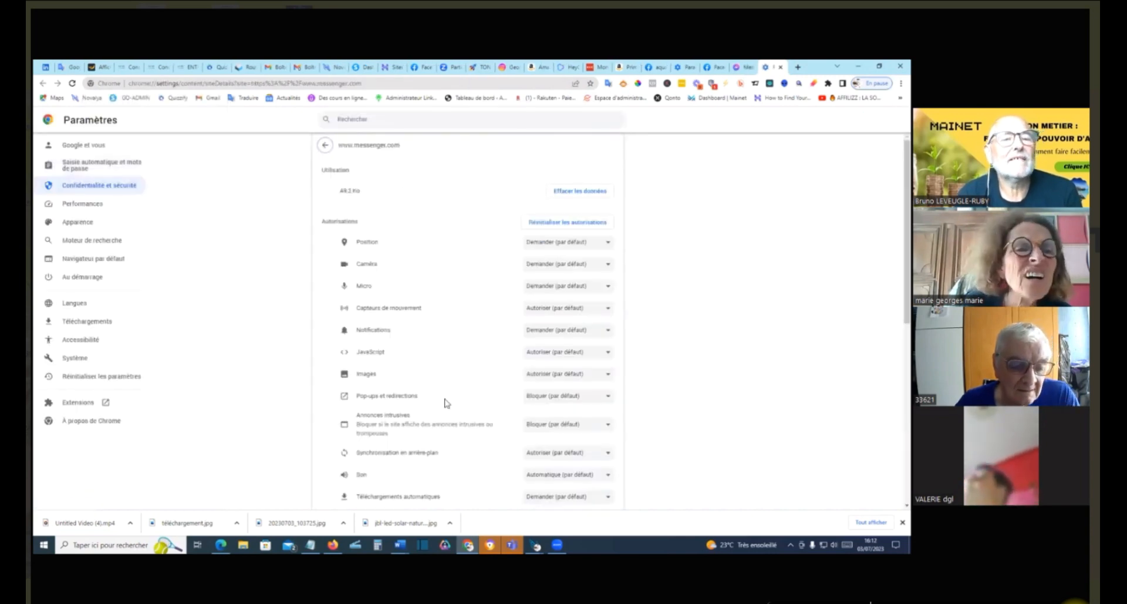
{"action": "scroll", "coordinate": [438, 382], "scroll_direction": "down", "scroll_amount": 3}
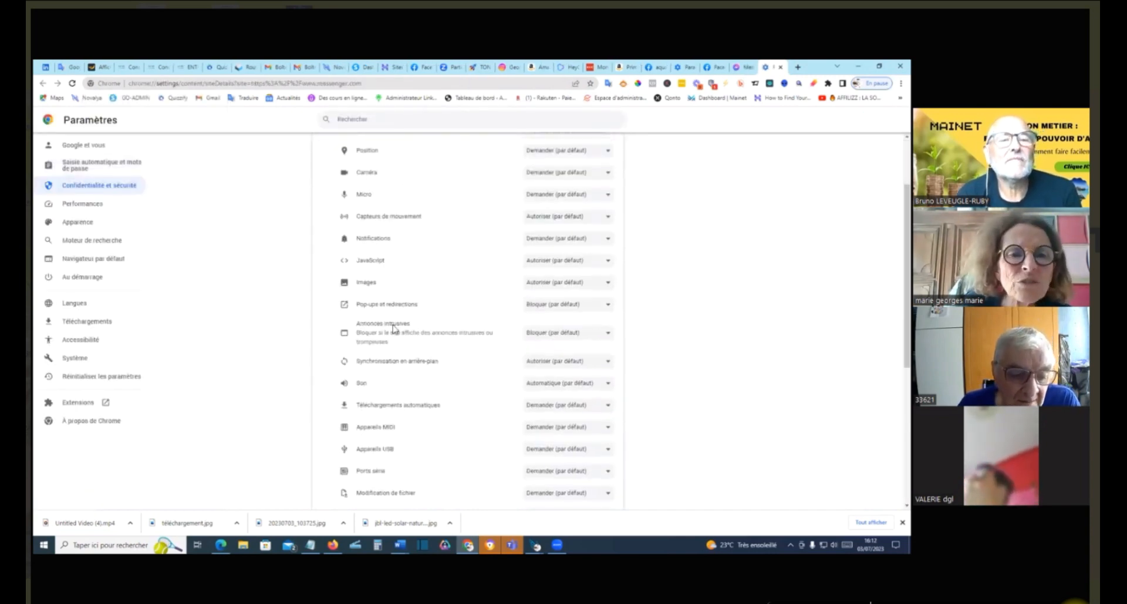
{"action": "left_click", "coordinate": [601, 310]}
{"action": "left_click", "coordinate": [555, 323]}
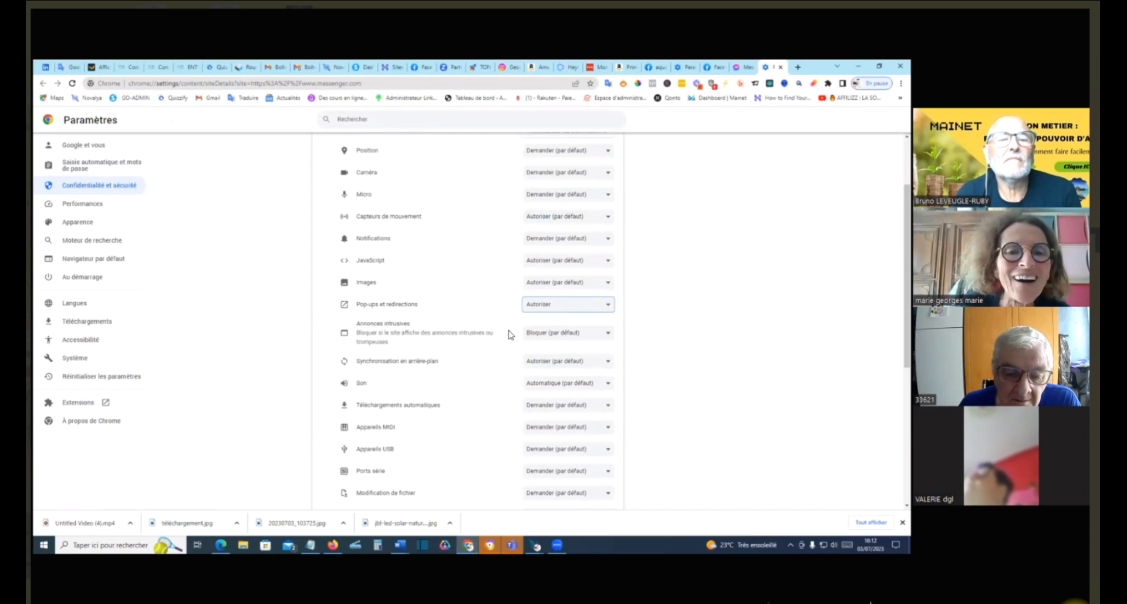
Set the "Presse-papiers" permission for messenger.com to "Autoriser".
{"action": "scroll", "coordinate": [509, 336], "scroll_direction": "down", "scroll_amount": 2}
{"action": "scroll", "coordinate": [508, 334], "scroll_direction": "down", "scroll_amount": 2}
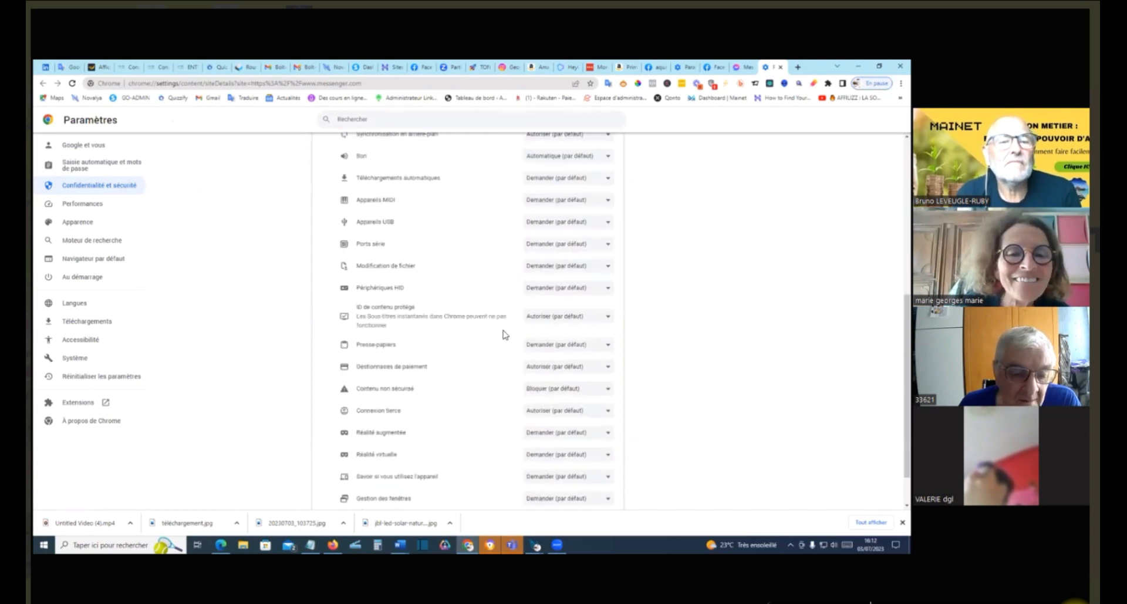
{"action": "left_click", "coordinate": [600, 347]}
{"action": "left_click", "coordinate": [552, 359]}
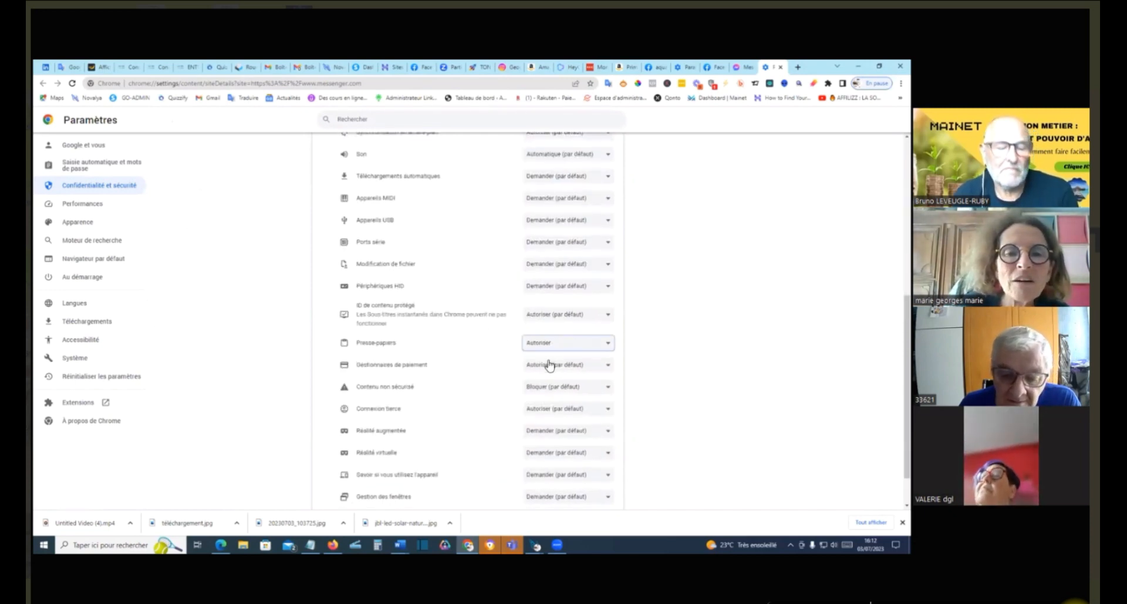
Check the messenger.com site permissions, and close its site settings and the Messenger page.
{"action": "left_click", "coordinate": [253, 318]}
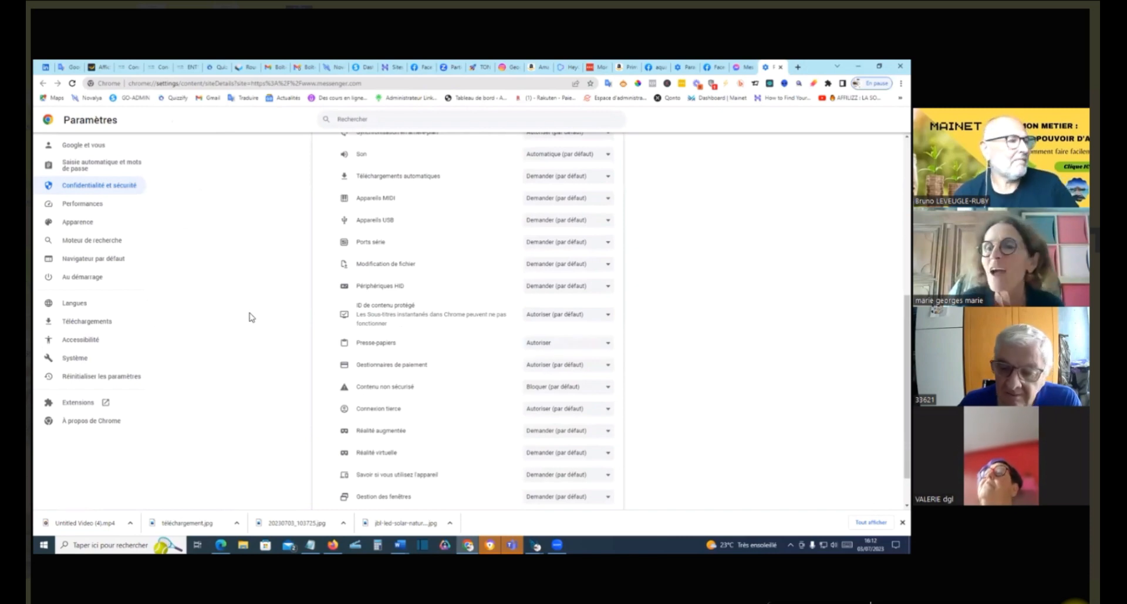
{"action": "scroll", "coordinate": [704, 231], "scroll_direction": "up", "scroll_amount": 1}
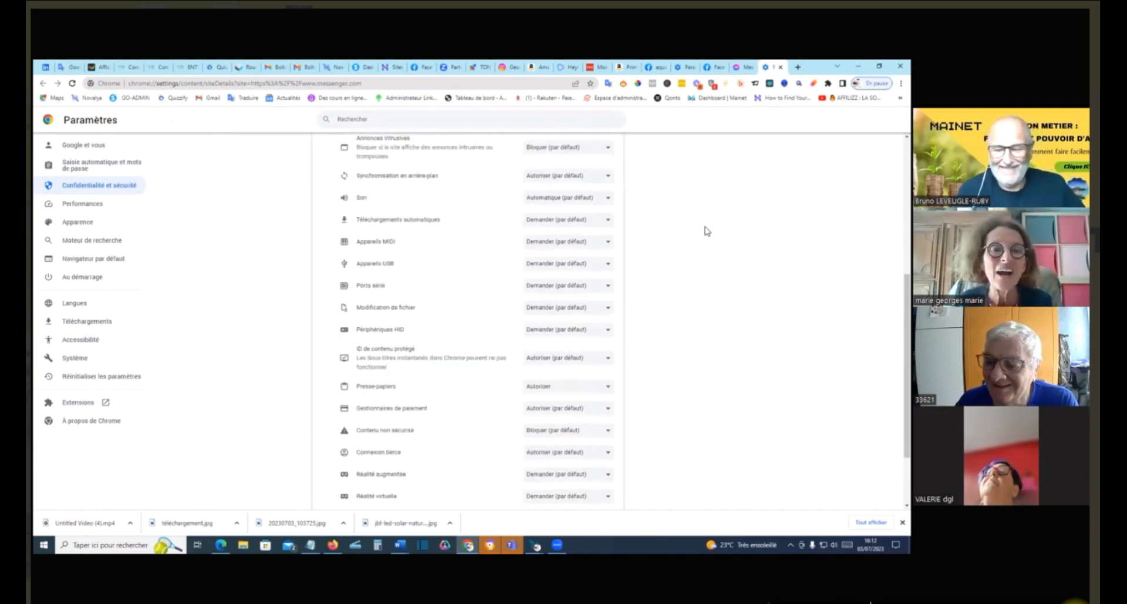
{"action": "scroll", "coordinate": [707, 230], "scroll_direction": "up", "scroll_amount": 2}
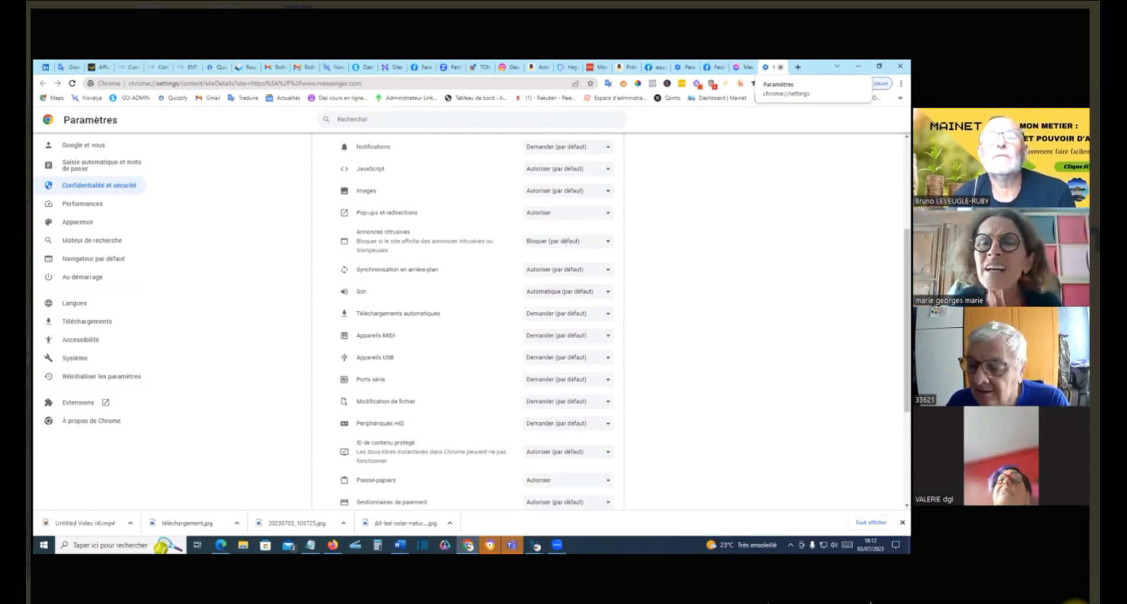
{"action": "left_click", "coordinate": [780, 67]}
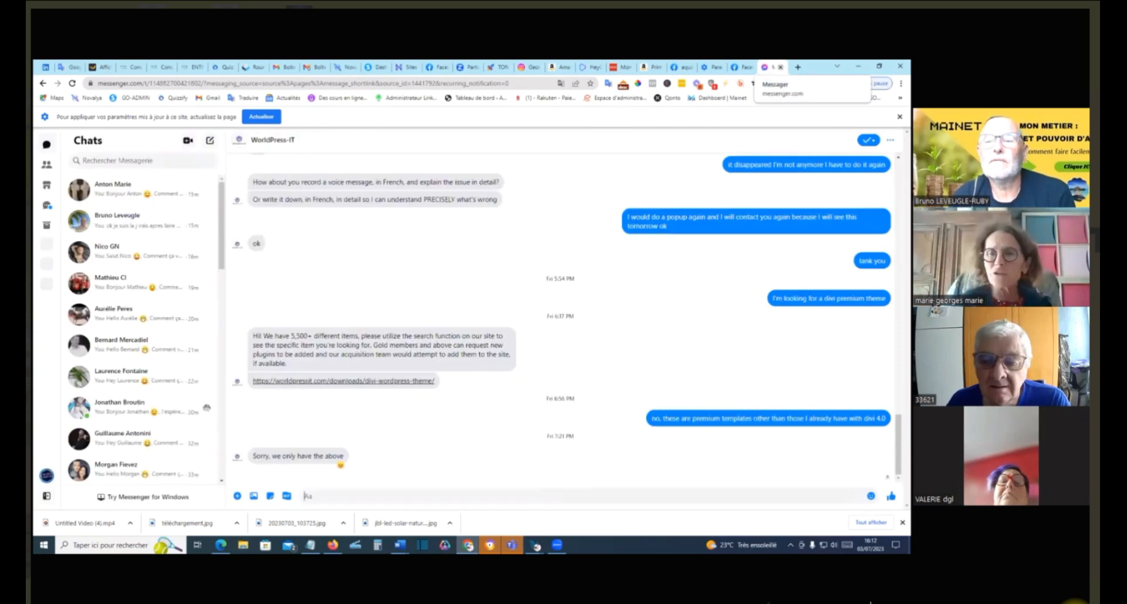
{"action": "left_click", "coordinate": [741, 67]}
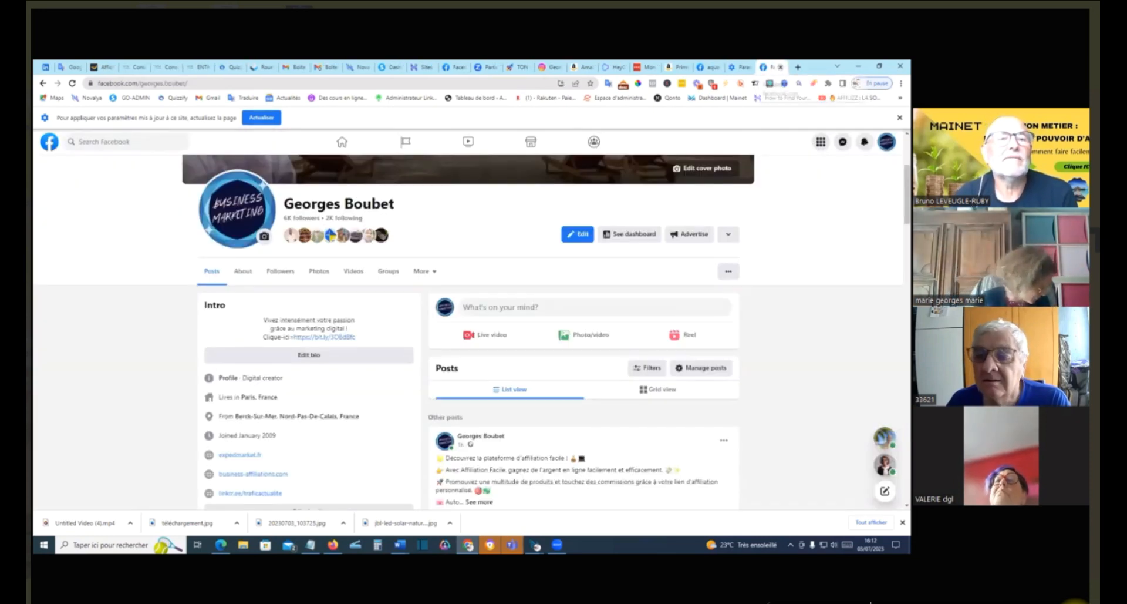
{"action": "left_click", "coordinate": [785, 66]}
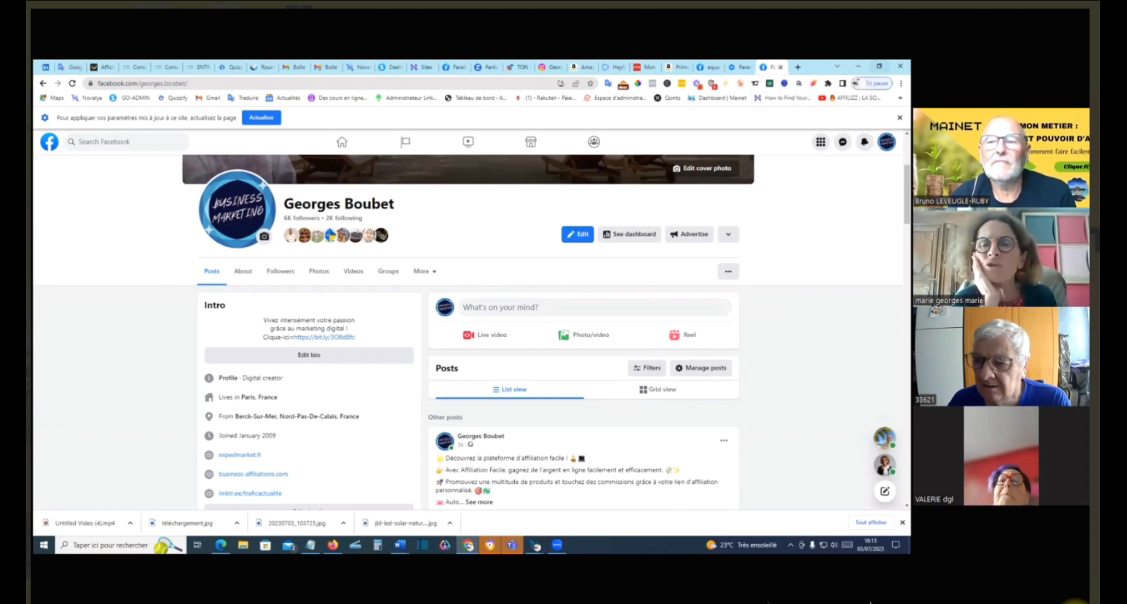
Open Chrome's "Performances" settings to check which sites are always kept active.
{"action": "key", "text": "alt+f"}
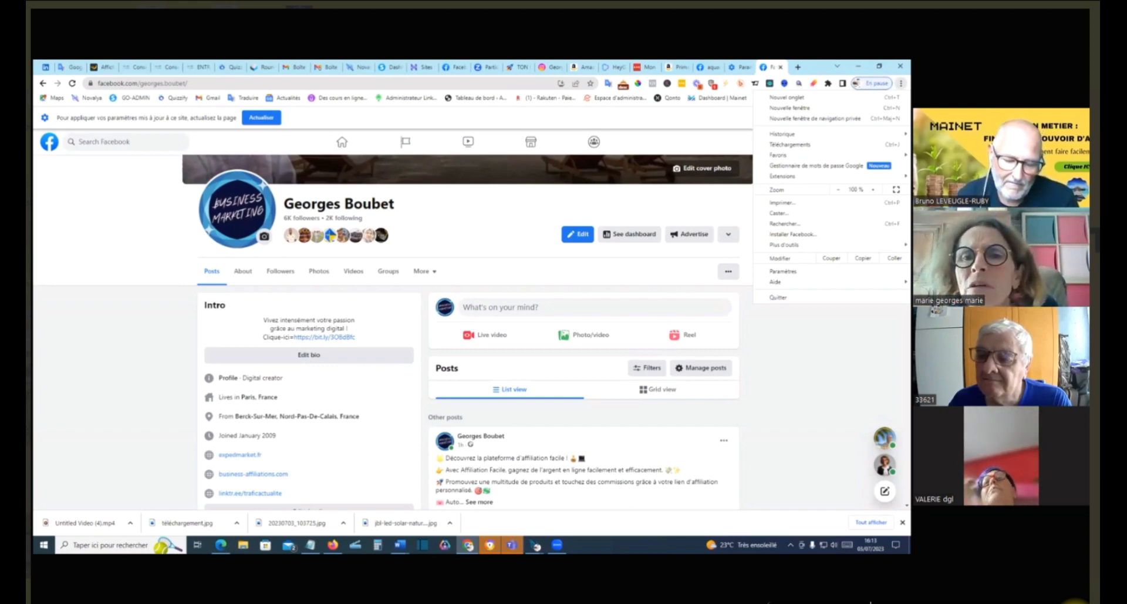
{"action": "left_click", "coordinate": [783, 271]}
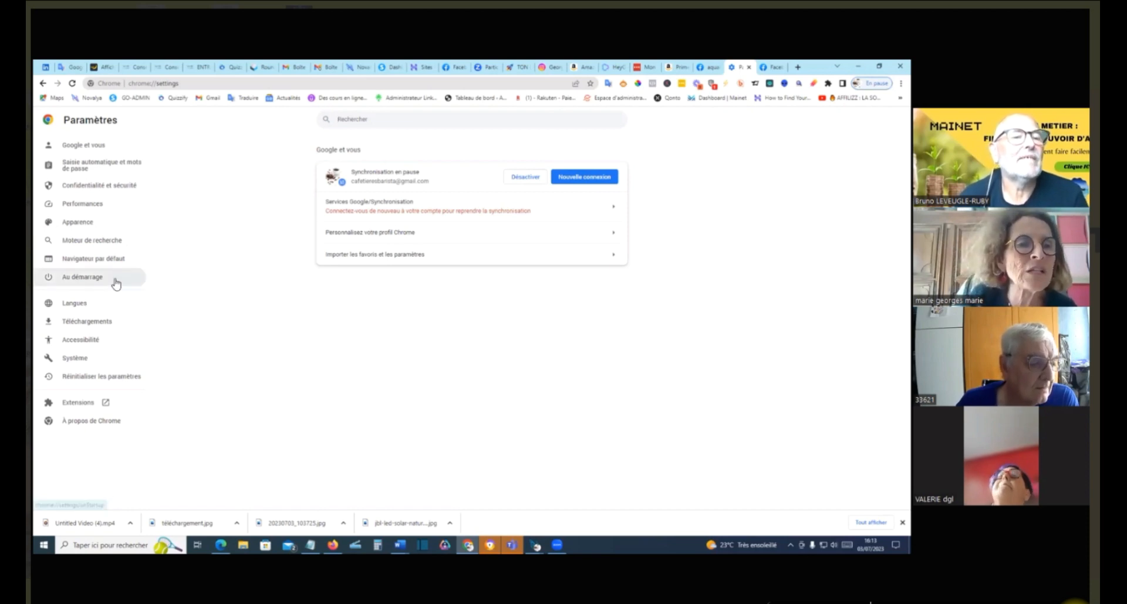
{"action": "left_click", "coordinate": [69, 205]}
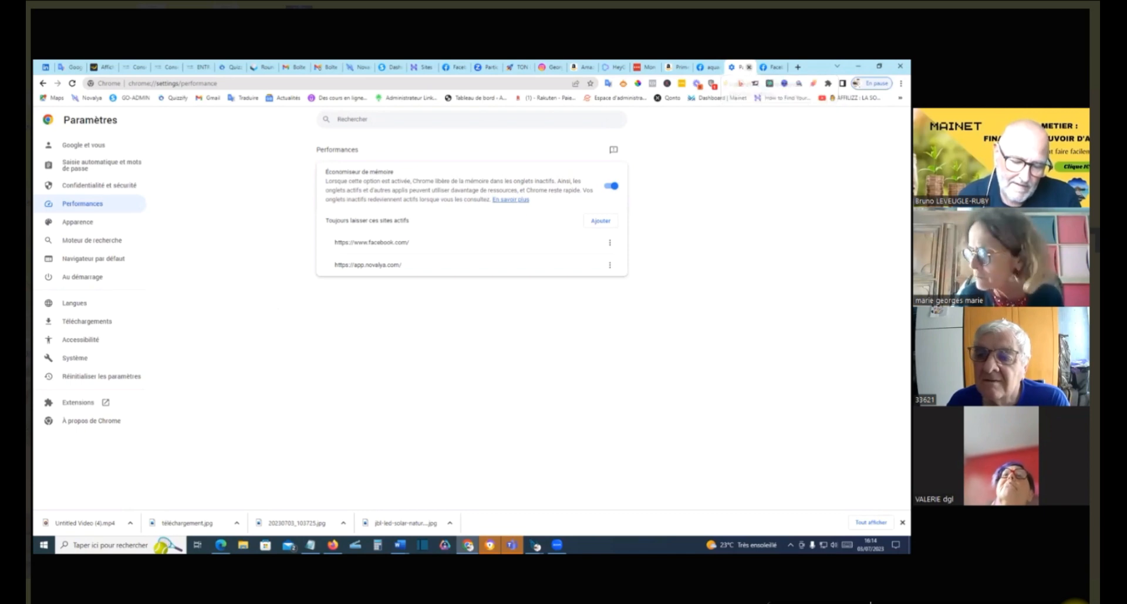
Close the Chrome settings and the Facebook profile page, and return to the Novalya dashboard.
{"action": "left_click", "coordinate": [749, 68]}
{"action": "left_click", "coordinate": [749, 68]}
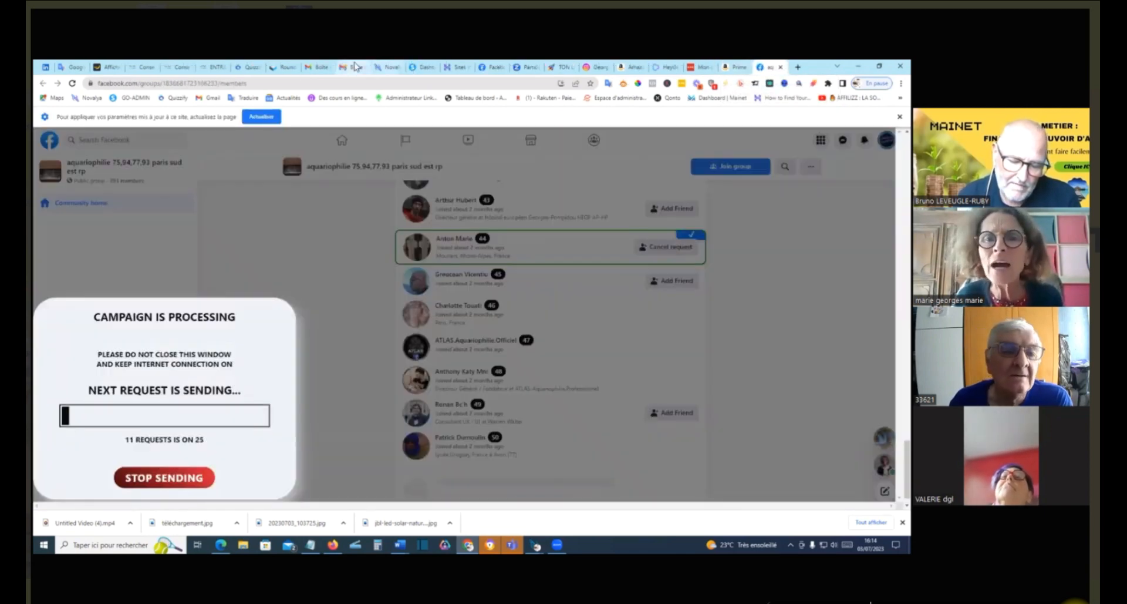
{"action": "left_click", "coordinate": [389, 67]}
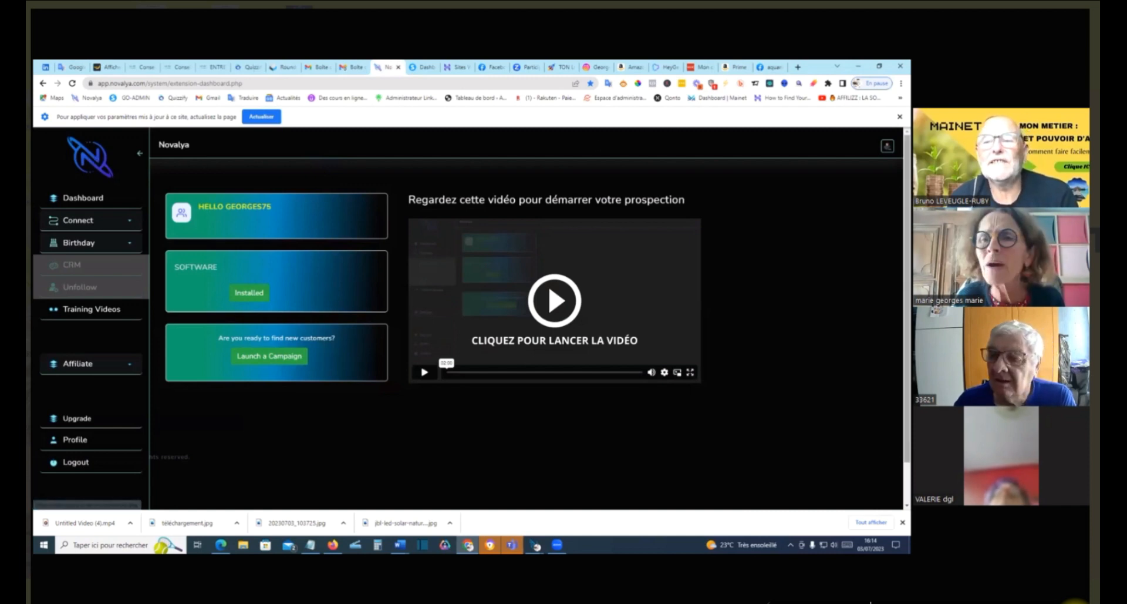
{"action": "left_click", "coordinate": [887, 146]}
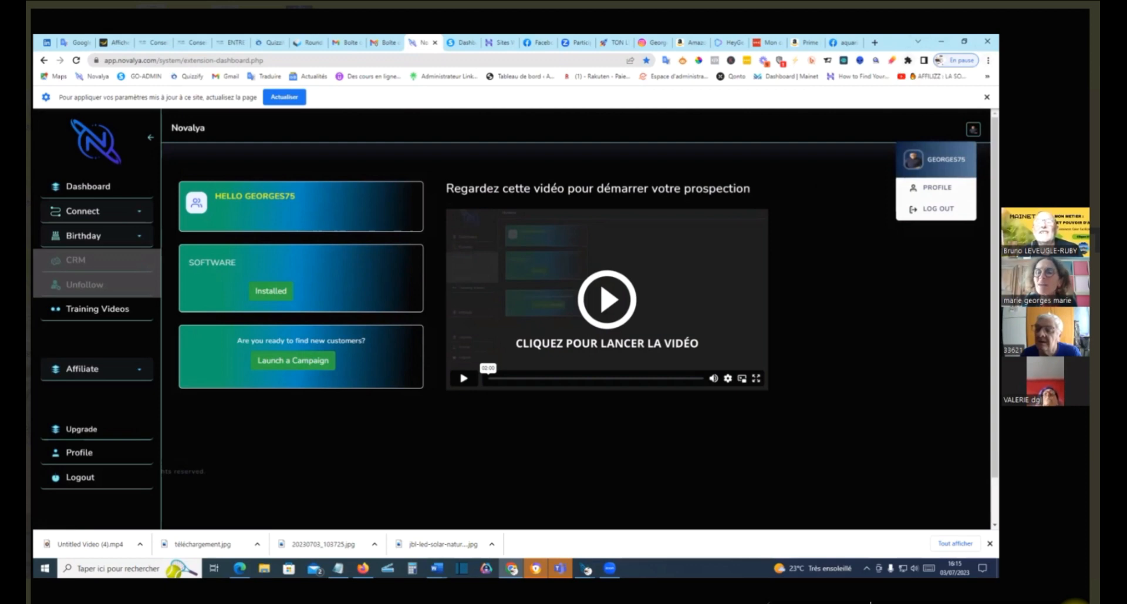
Open Chrome's extension management page, look through it for the Novalya extension, and close the page.
{"action": "left_click", "coordinate": [908, 61]}
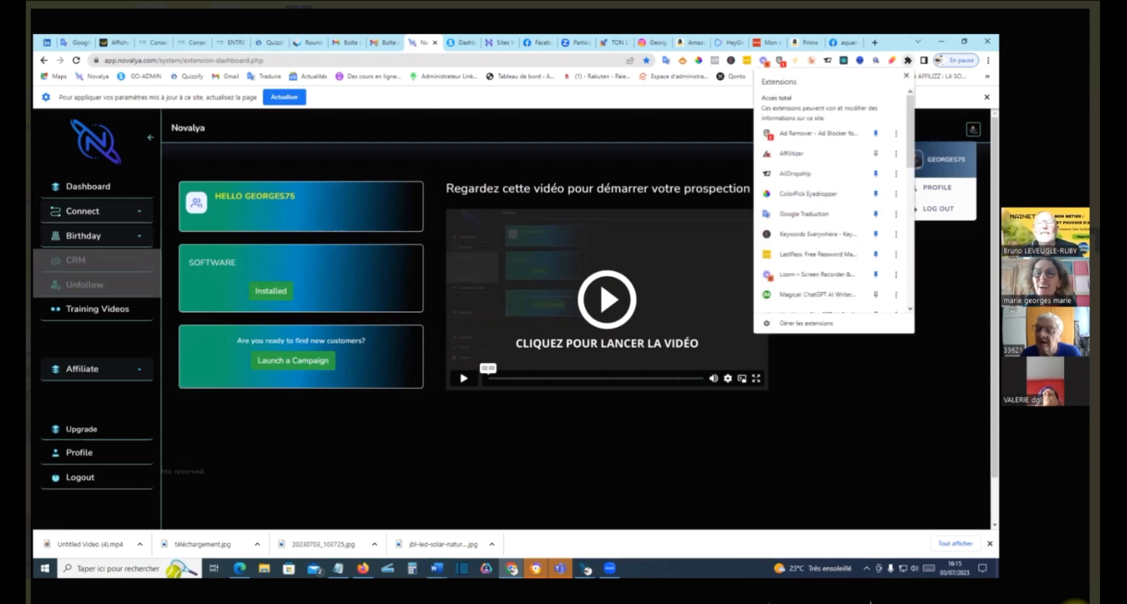
{"action": "scroll", "coordinate": [806, 291], "scroll_direction": "down", "scroll_amount": 1}
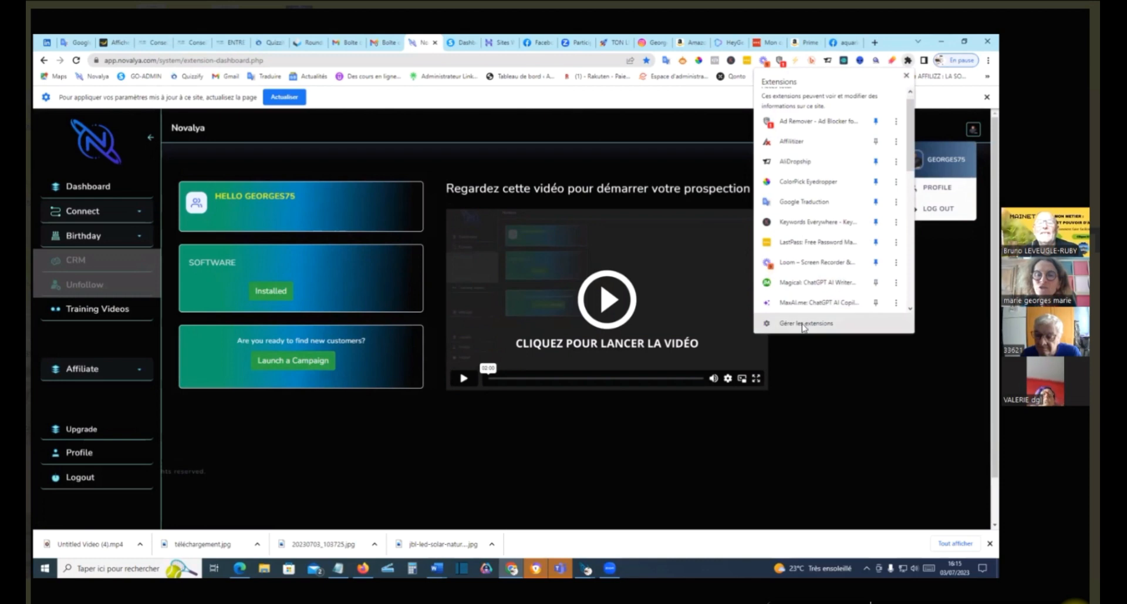
{"action": "left_click", "coordinate": [805, 323]}
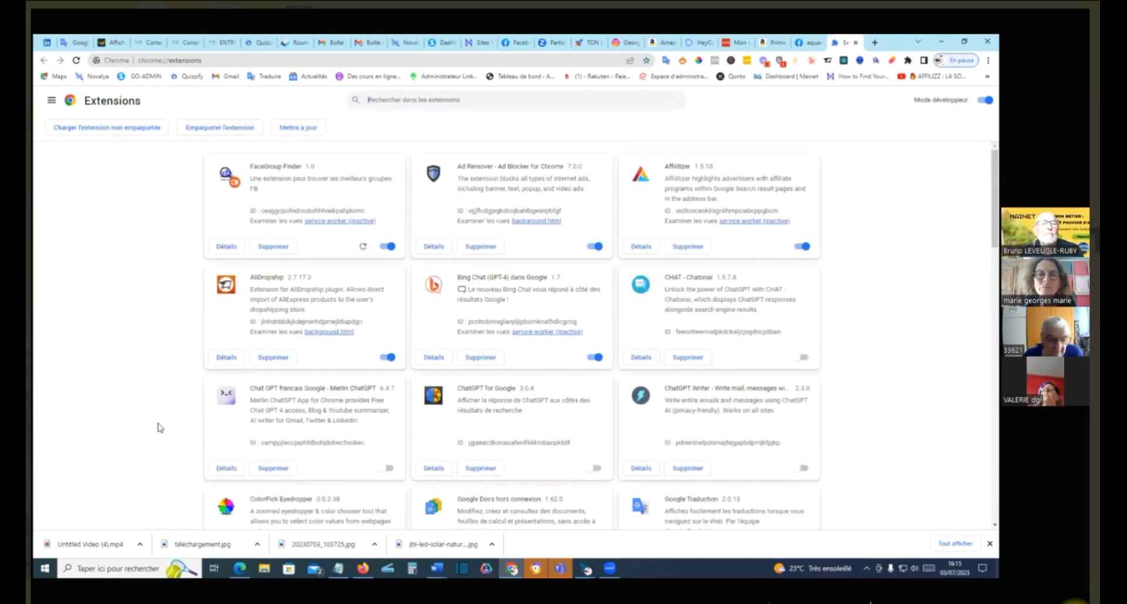
{"action": "scroll", "coordinate": [158, 428], "scroll_direction": "down", "scroll_amount": 4}
{"action": "scroll", "coordinate": [163, 427], "scroll_direction": "down", "scroll_amount": 5}
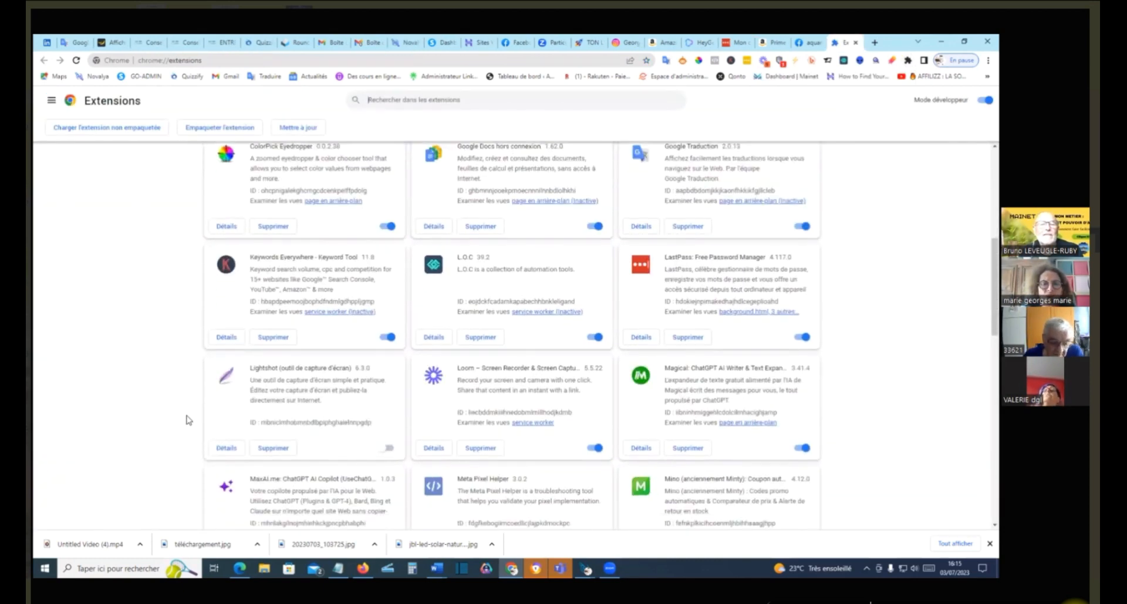
{"action": "scroll", "coordinate": [186, 420], "scroll_direction": "down", "scroll_amount": 3}
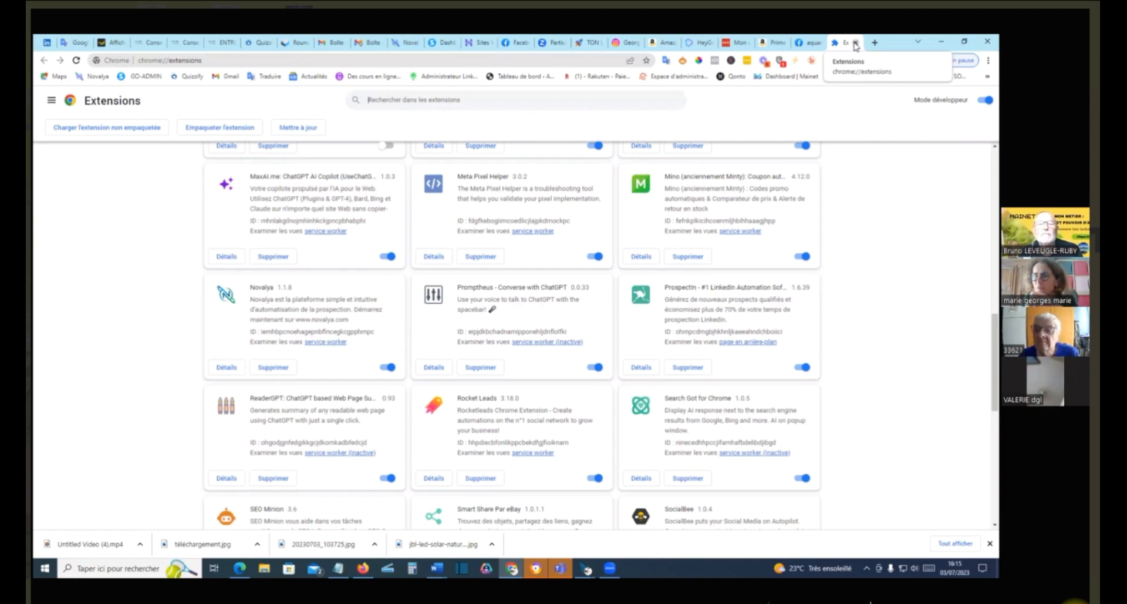
{"action": "left_click", "coordinate": [855, 42]}
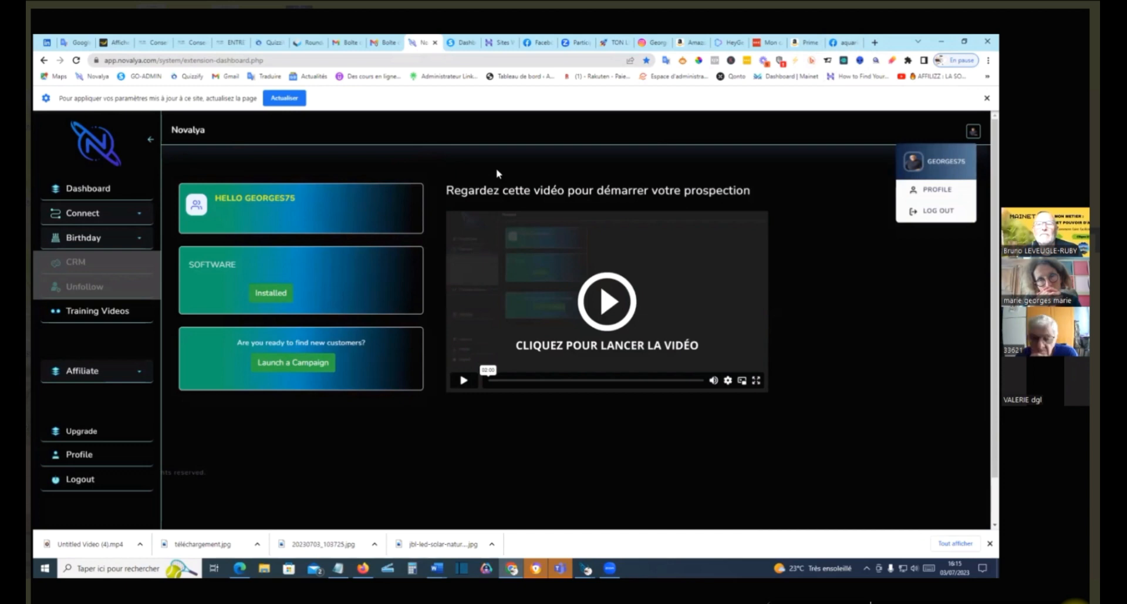
Open the list of message sections under Novalya's Connect feature.
{"action": "left_click", "coordinate": [69, 242]}
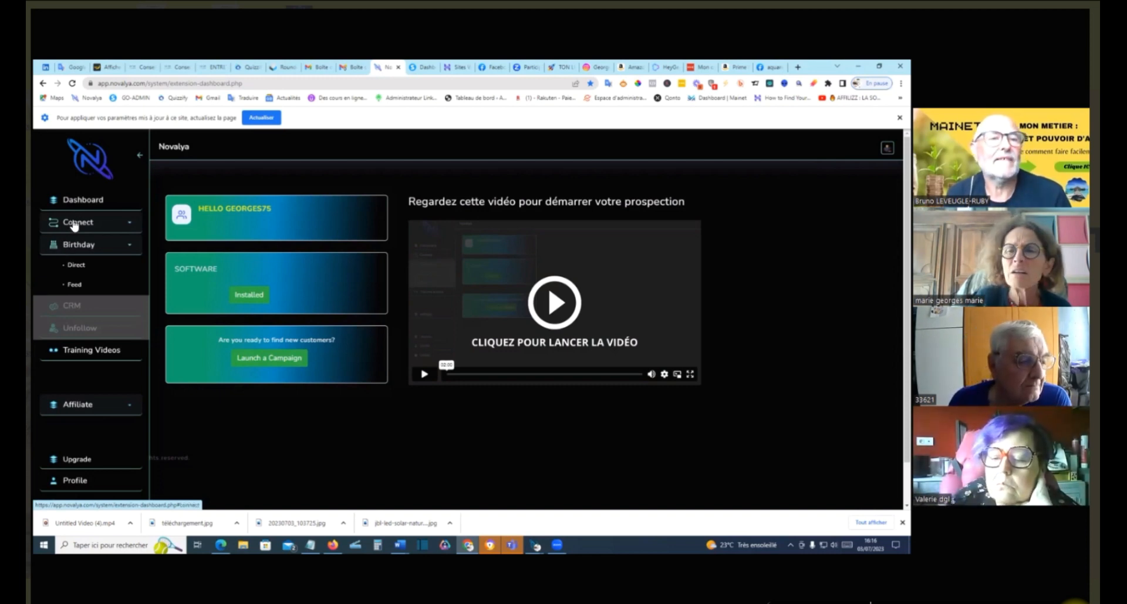
{"action": "left_click", "coordinate": [73, 224]}
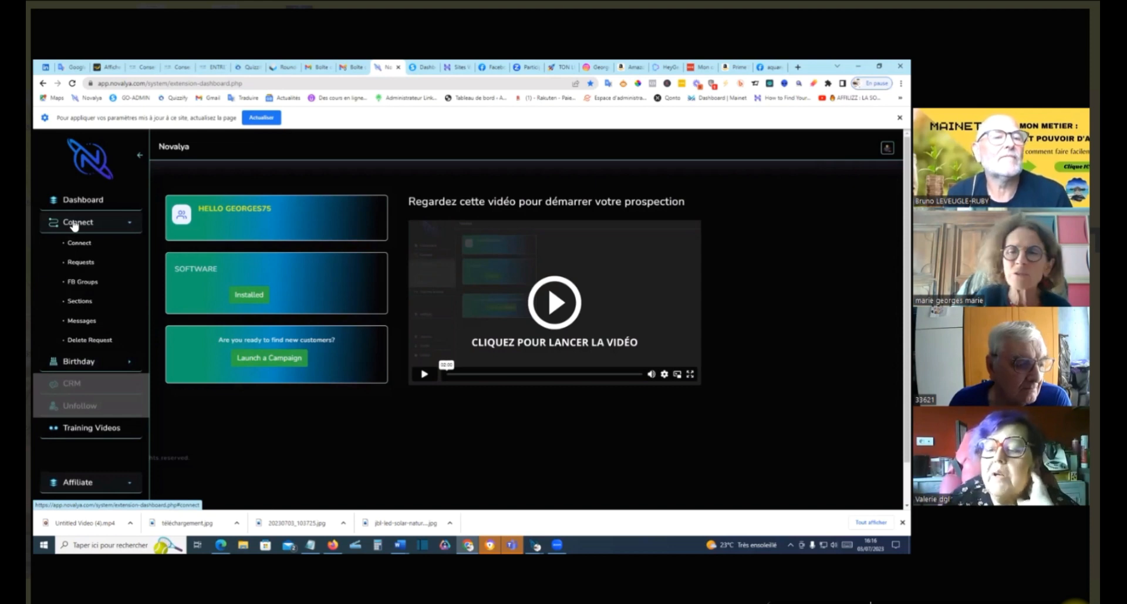
{"action": "left_click", "coordinate": [79, 303]}
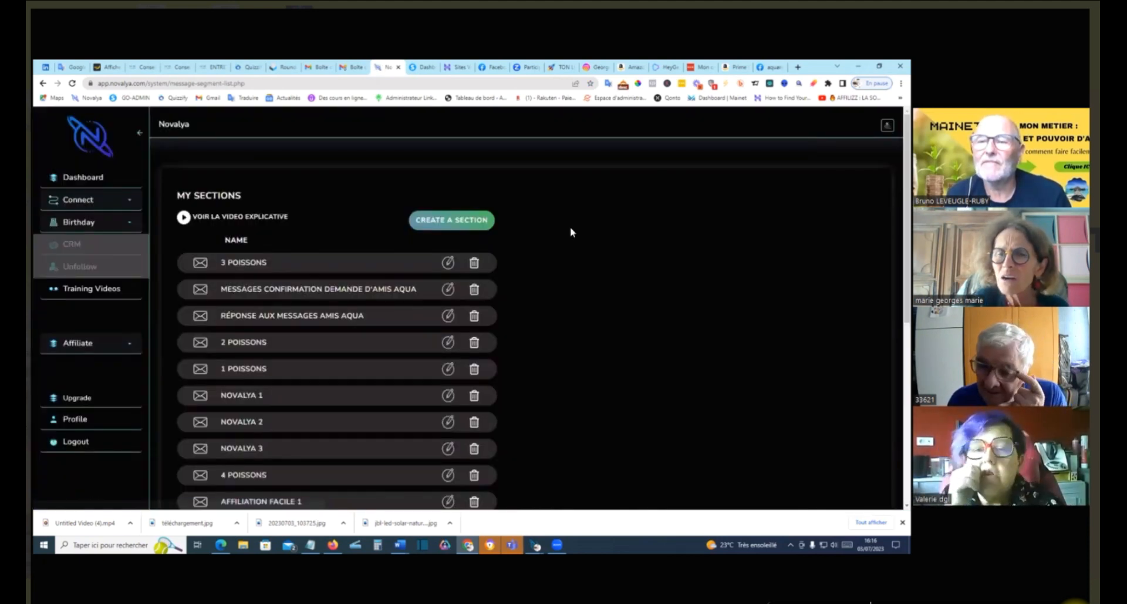
Examine the saved message sections under "My Sections", from the "Poissons" entries to "Systeme.io".
{"action": "scroll", "coordinate": [578, 264], "scroll_direction": "down", "scroll_amount": 2}
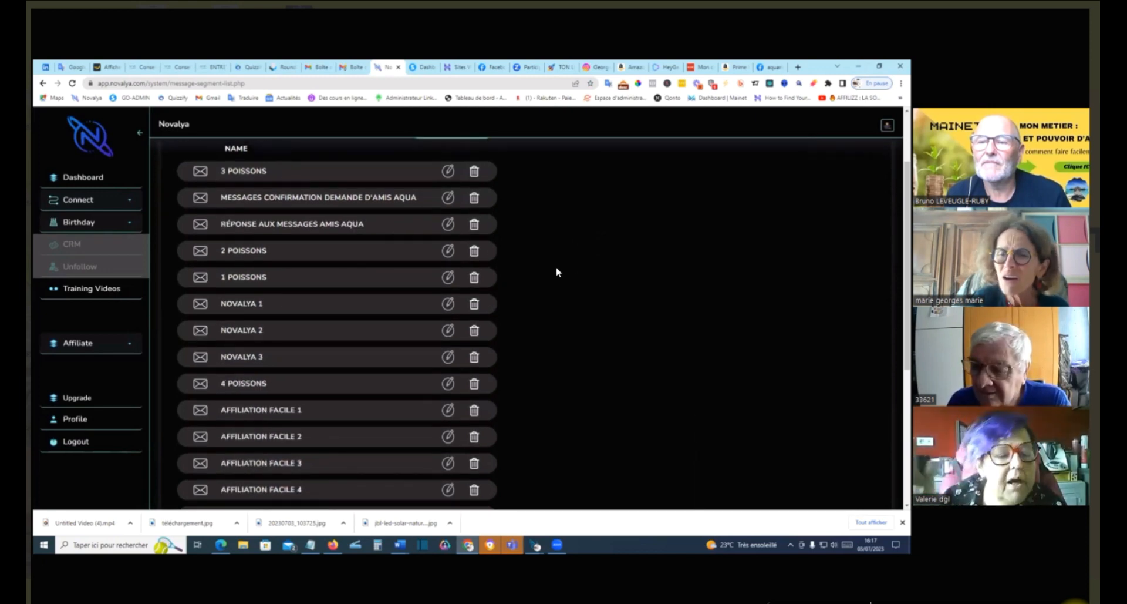
{"action": "scroll", "coordinate": [546, 289], "scroll_direction": "down", "scroll_amount": 2}
{"action": "scroll", "coordinate": [546, 290], "scroll_direction": "down", "scroll_amount": 3}
{"action": "scroll", "coordinate": [546, 289], "scroll_direction": "up", "scroll_amount": 5}
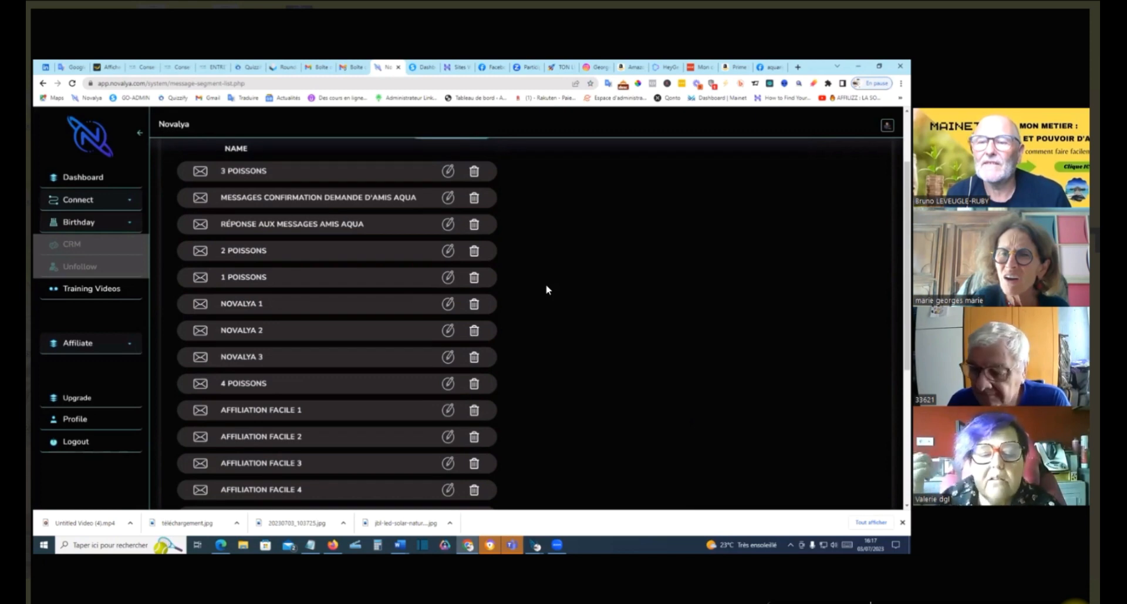
{"action": "scroll", "coordinate": [546, 289], "scroll_direction": "up", "scroll_amount": 2}
{"action": "scroll", "coordinate": [546, 290], "scroll_direction": "down", "scroll_amount": 2}
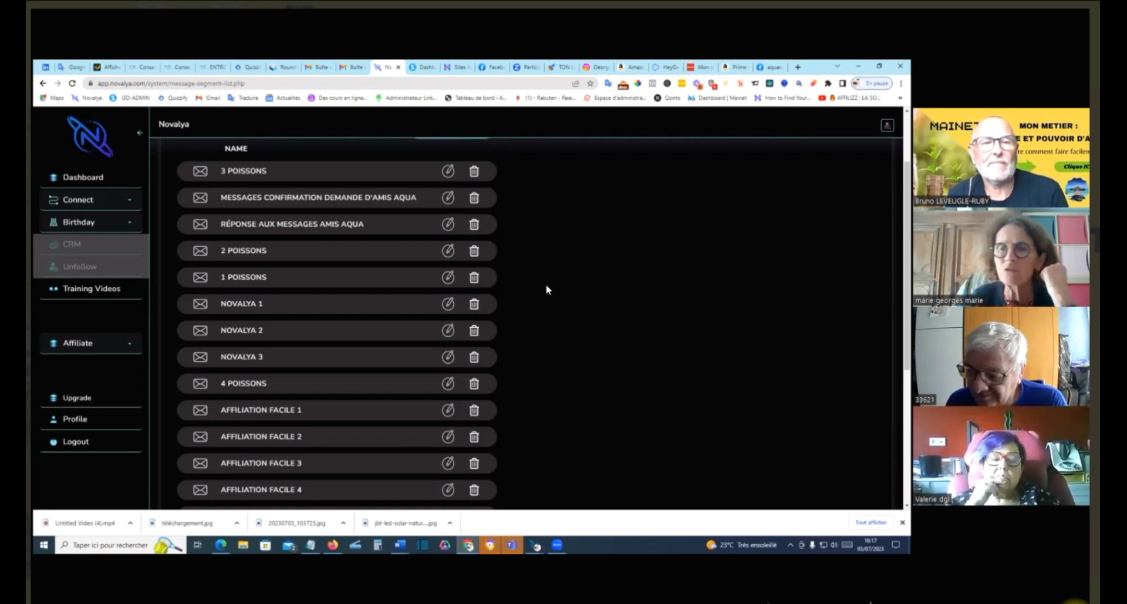
{"action": "scroll", "coordinate": [547, 289], "scroll_direction": "down", "scroll_amount": 1}
{"action": "scroll", "coordinate": [546, 289], "scroll_direction": "up", "scroll_amount": 3}
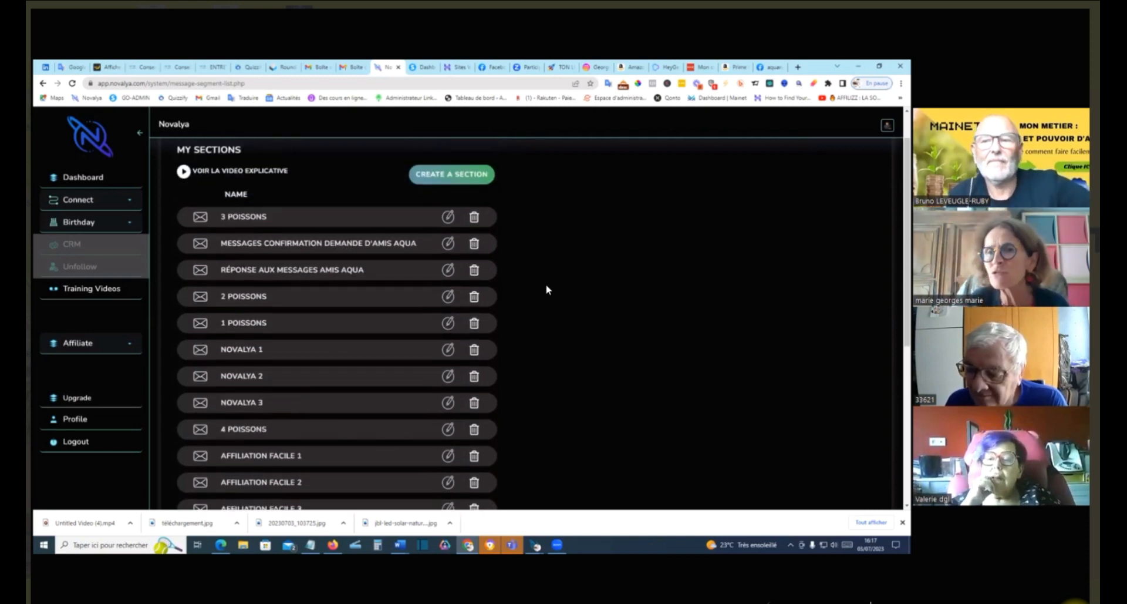
{"action": "scroll", "coordinate": [547, 289], "scroll_direction": "down", "scroll_amount": 1}
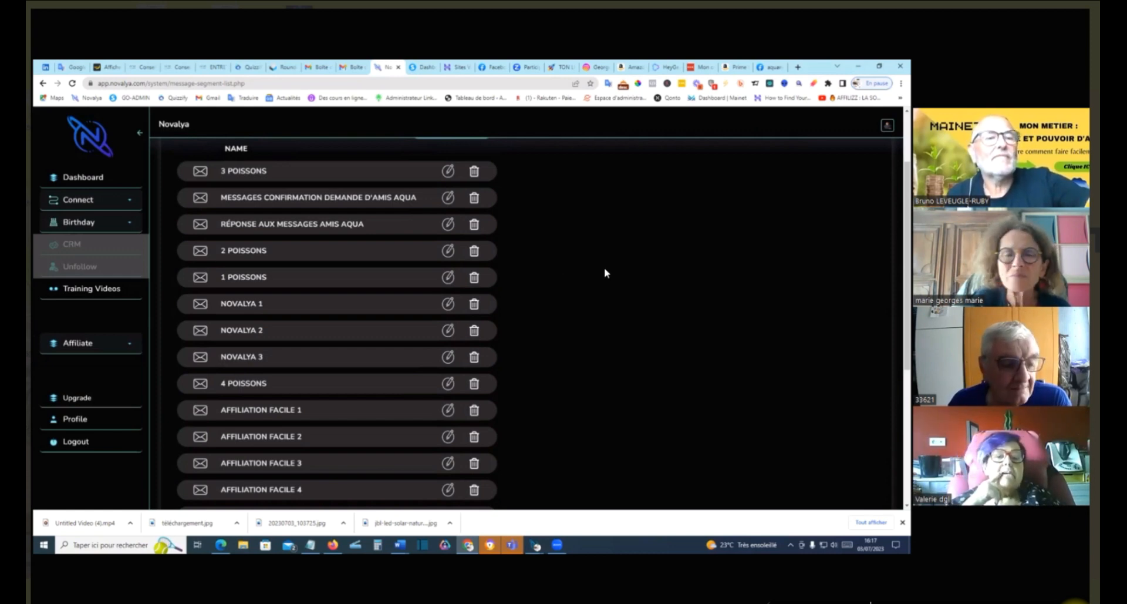
{"action": "scroll", "coordinate": [574, 277], "scroll_direction": "down", "scroll_amount": 3}
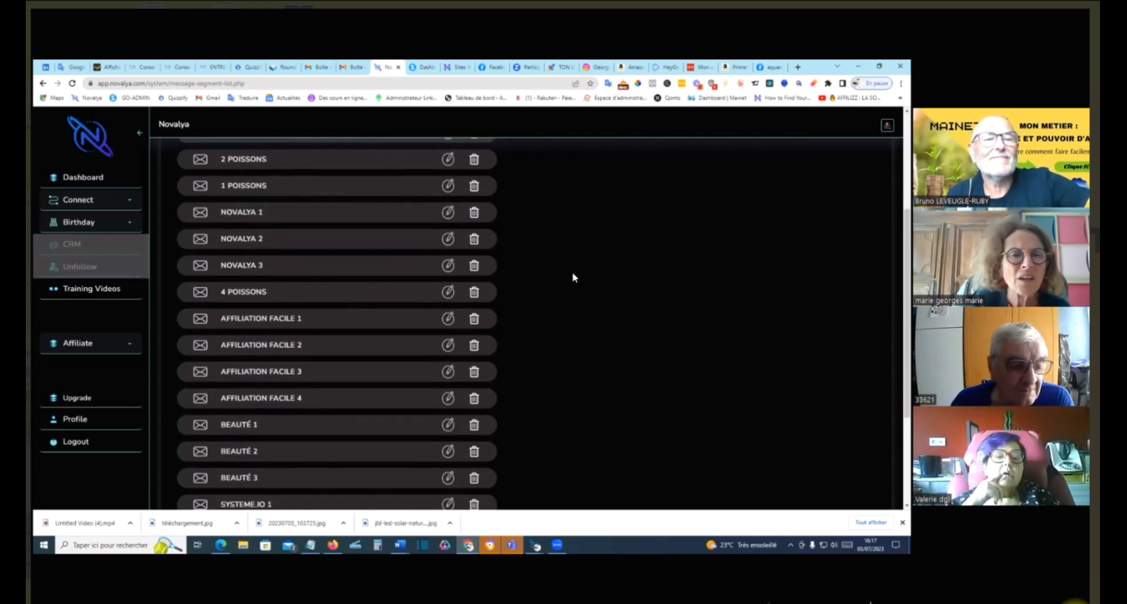
{"action": "scroll", "coordinate": [264, 251], "scroll_direction": "up", "scroll_amount": 2}
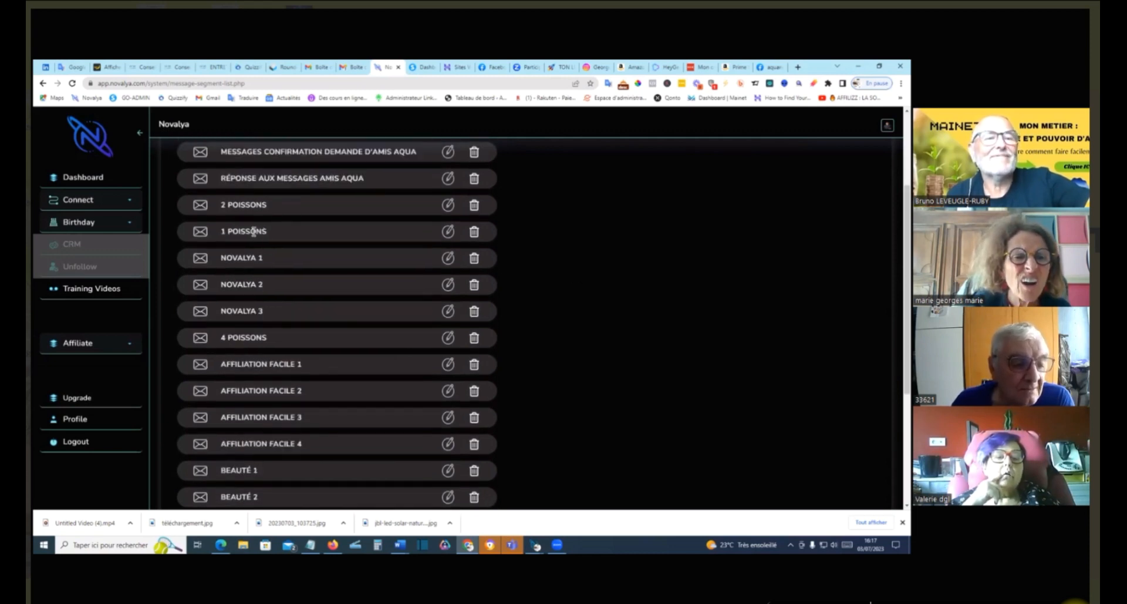
Open the "1 Poissons" section for editing, review its greeting variants and confirm it.
{"action": "left_click", "coordinate": [448, 230]}
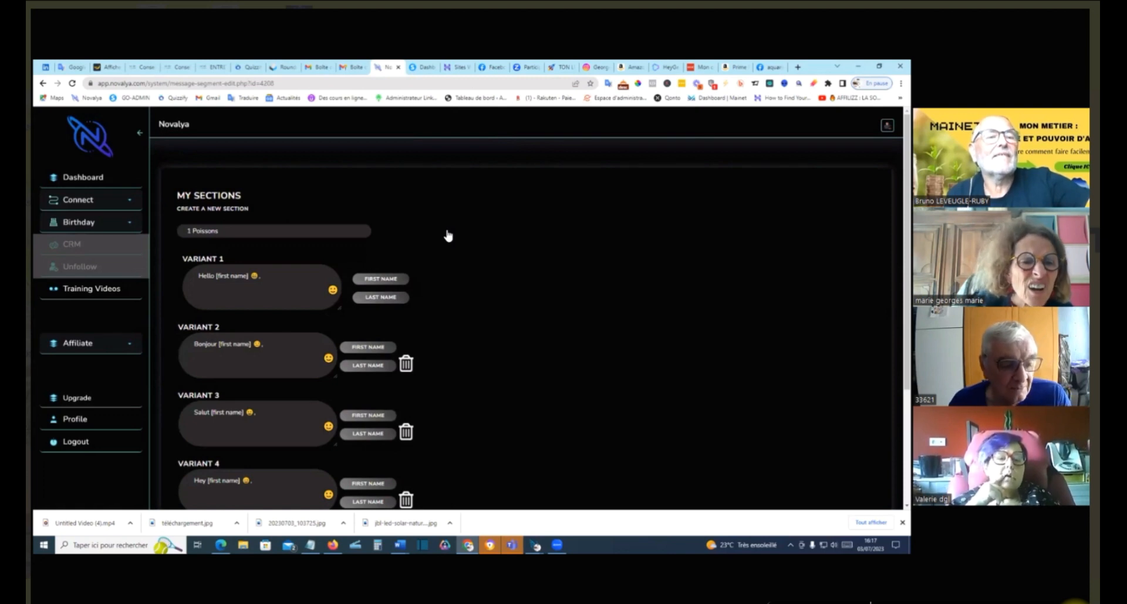
{"action": "scroll", "coordinate": [455, 250], "scroll_direction": "down", "scroll_amount": 2}
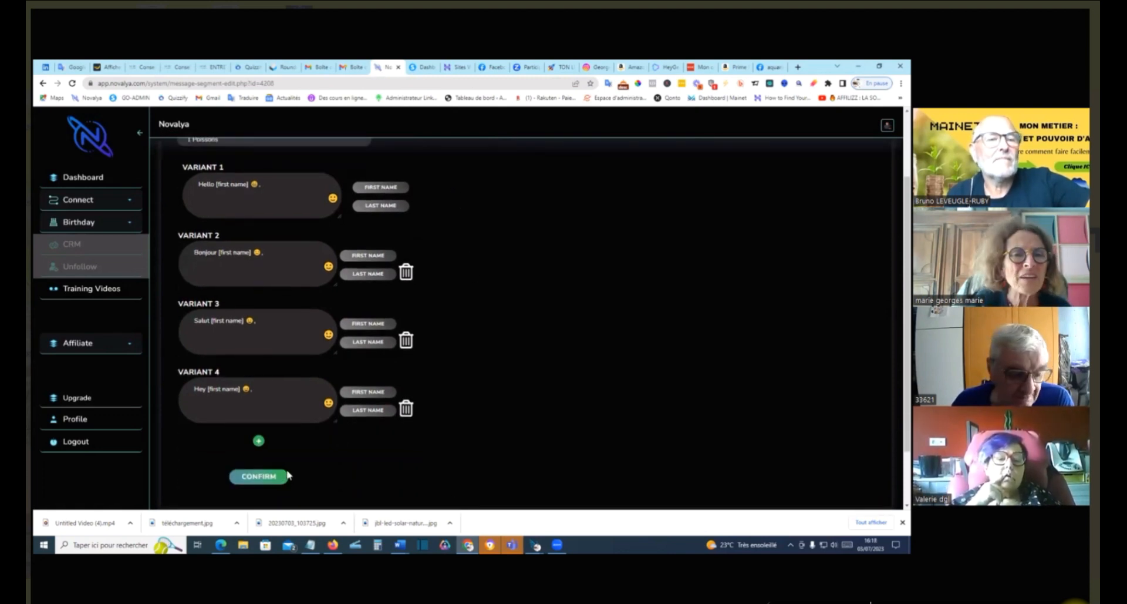
{"action": "left_click", "coordinate": [255, 479]}
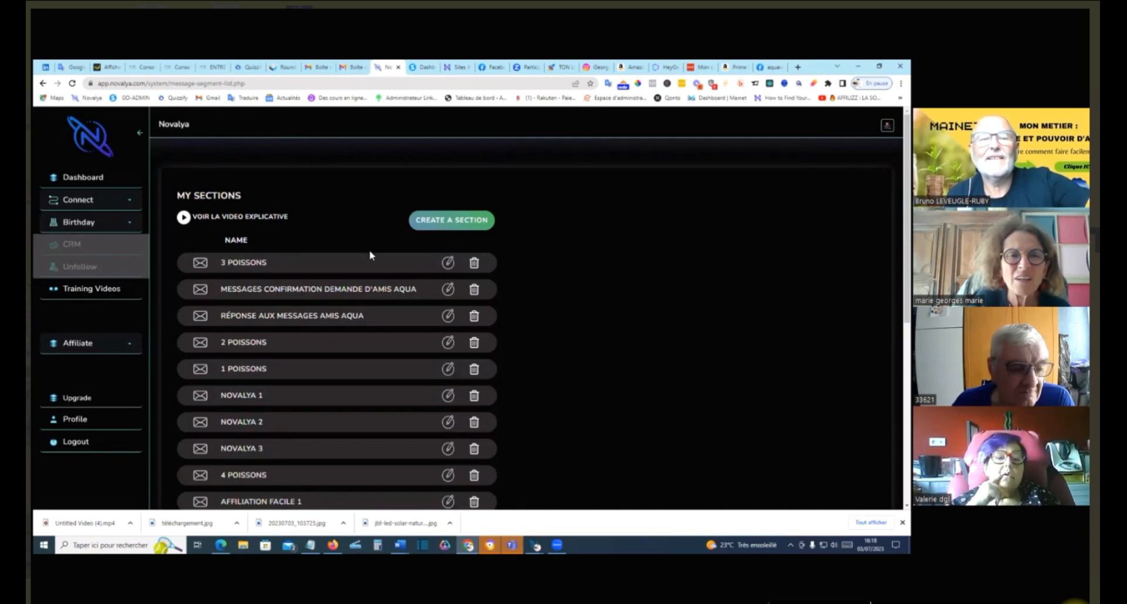
Open the "2 Poissons" section for editing and review its message variants.
{"action": "scroll", "coordinate": [370, 253], "scroll_direction": "down", "scroll_amount": 2}
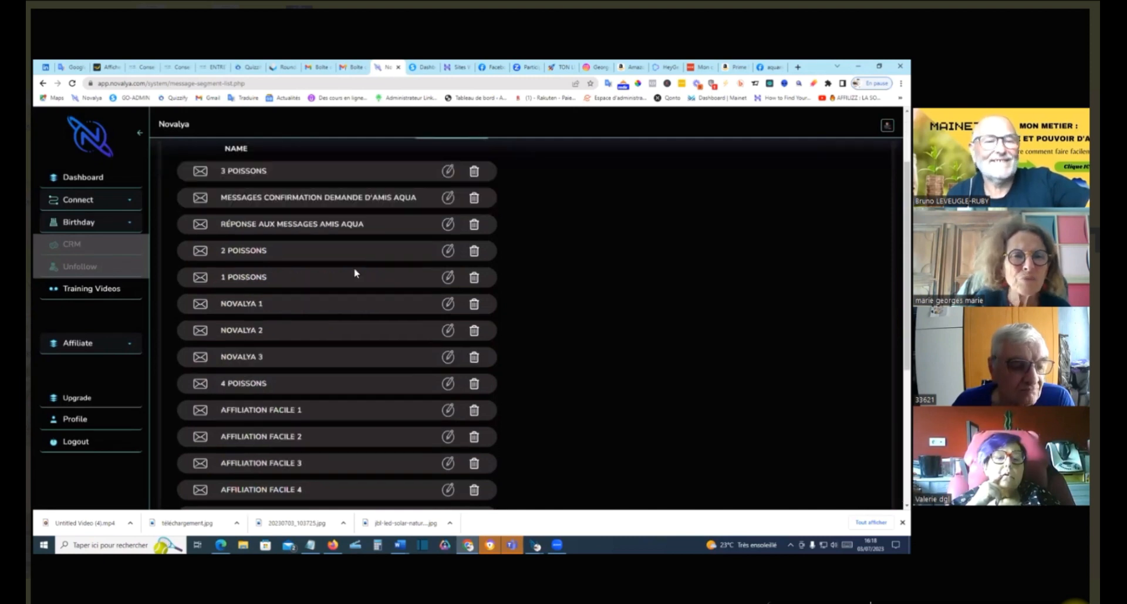
{"action": "left_click", "coordinate": [449, 251]}
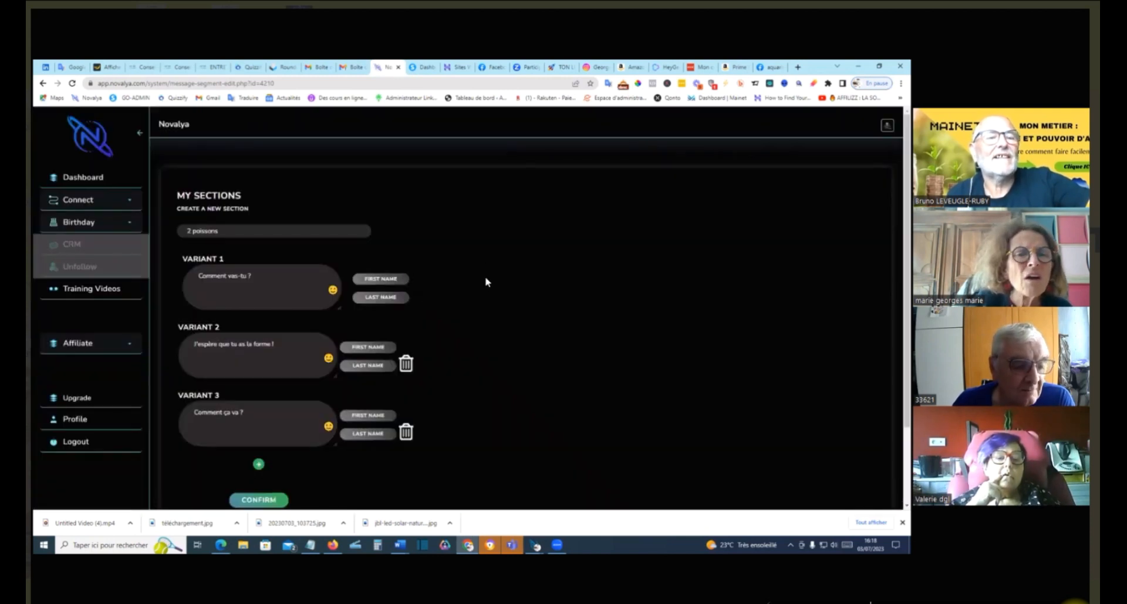
{"action": "scroll", "coordinate": [452, 360], "scroll_direction": "down", "scroll_amount": 1}
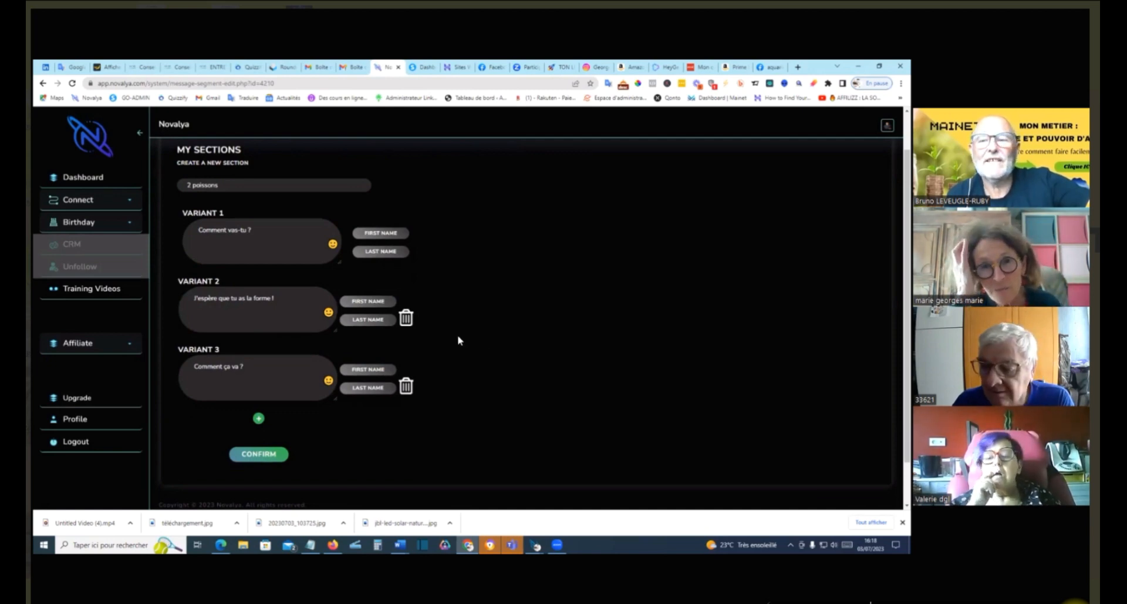
{"action": "scroll", "coordinate": [459, 339], "scroll_direction": "up", "scroll_amount": 1}
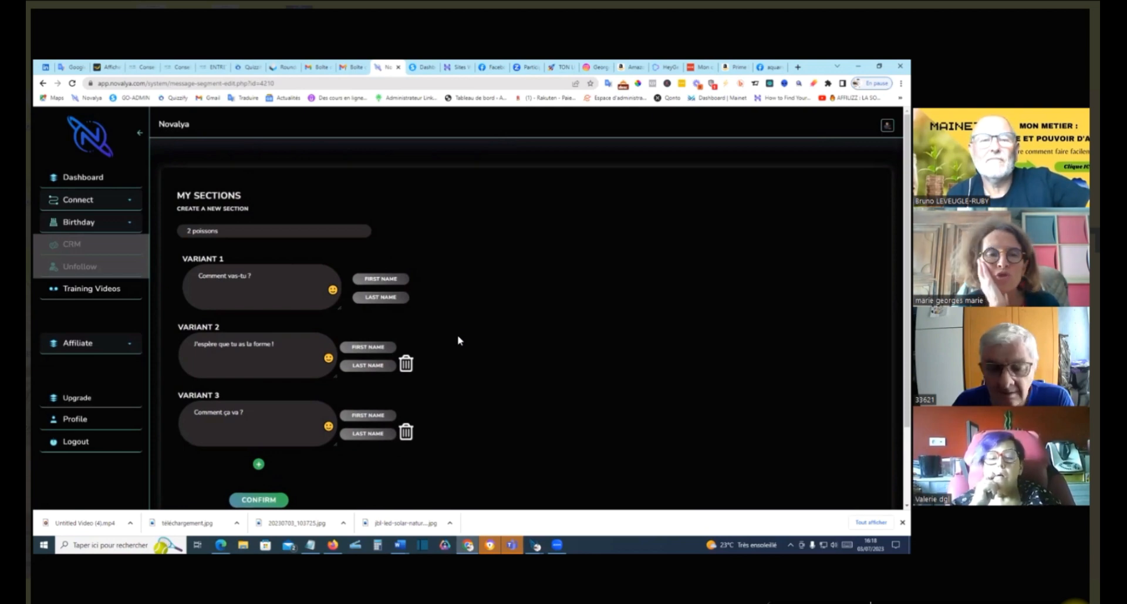
Confirm the "2 poissons" section and open the "3 Poissons" section for editing.
{"action": "scroll", "coordinate": [459, 337], "scroll_direction": "down", "scroll_amount": 1}
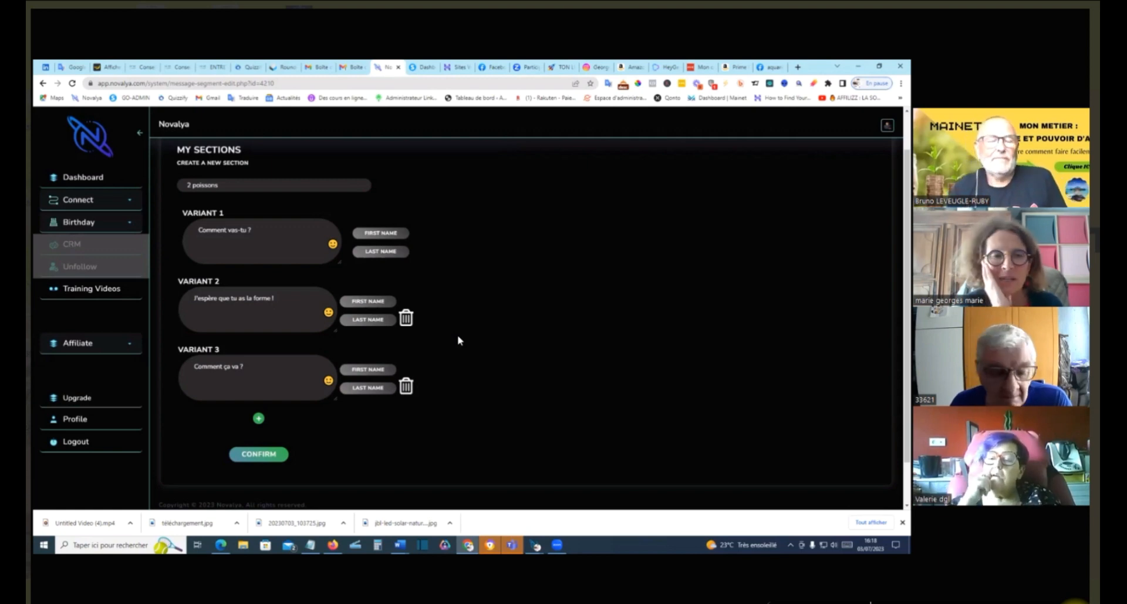
{"action": "left_click", "coordinate": [256, 458]}
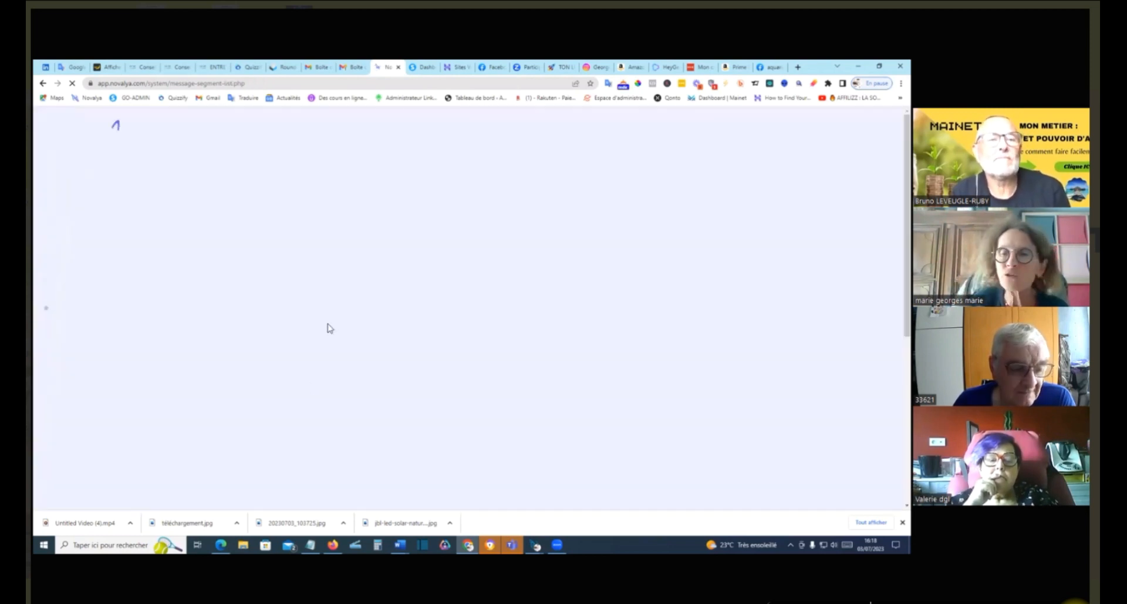
{"action": "scroll", "coordinate": [367, 296], "scroll_direction": "down", "scroll_amount": 3}
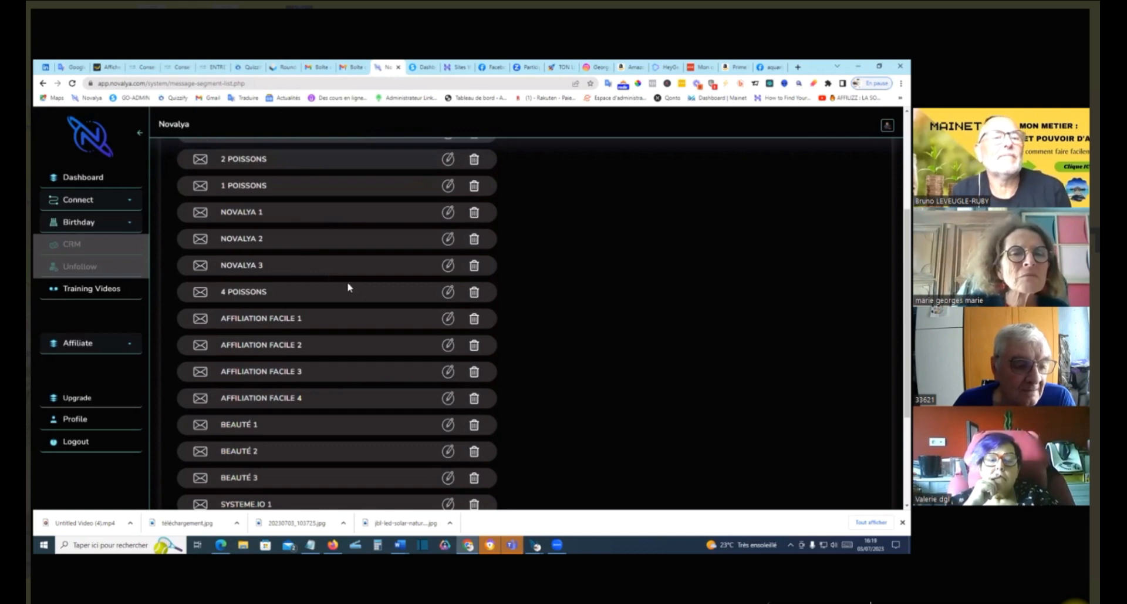
{"action": "scroll", "coordinate": [377, 311], "scroll_direction": "up", "scroll_amount": 2}
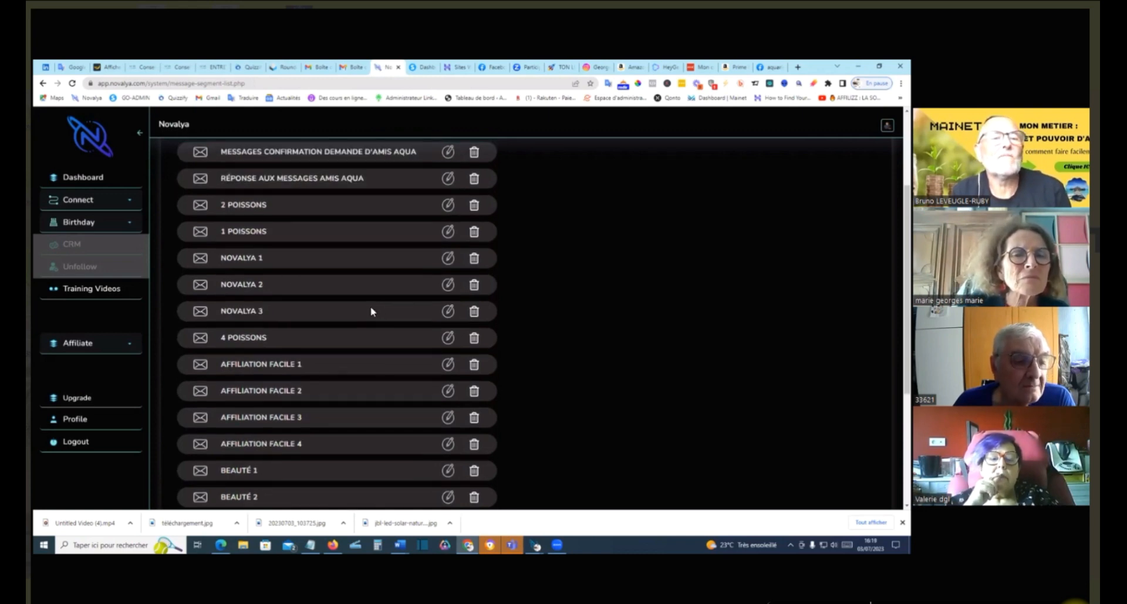
{"action": "scroll", "coordinate": [377, 311], "scroll_direction": "up", "scroll_amount": 2}
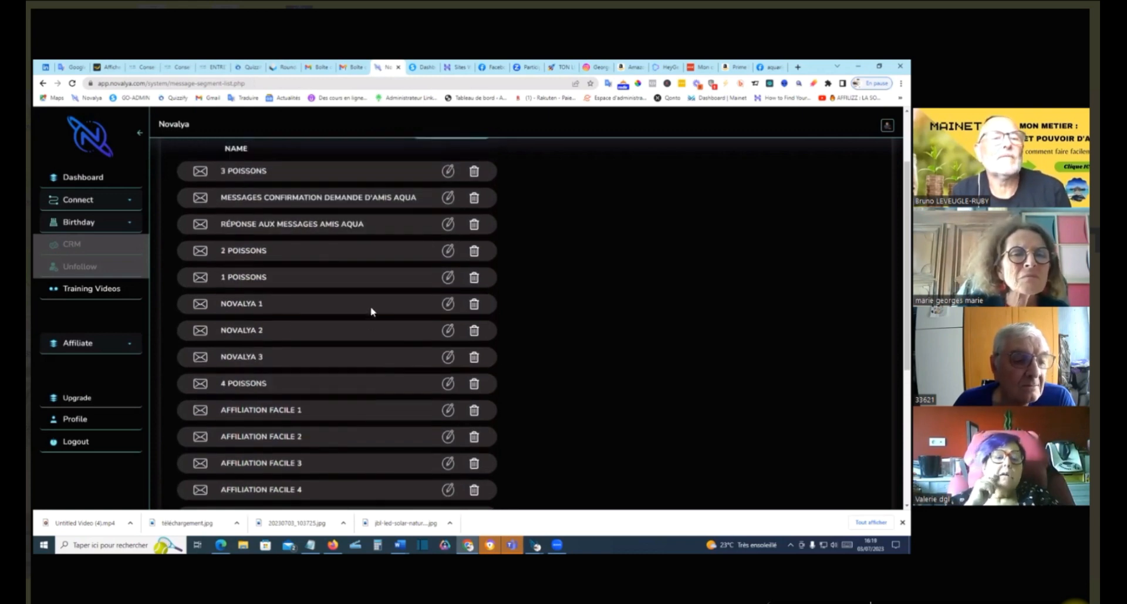
{"action": "left_click", "coordinate": [448, 171]}
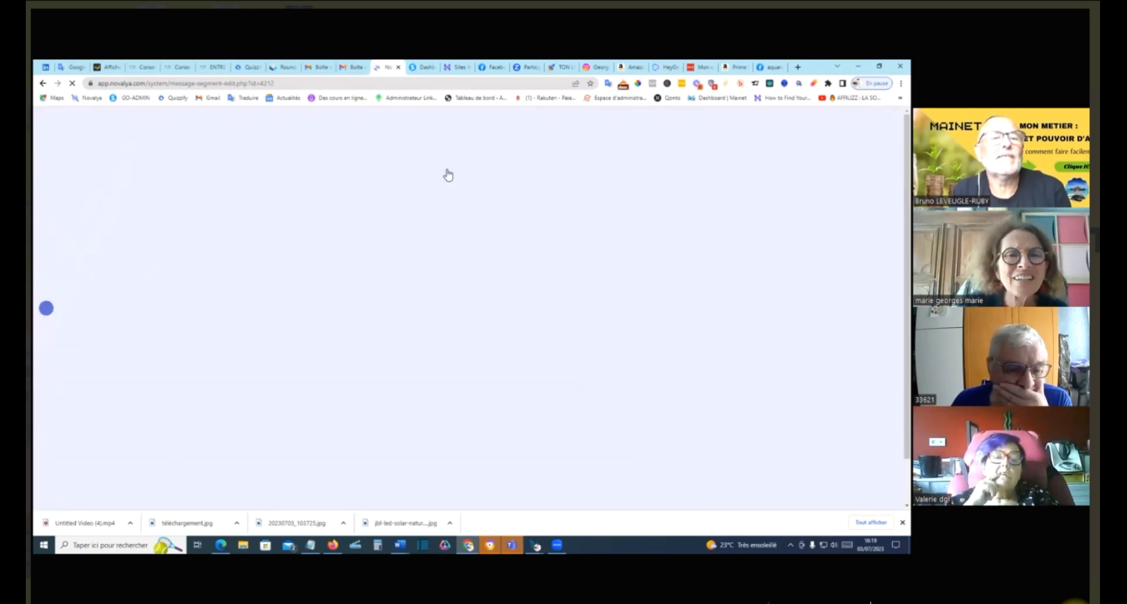
Review the variants of the "3 poissons" section and add a smiley emoji at the end of Variant 1.
{"action": "scroll", "coordinate": [492, 280], "scroll_direction": "down", "scroll_amount": 1}
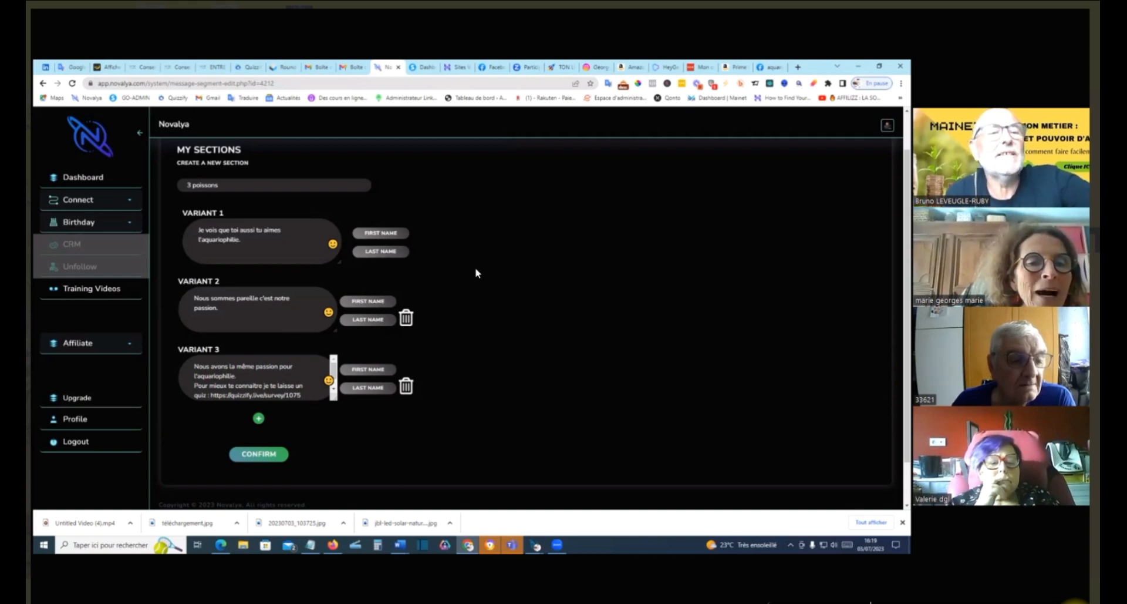
{"action": "scroll", "coordinate": [475, 269], "scroll_direction": "down", "scroll_amount": 2}
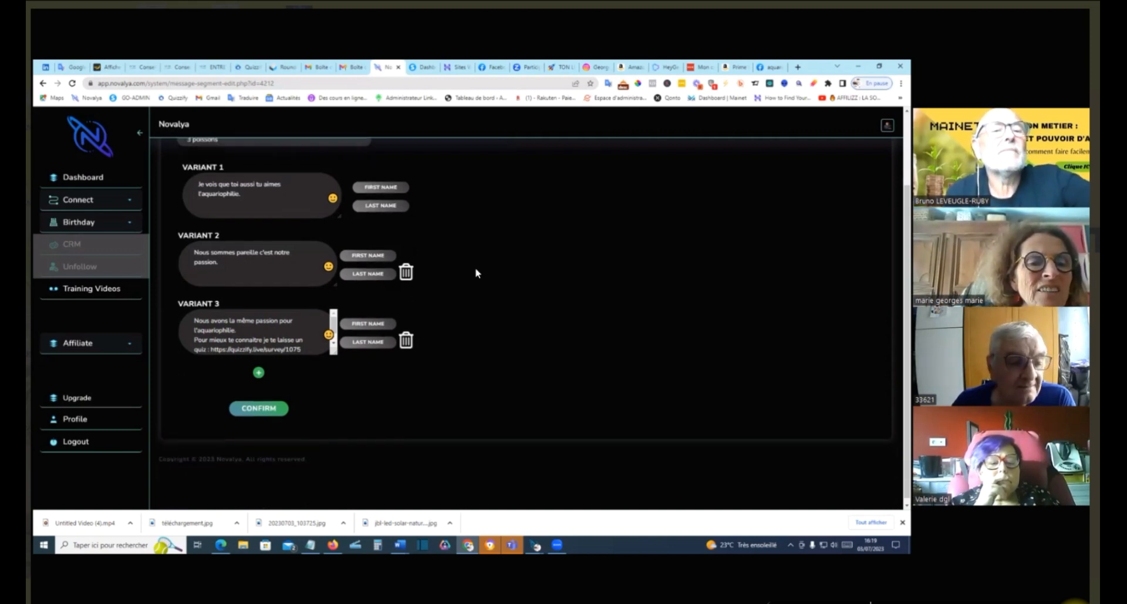
{"action": "scroll", "coordinate": [476, 269], "scroll_direction": "up", "scroll_amount": 2}
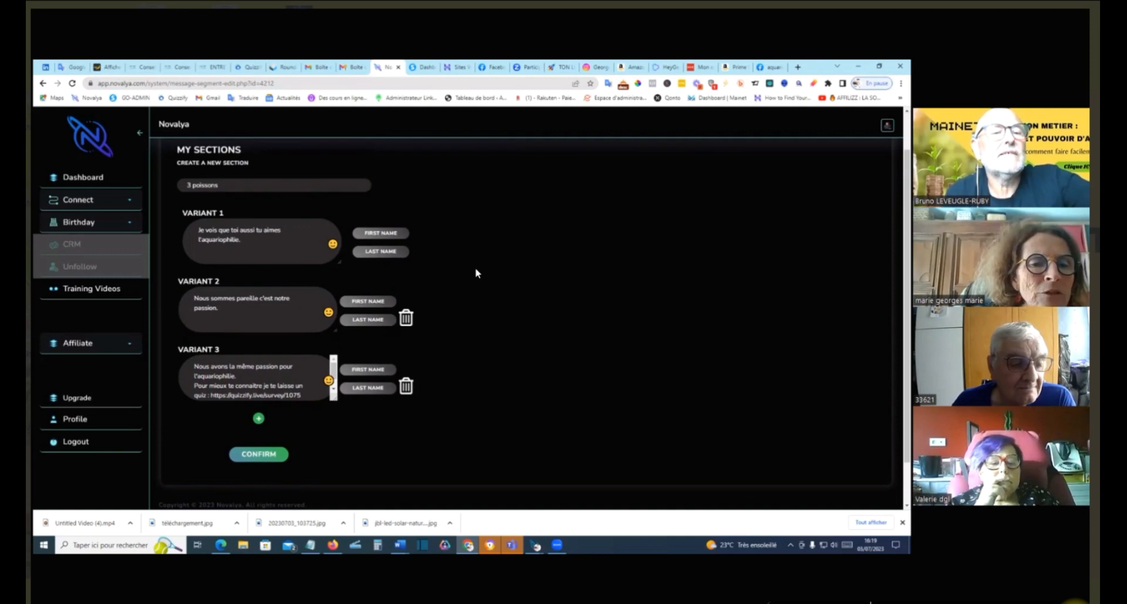
{"action": "scroll", "coordinate": [476, 272], "scroll_direction": "down", "scroll_amount": 1}
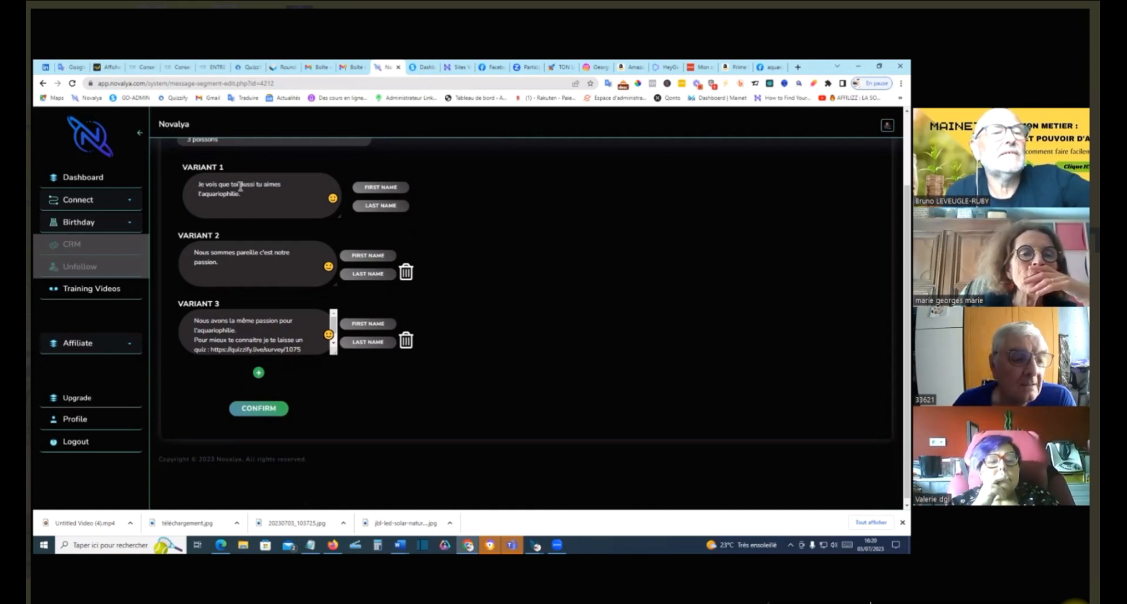
{"action": "left_click", "coordinate": [255, 201]}
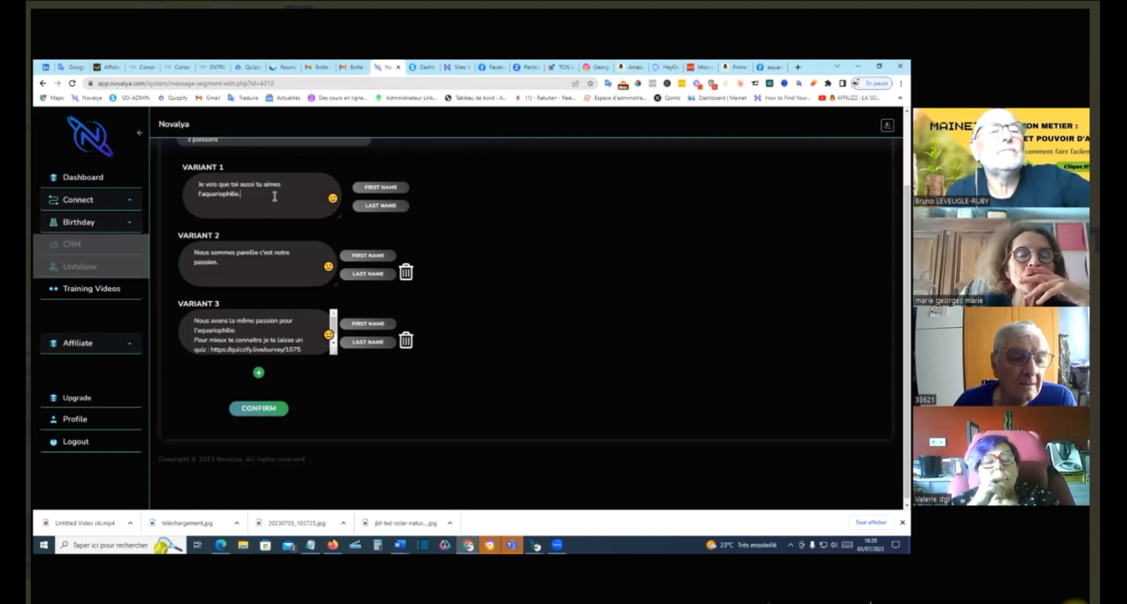
{"action": "left_click", "coordinate": [333, 198]}
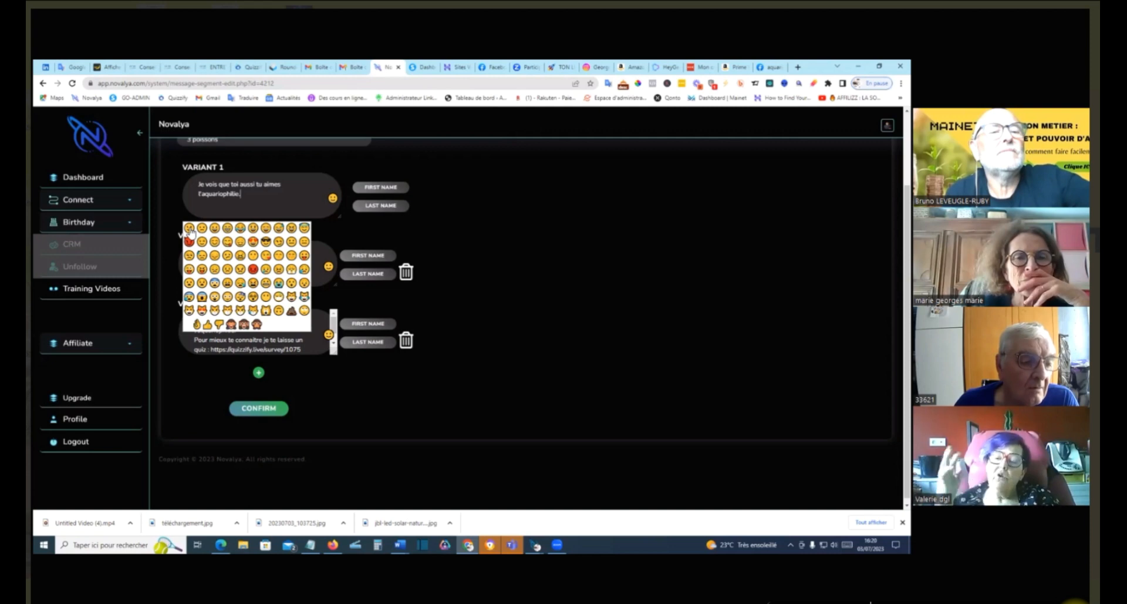
{"action": "left_click", "coordinate": [242, 228]}
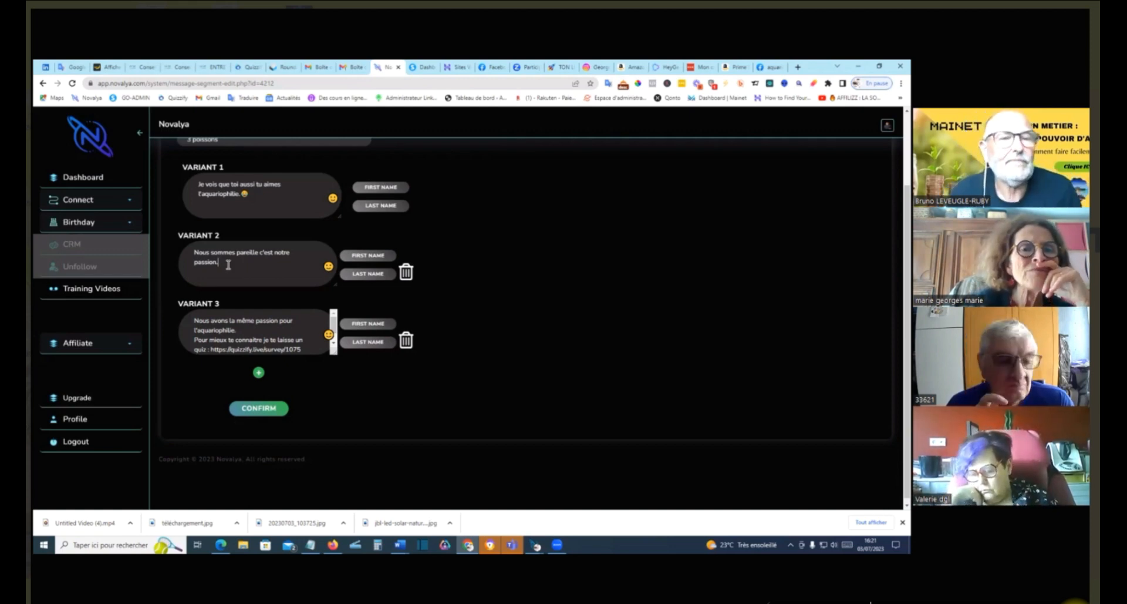
Add a smiley emoji after "passion." in Variant 2, followed by a line break.
{"action": "left_click", "coordinate": [328, 267]}
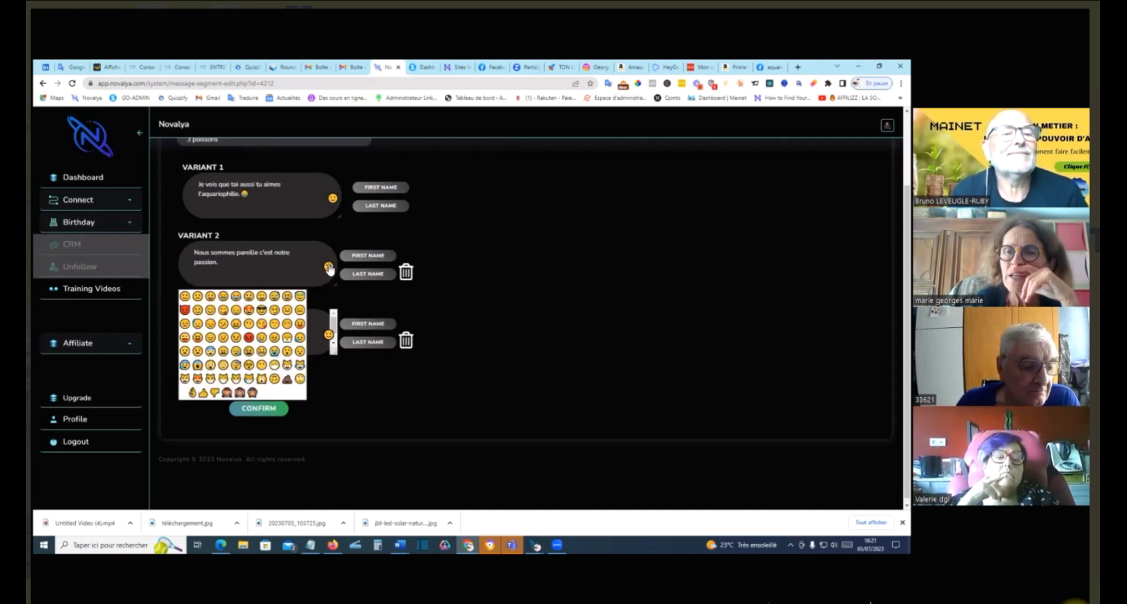
{"action": "left_click", "coordinate": [184, 297]}
{"action": "scroll", "coordinate": [298, 323], "scroll_direction": "down", "scroll_amount": 1}
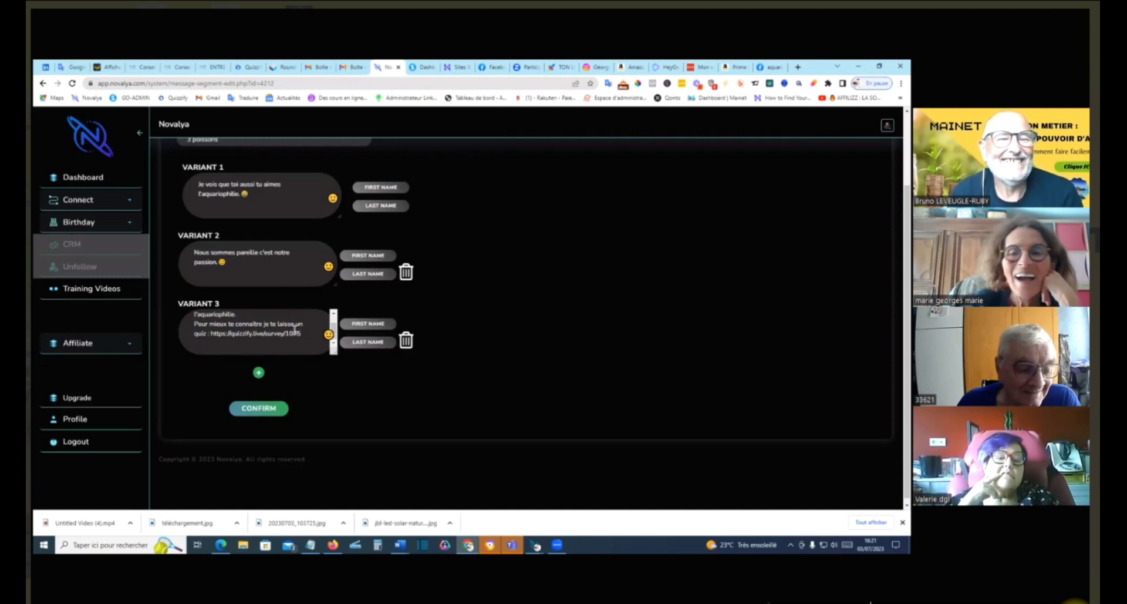
{"action": "scroll", "coordinate": [247, 329], "scroll_direction": "up", "scroll_amount": 1}
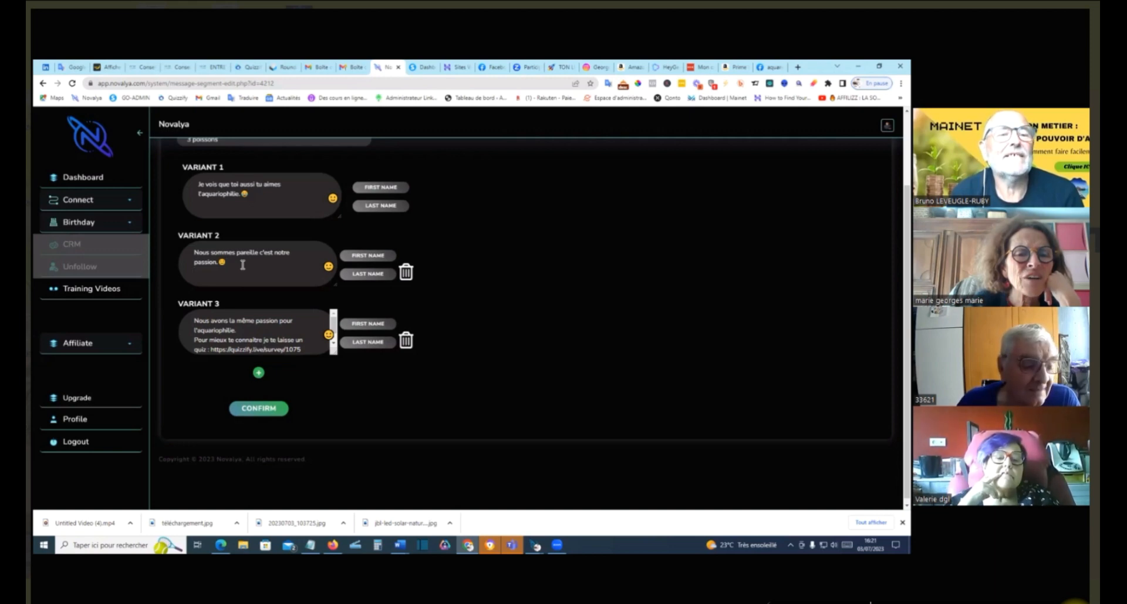
{"action": "key", "text": "Return"}
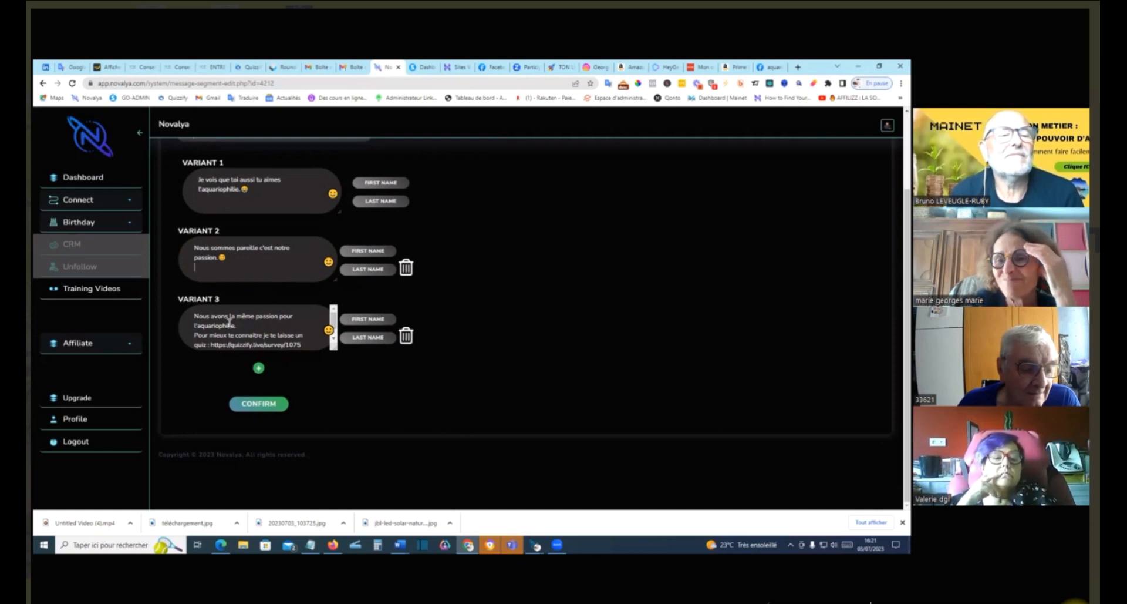
Add a smiley emoji after "l'aquariophilie." and a line break after the quiz link in Variant 3, and confirm the section.
{"action": "left_click", "coordinate": [242, 322]}
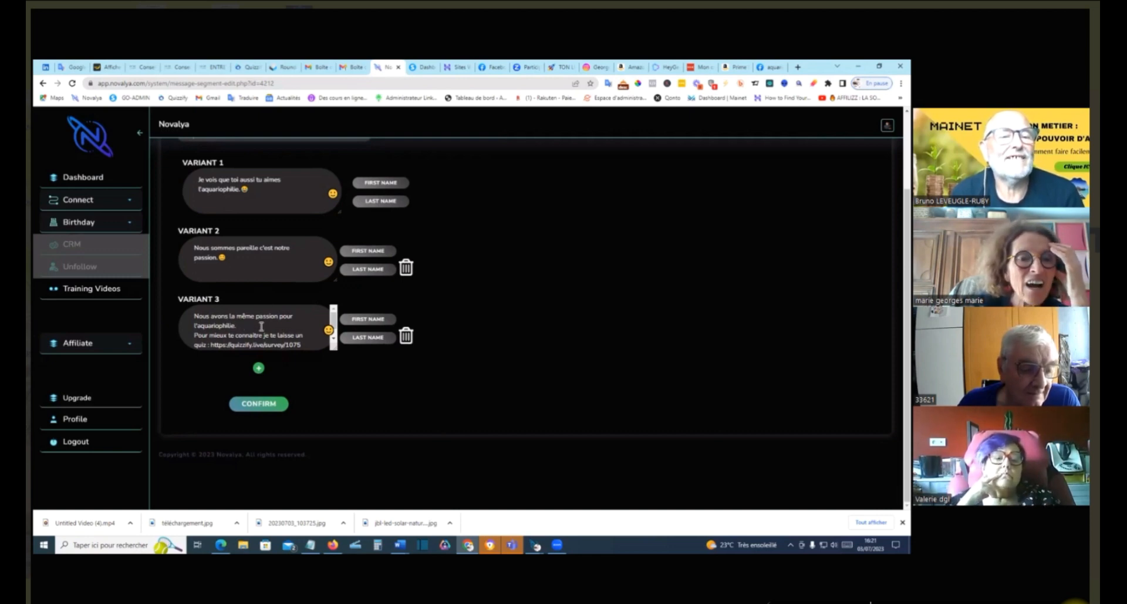
{"action": "left_click", "coordinate": [329, 331]}
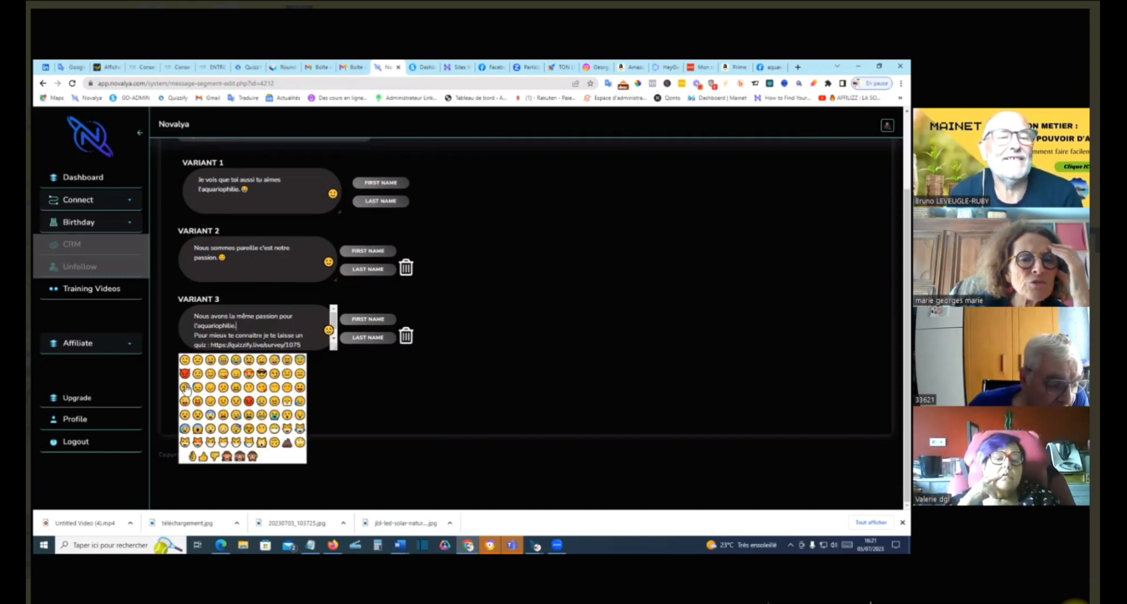
{"action": "left_click", "coordinate": [221, 376]}
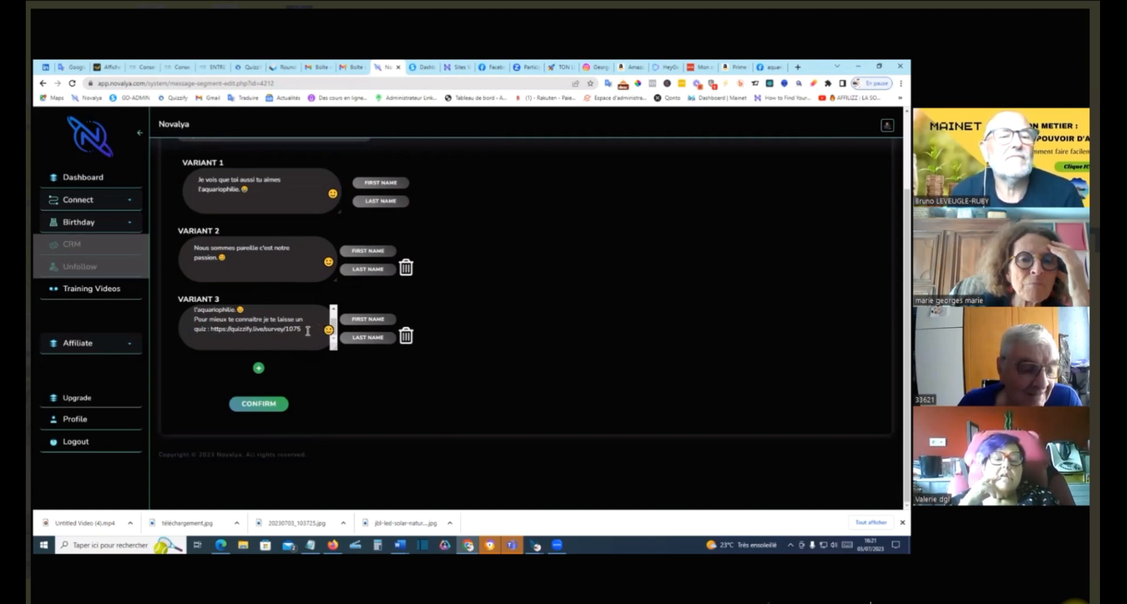
{"action": "key", "text": "Return"}
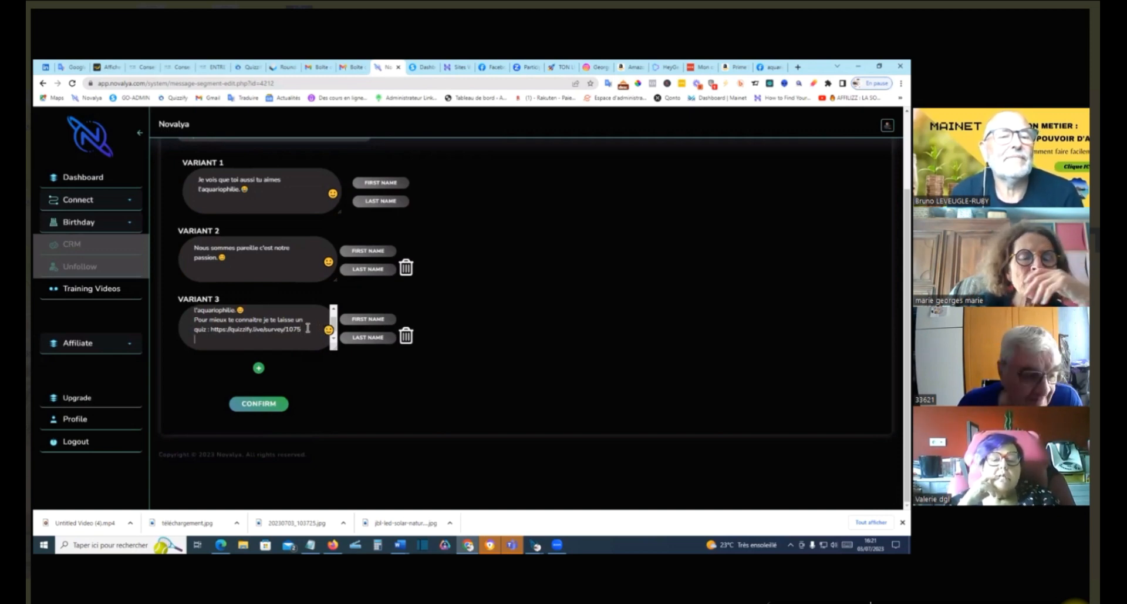
{"action": "left_click", "coordinate": [256, 405]}
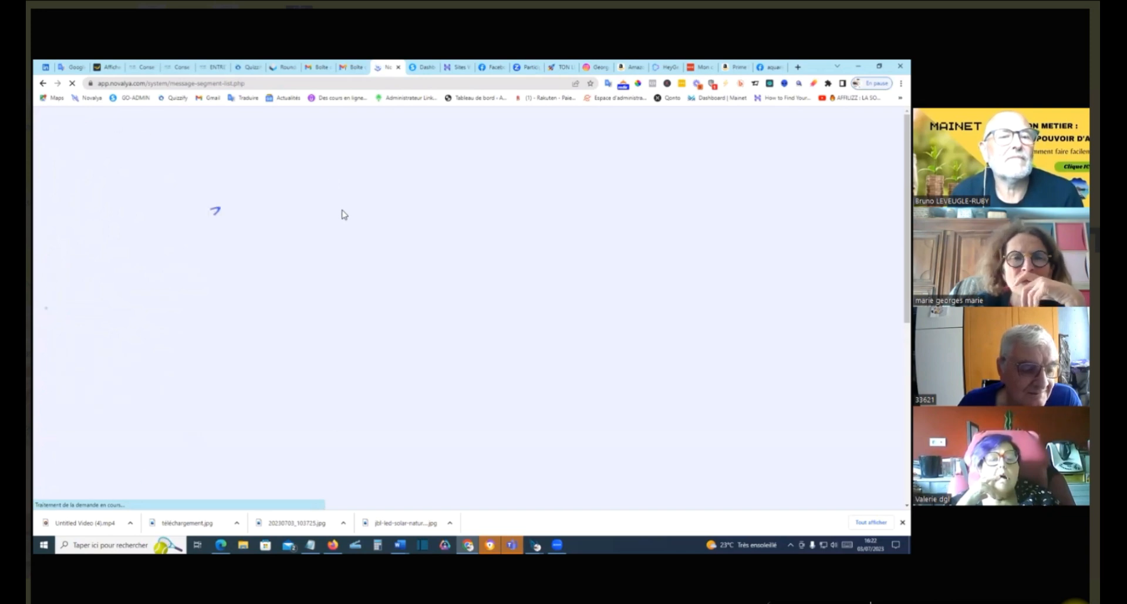
Open the "4 Poissons" section for editing and add a smiley emoji after "En as-tu toujours ?" in Variant 1.
{"action": "scroll", "coordinate": [358, 248], "scroll_direction": "down", "scroll_amount": 3}
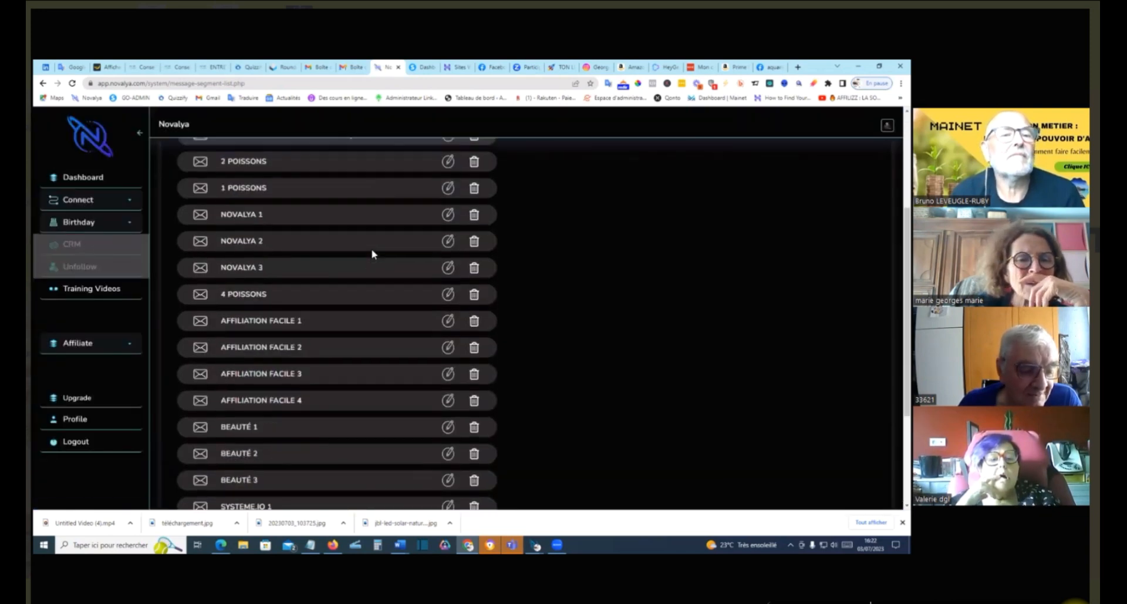
{"action": "left_click", "coordinate": [448, 292]}
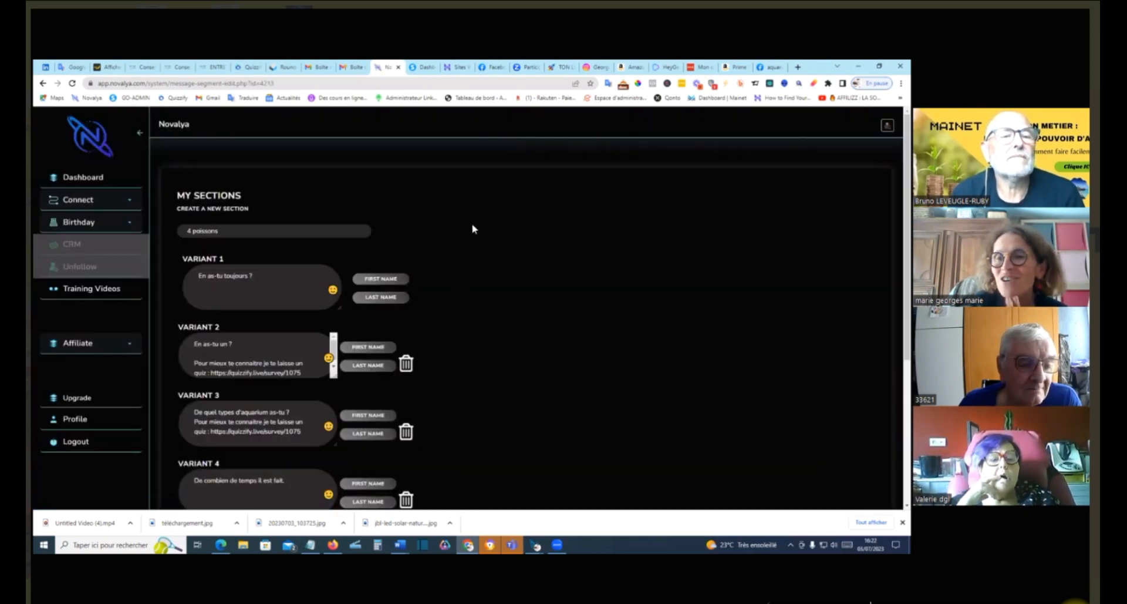
{"action": "scroll", "coordinate": [448, 275], "scroll_direction": "down", "scroll_amount": 1}
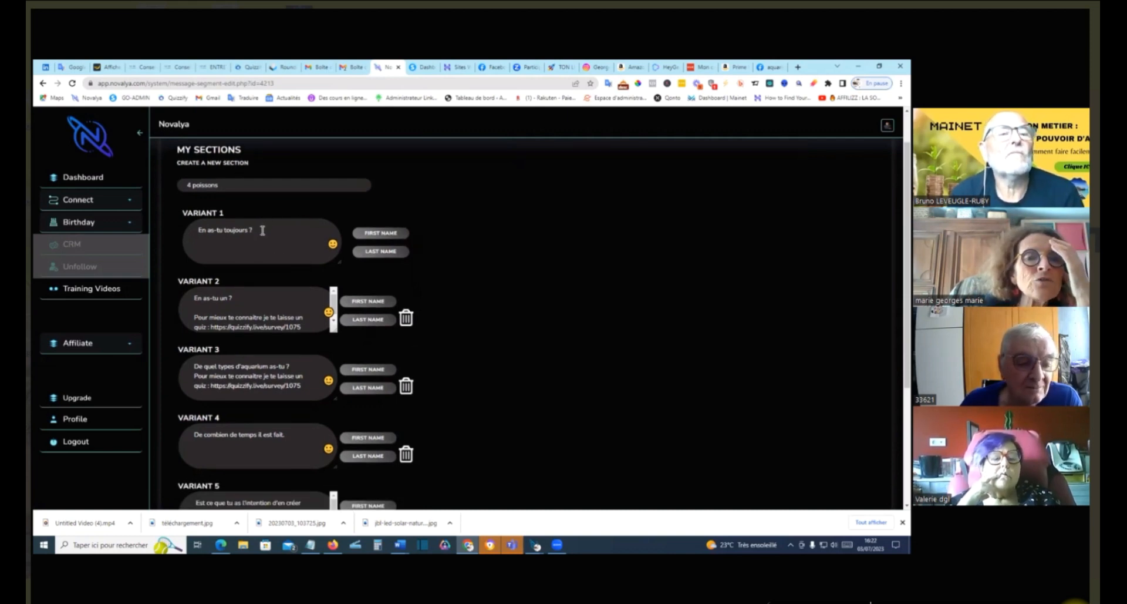
{"action": "left_click", "coordinate": [333, 245]}
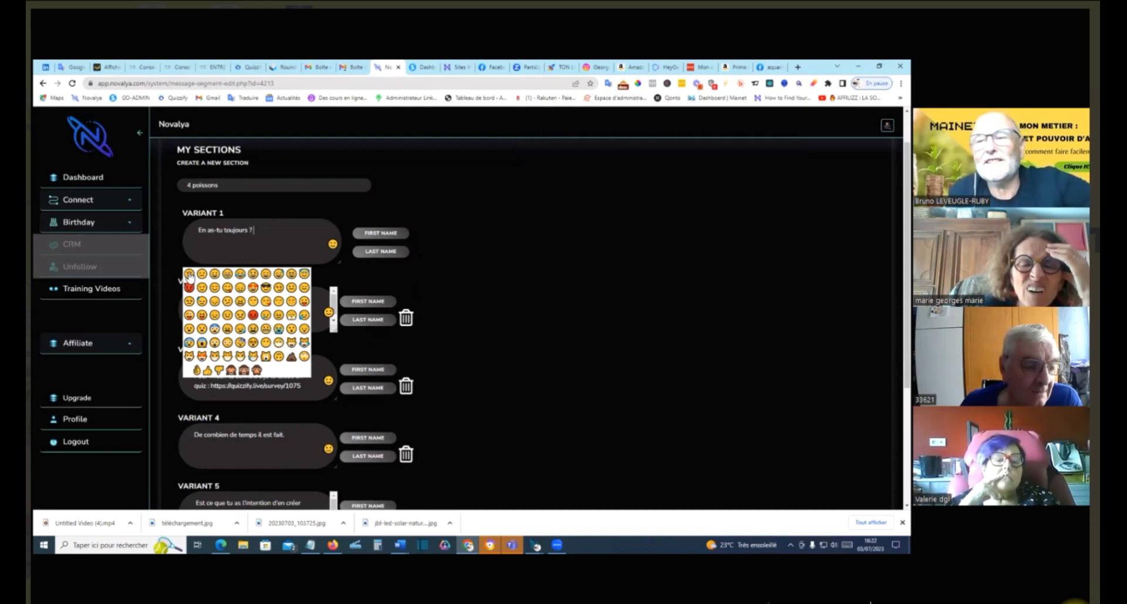
{"action": "left_click", "coordinate": [189, 275]}
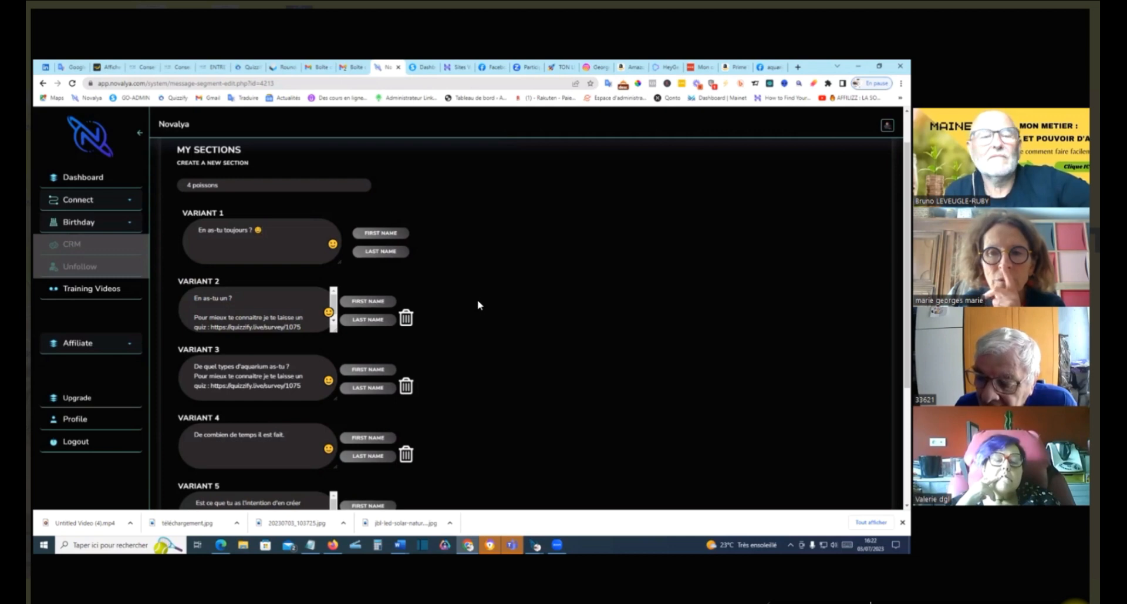
Delete Variants 2 and 3 of the "4 poissons" section and remove the quiz sentence and link from Variant 5.
{"action": "scroll", "coordinate": [479, 304], "scroll_direction": "down", "scroll_amount": 1}
{"action": "scroll", "coordinate": [478, 301], "scroll_direction": "up", "scroll_amount": 1}
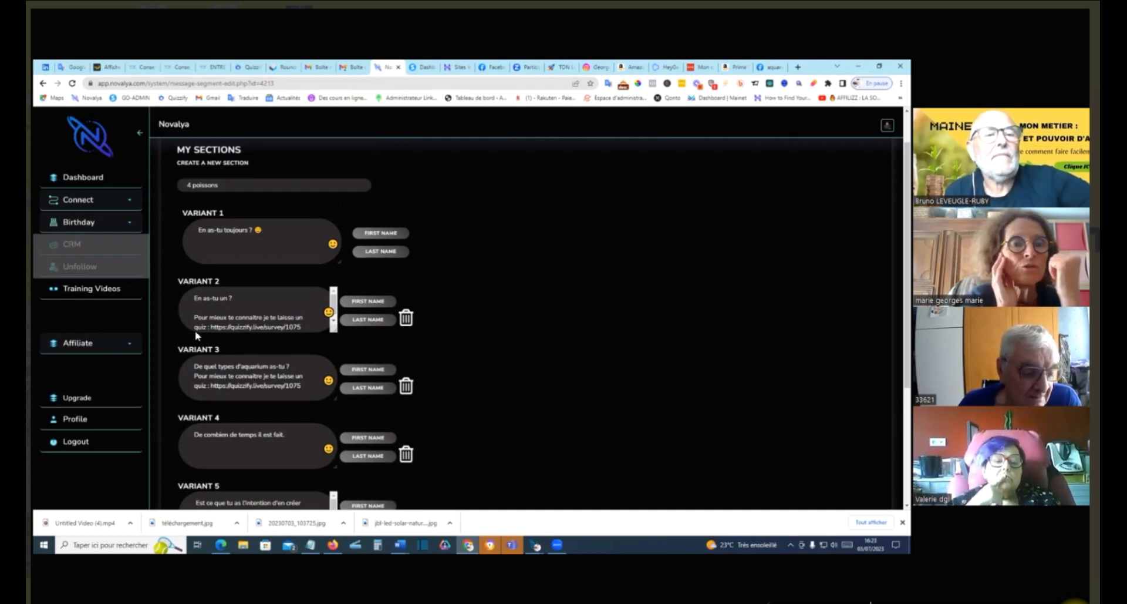
{"action": "left_click", "coordinate": [405, 318]}
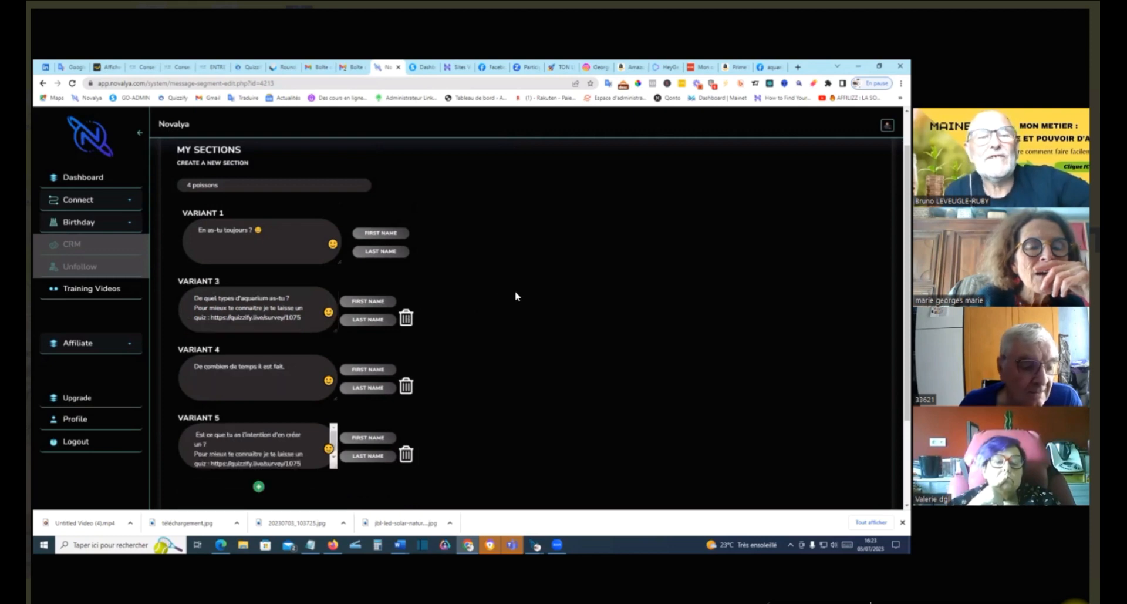
{"action": "left_click", "coordinate": [406, 319]}
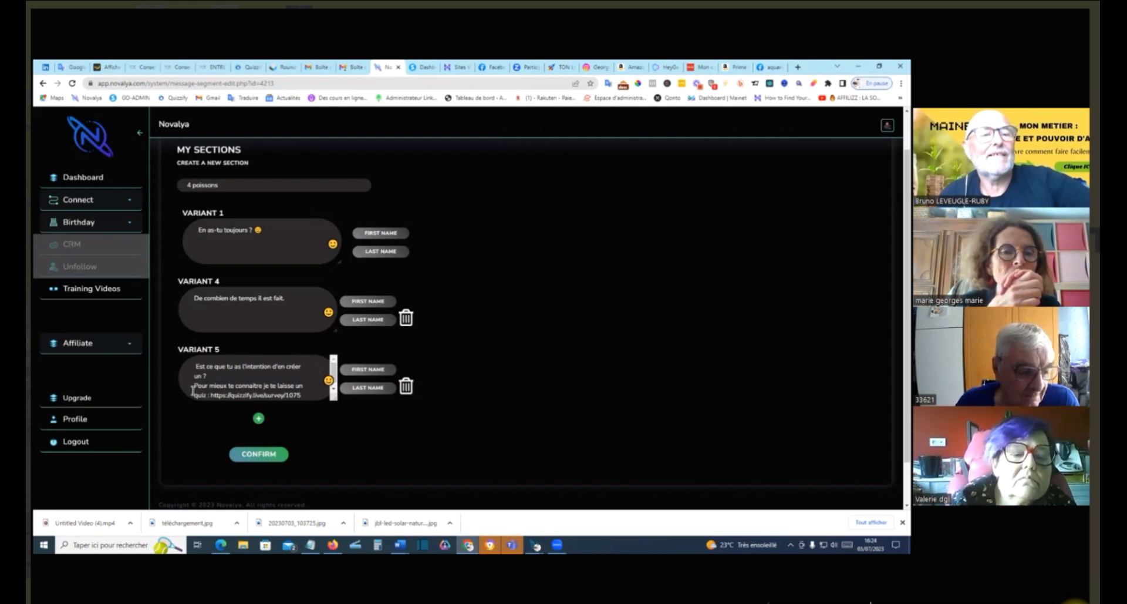
{"action": "left_click_drag", "start_coordinate": [193, 387], "coordinate": [304, 394]}
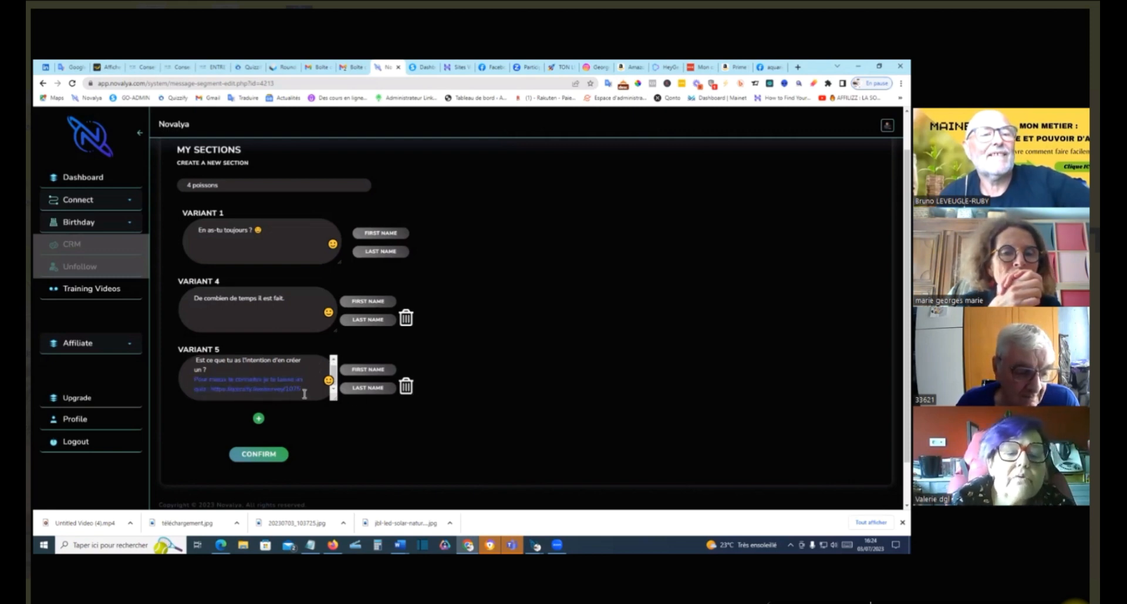
{"action": "key", "text": "BackSpace"}
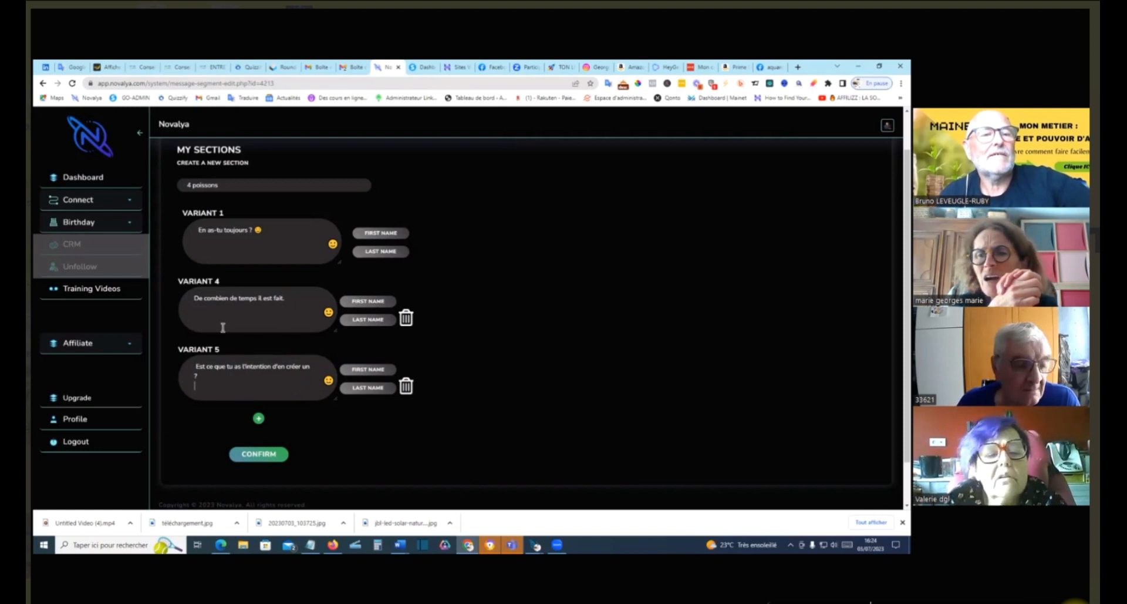
Correct Variant 4 to read "Depuis combien de temps il est fait." and confirm the section.
{"action": "left_click", "coordinate": [204, 299]}
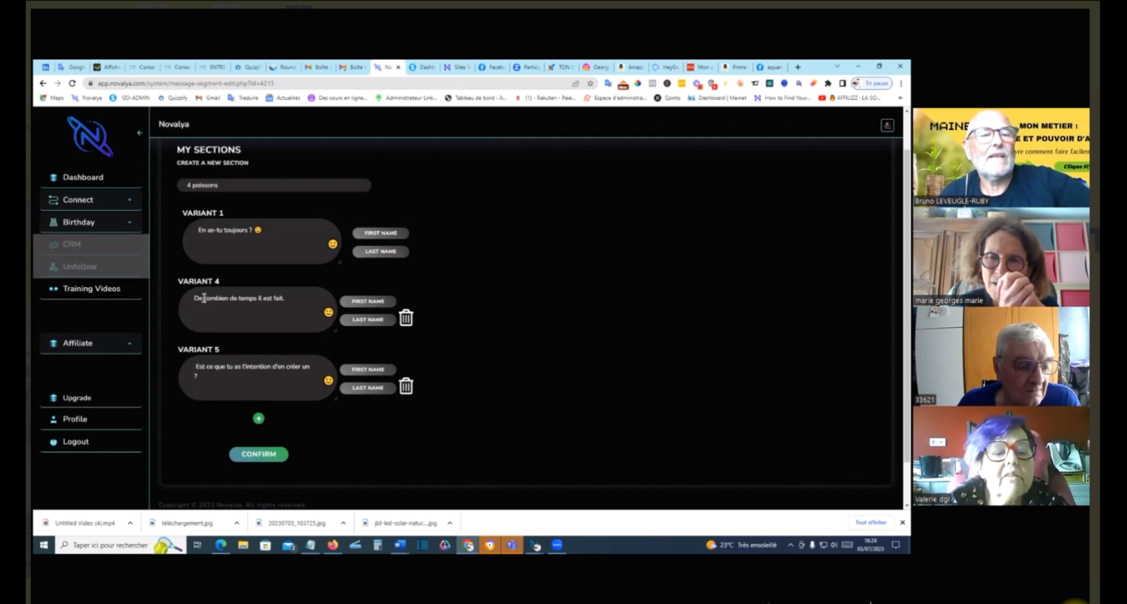
{"action": "type", "text": "puis"}
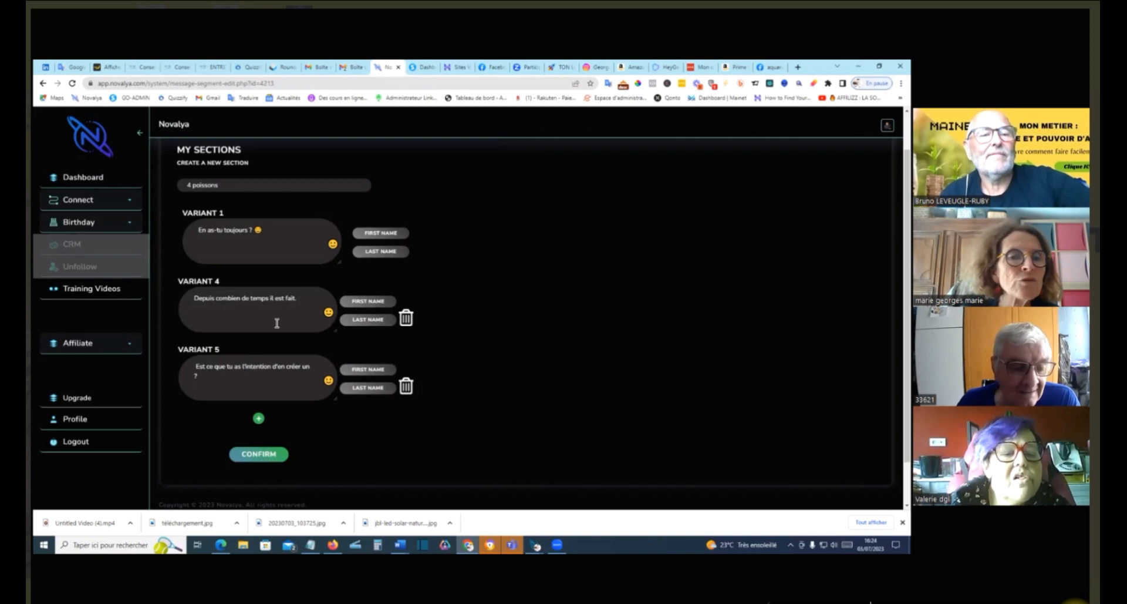
{"action": "left_click", "coordinate": [257, 457]}
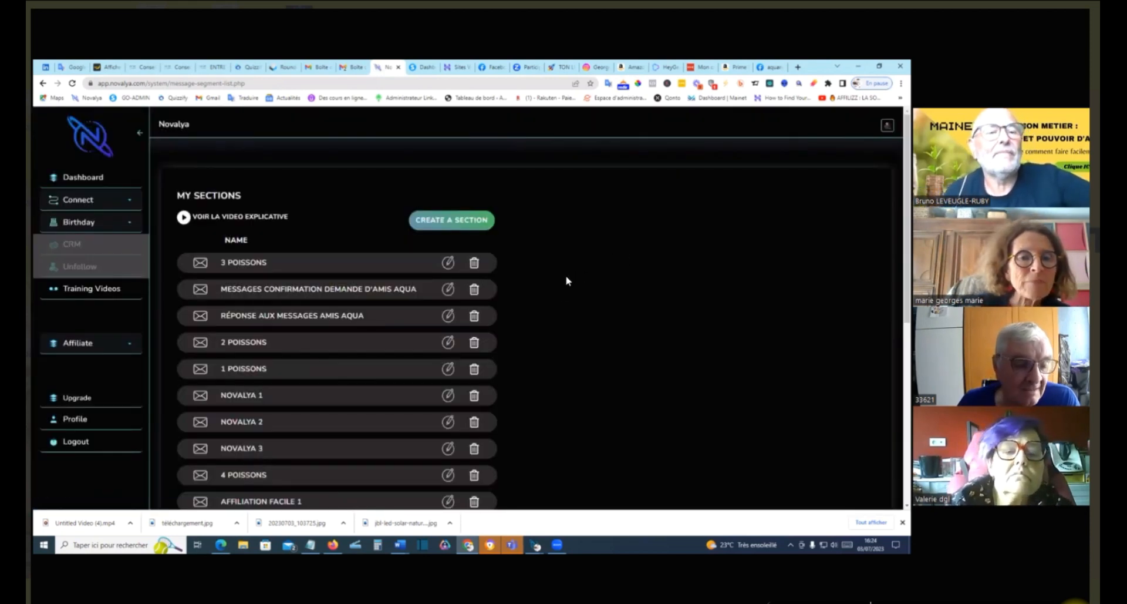
Open the "1 Poissons" section, delete Variant 4 ("Hey [first name]") and confirm the section.
{"action": "scroll", "coordinate": [567, 281], "scroll_direction": "down", "scroll_amount": 2}
{"action": "scroll", "coordinate": [567, 281], "scroll_direction": "up", "scroll_amount": 2}
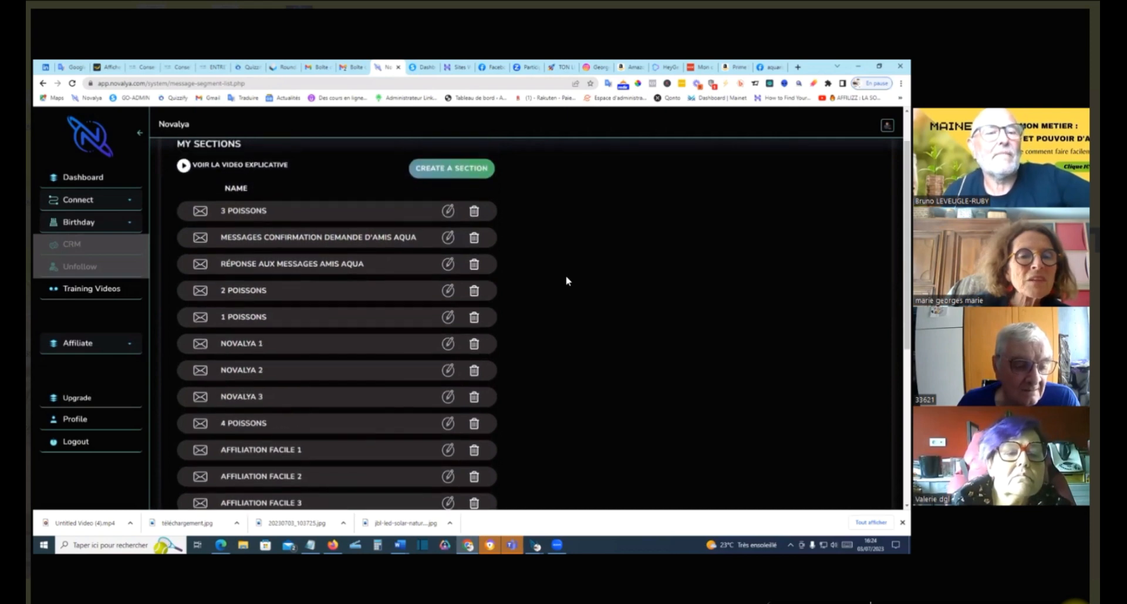
{"action": "scroll", "coordinate": [567, 280], "scroll_direction": "down", "scroll_amount": 2}
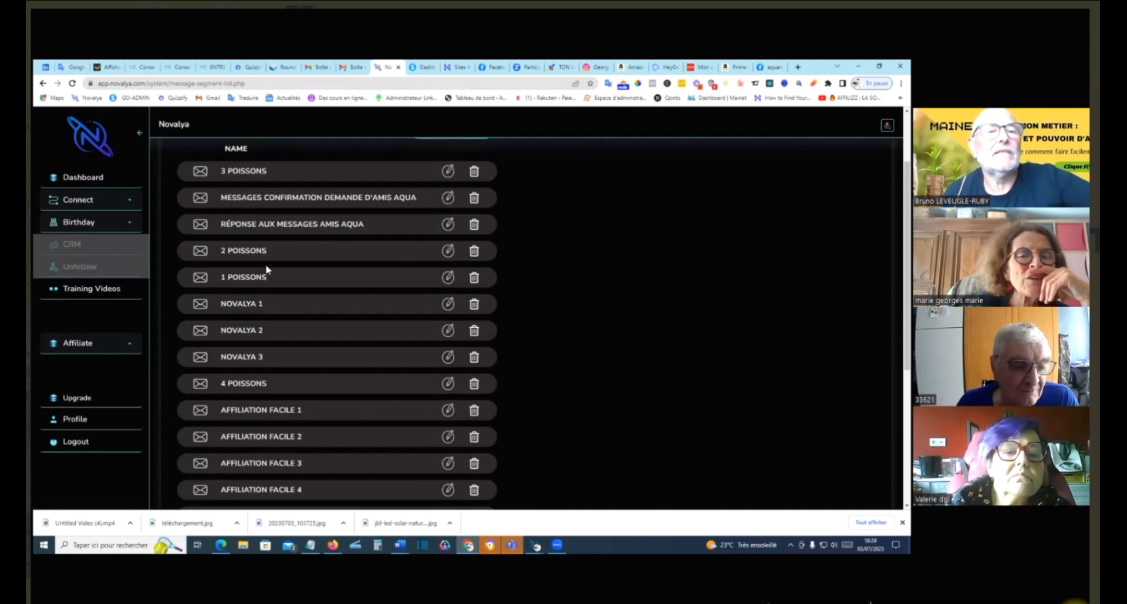
{"action": "left_click", "coordinate": [448, 280]}
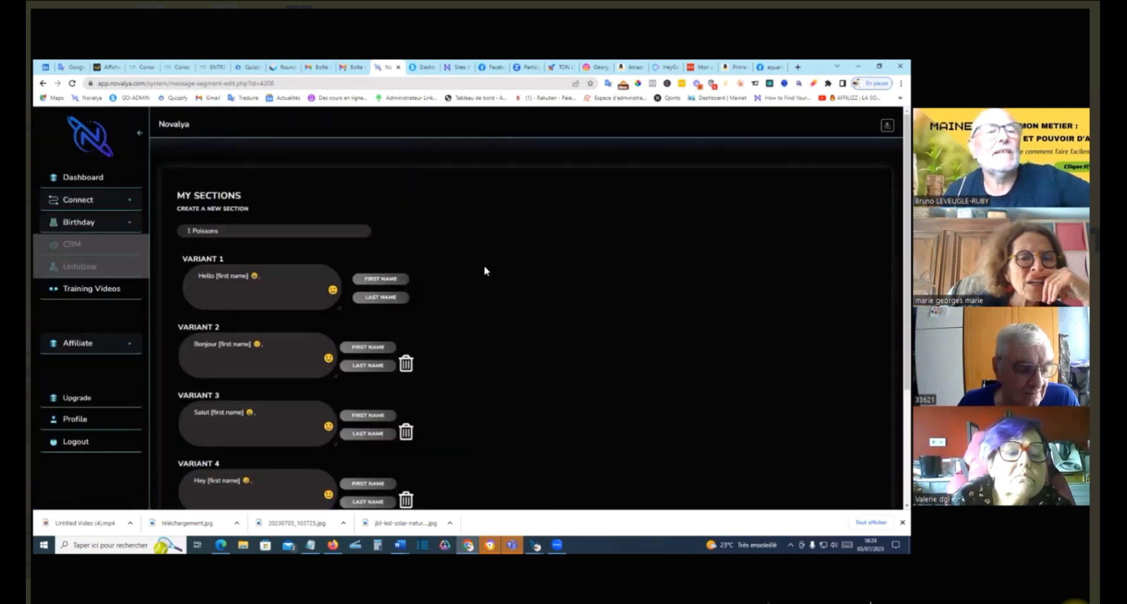
{"action": "scroll", "coordinate": [485, 269], "scroll_direction": "down", "scroll_amount": 1}
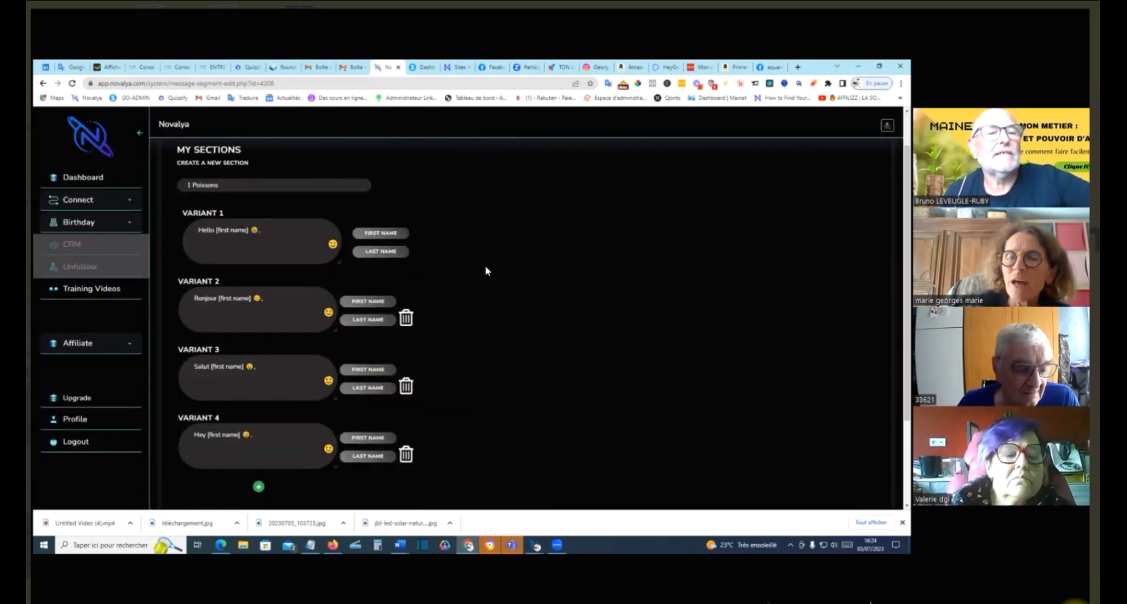
{"action": "left_click", "coordinate": [406, 454]}
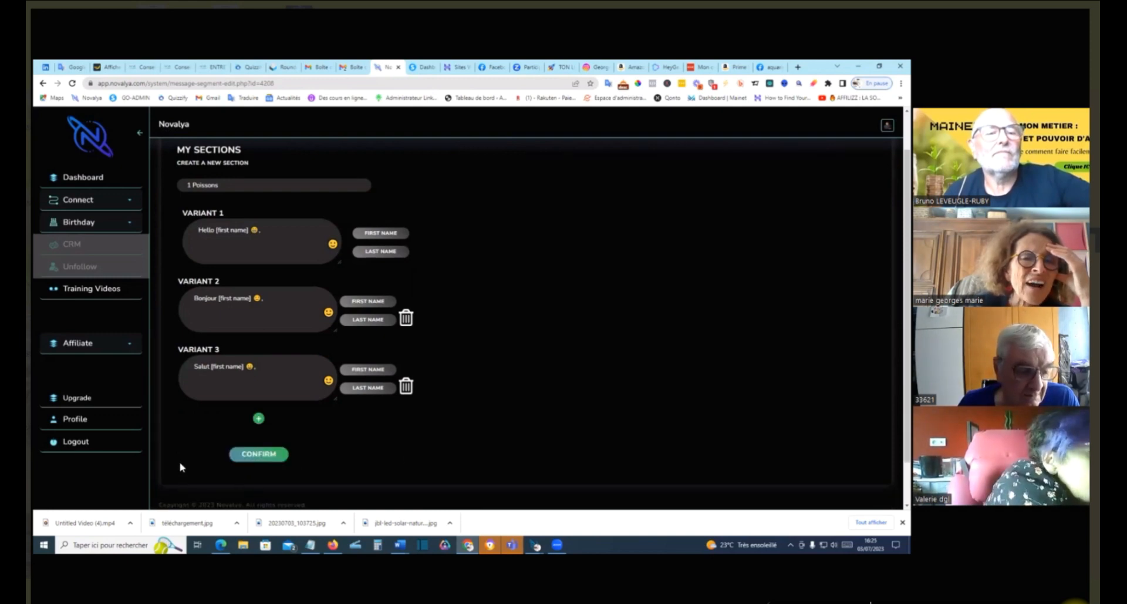
{"action": "left_click", "coordinate": [255, 457]}
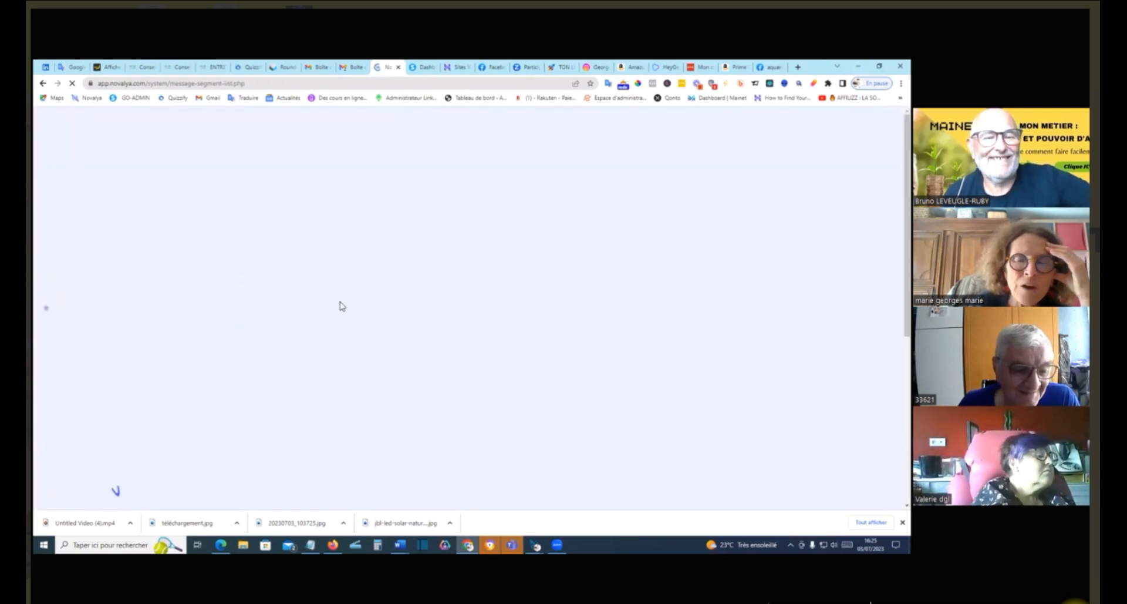
Open the "2 Poissons" section, review its variants and confirm it without changes.
{"action": "scroll", "coordinate": [414, 305], "scroll_direction": "down", "scroll_amount": 1}
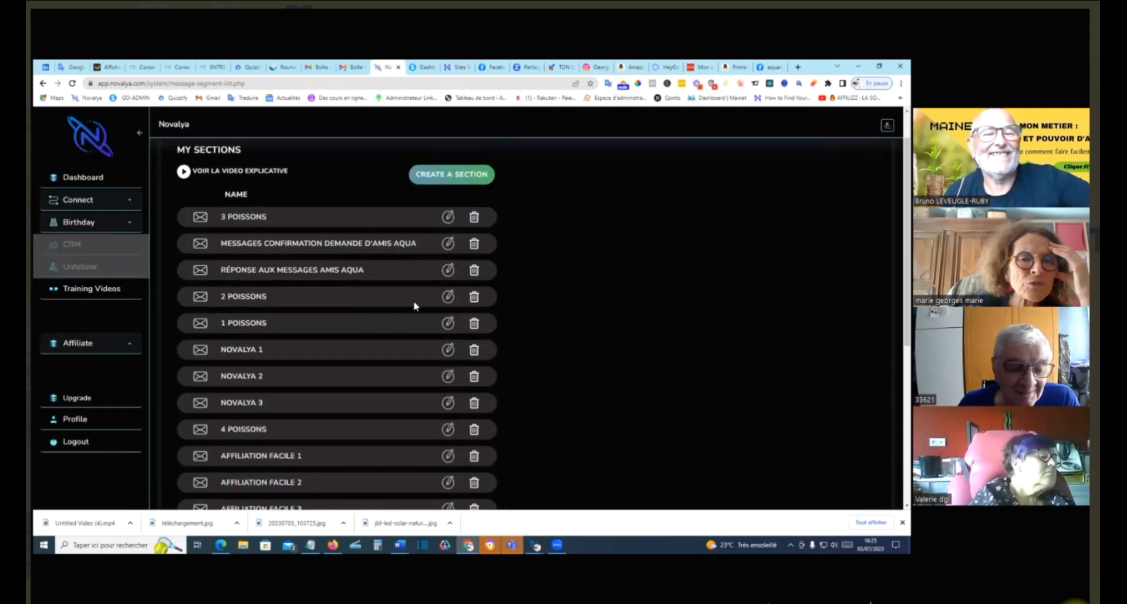
{"action": "left_click", "coordinate": [447, 298]}
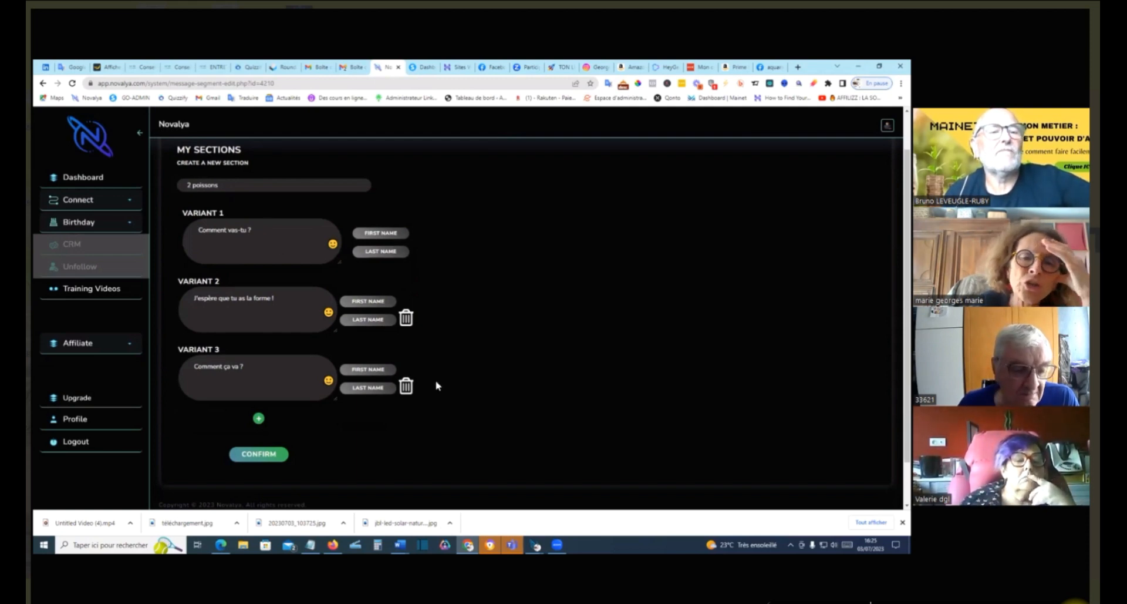
{"action": "left_click", "coordinate": [255, 456]}
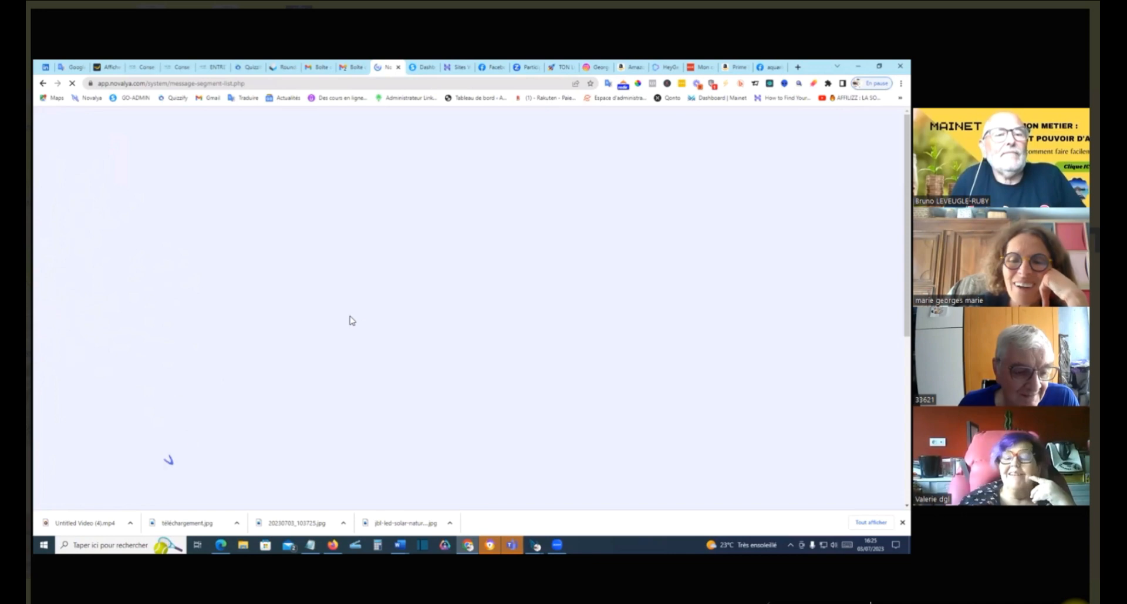
Open the "3 Poissons" section and correct Variant 2 to read "Nous sommes pareils c'est notre passion.".
{"action": "scroll", "coordinate": [398, 284], "scroll_direction": "down", "scroll_amount": 2}
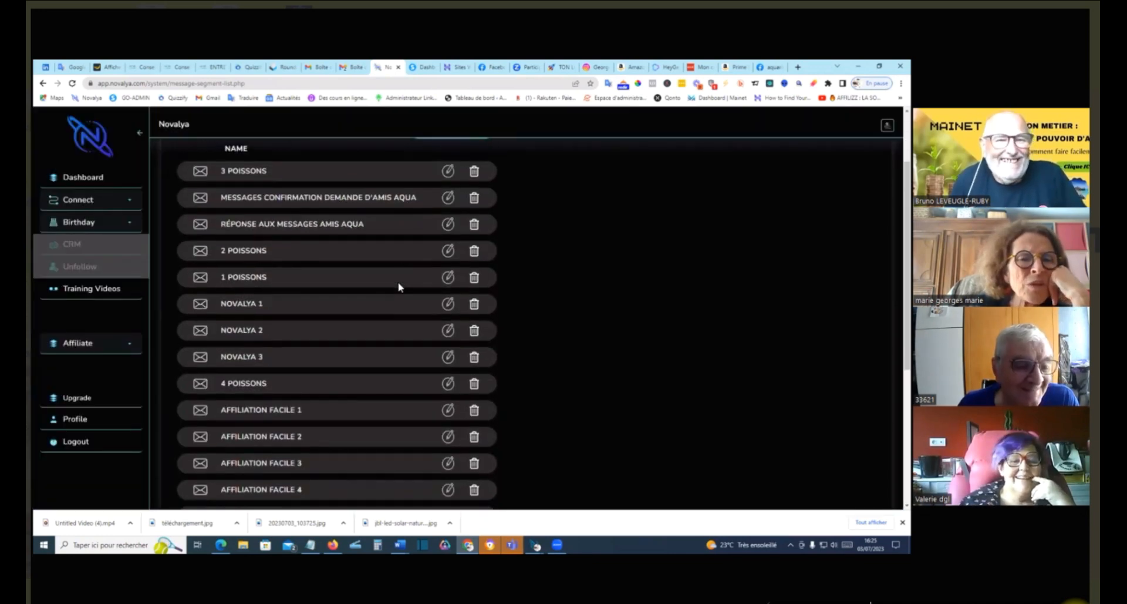
{"action": "scroll", "coordinate": [398, 284], "scroll_direction": "up", "scroll_amount": 2}
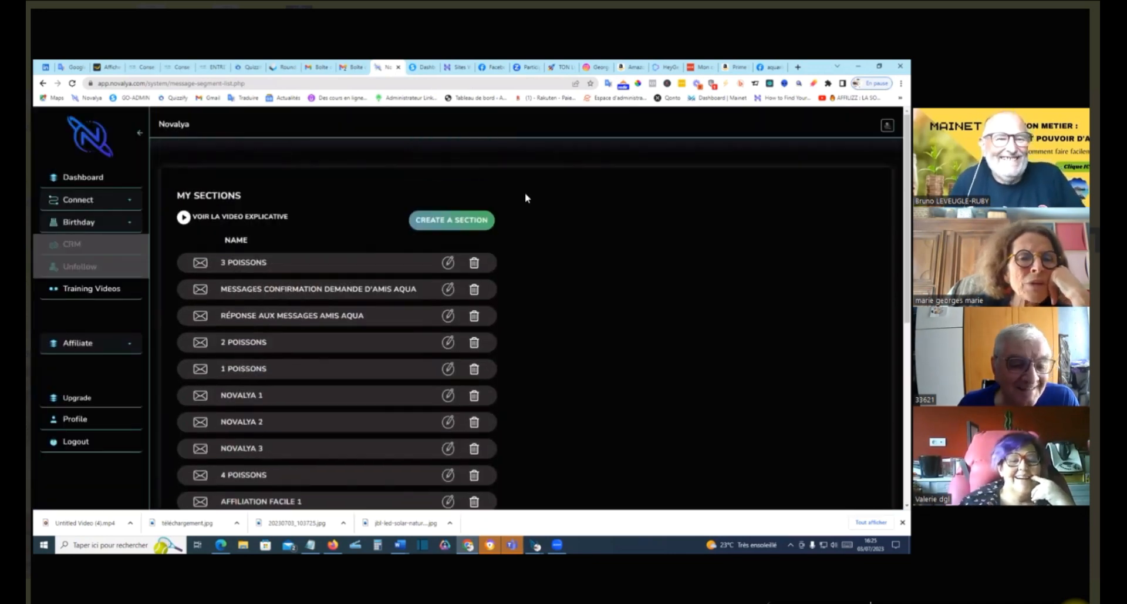
{"action": "left_click", "coordinate": [448, 265]}
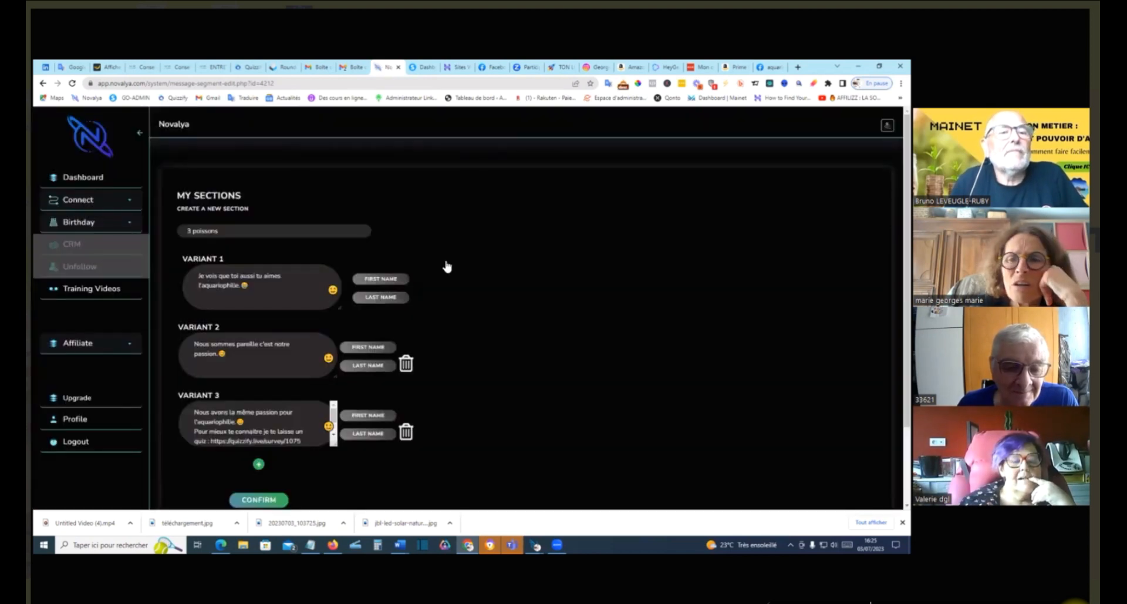
{"action": "scroll", "coordinate": [534, 254], "scroll_direction": "down", "scroll_amount": 2}
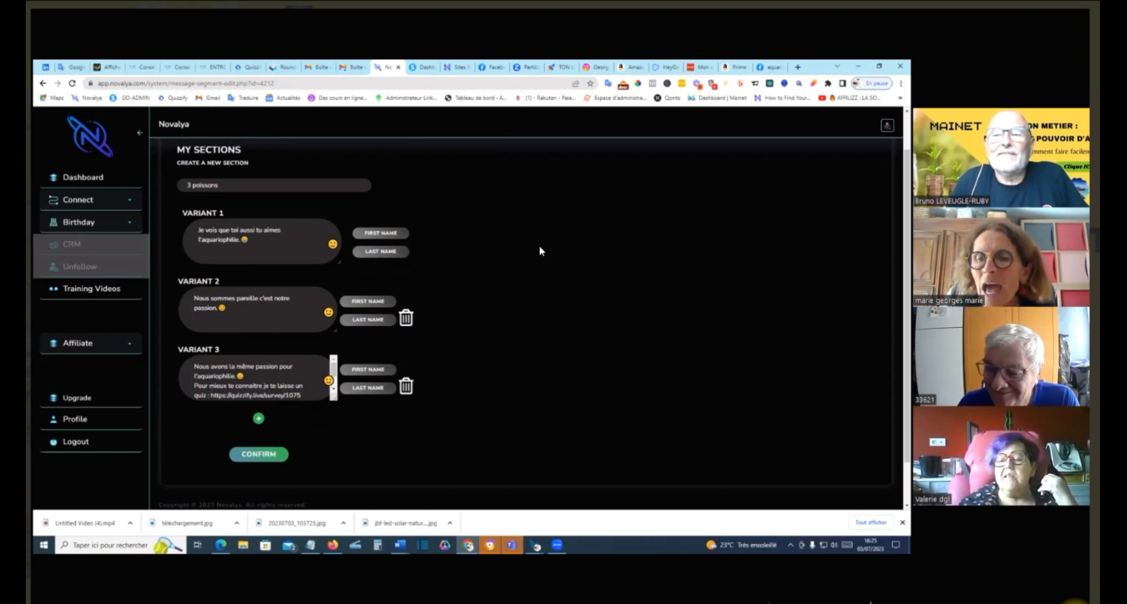
{"action": "left_click", "coordinate": [257, 299]}
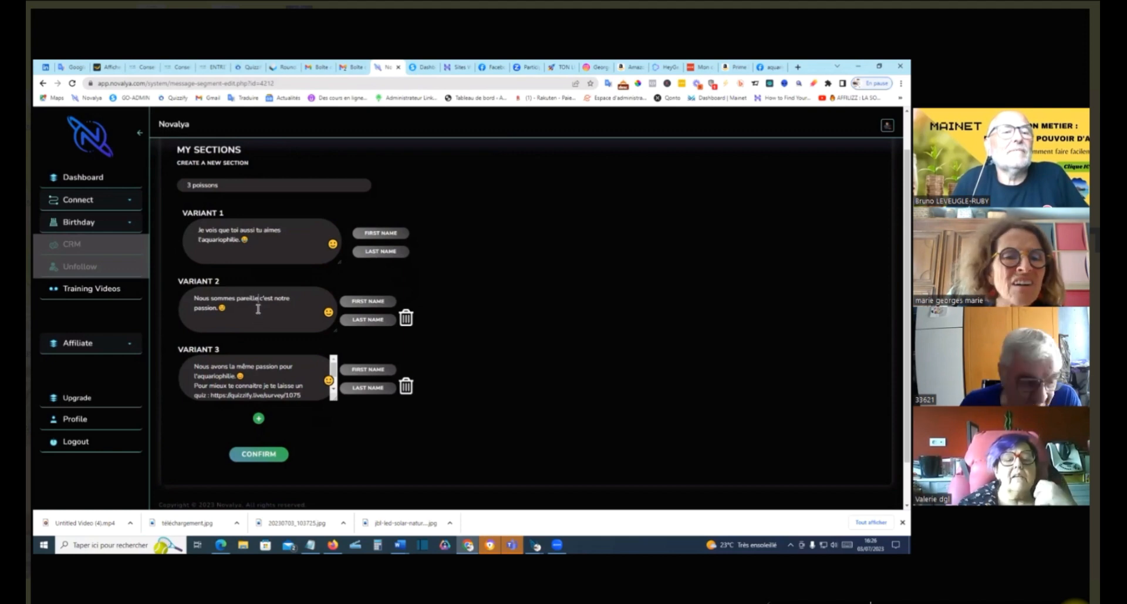
{"action": "key", "text": "BackSpace"}
{"action": "key", "text": "BackSpace"}
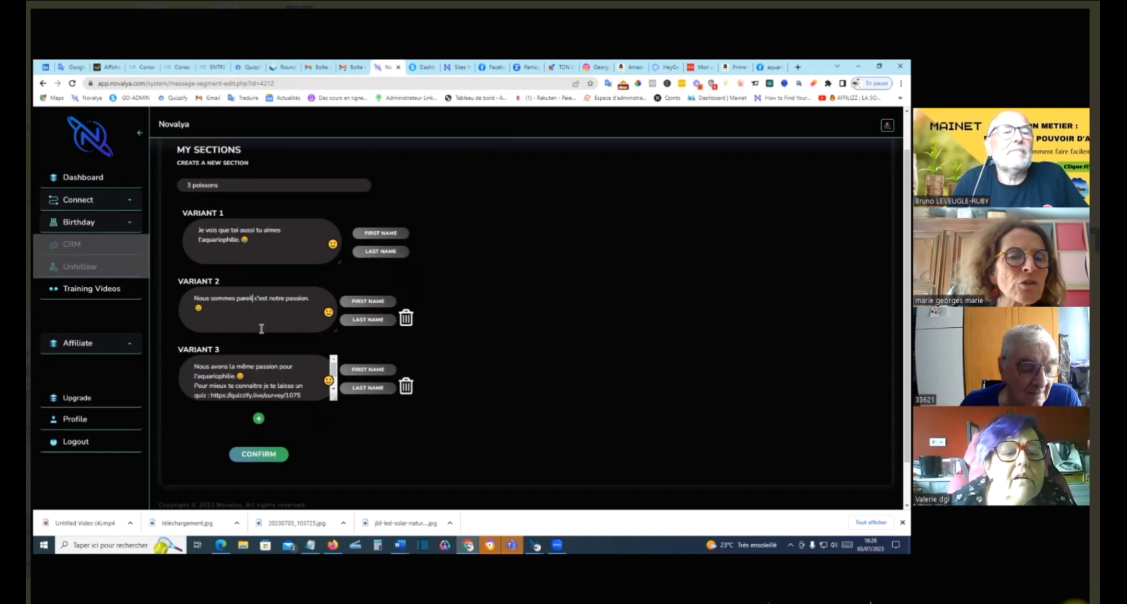
{"action": "type", "text": "s"}
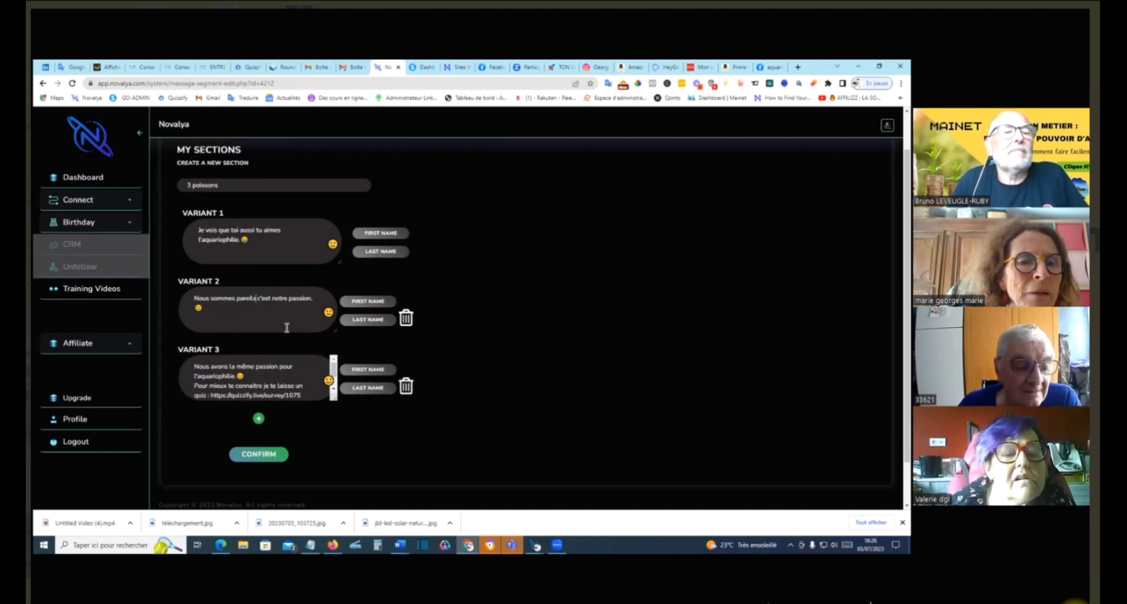
{"action": "left_click", "coordinate": [302, 317]}
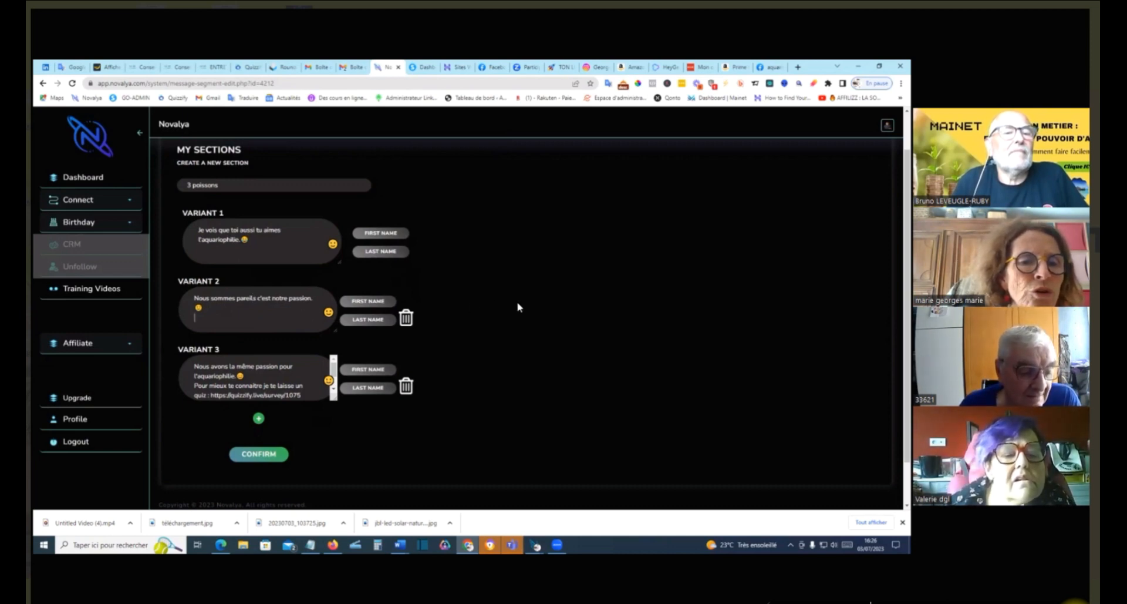
Copy the quiz sentence and link from Variant 3 and paste them on a new line after the emoji in Variant 1.
{"action": "scroll", "coordinate": [517, 307], "scroll_direction": "down", "scroll_amount": 1}
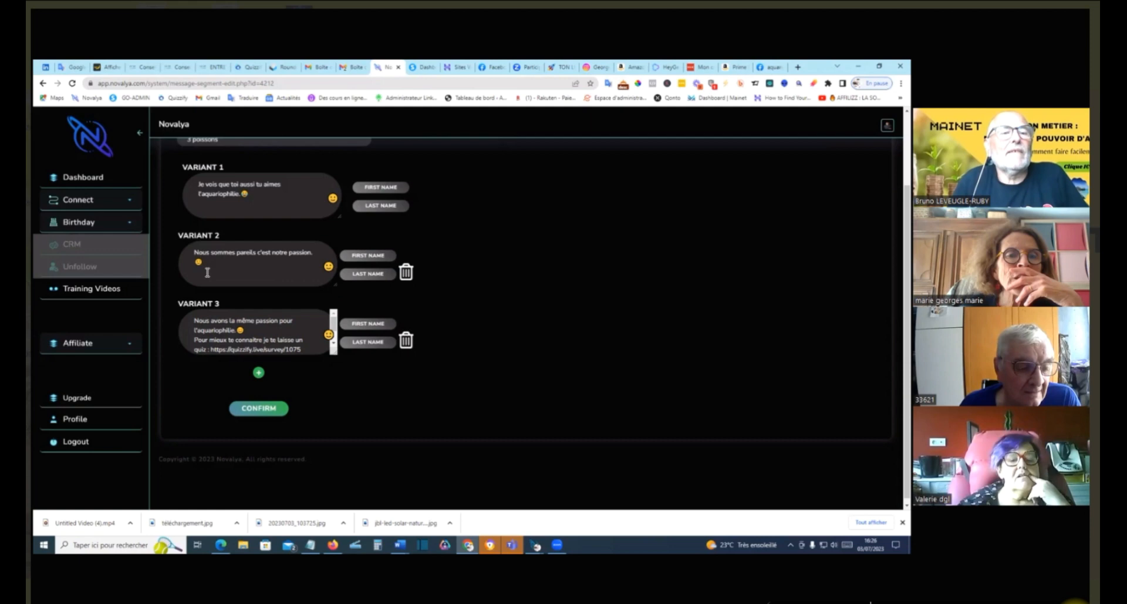
{"action": "left_click_drag", "start_coordinate": [194, 340], "coordinate": [310, 323]}
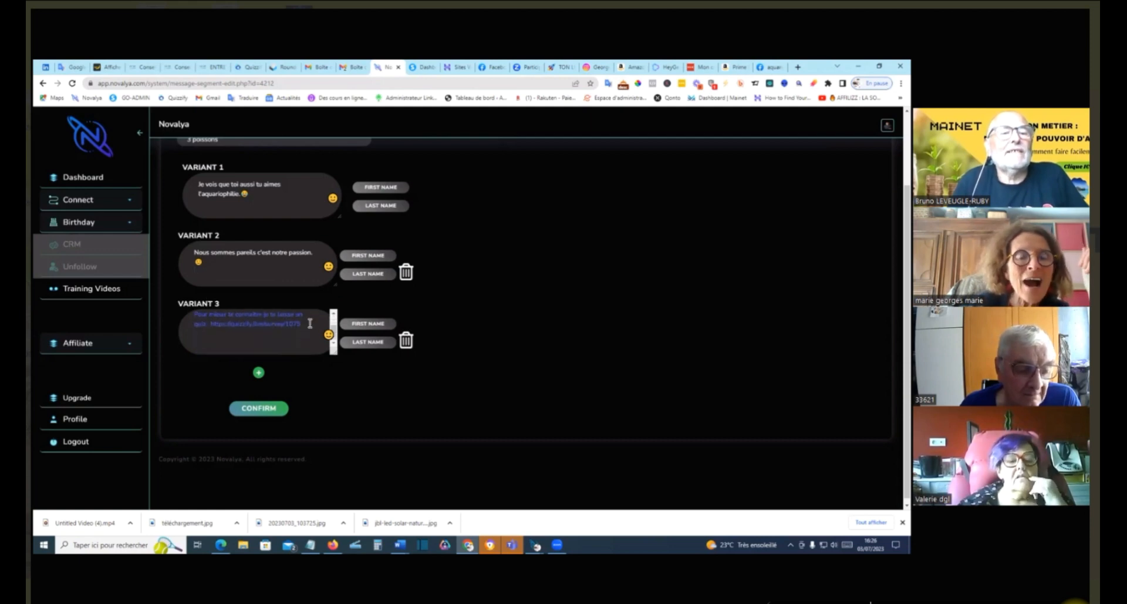
{"action": "right_click", "coordinate": [239, 325]}
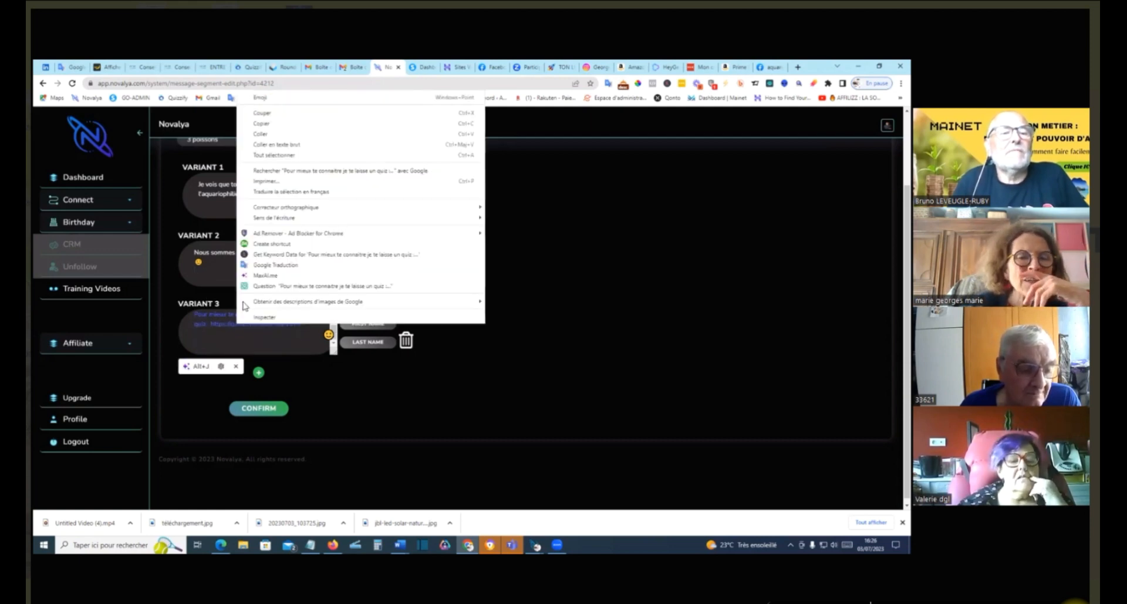
{"action": "left_click", "coordinate": [261, 129]}
{"action": "left_click", "coordinate": [257, 194]}
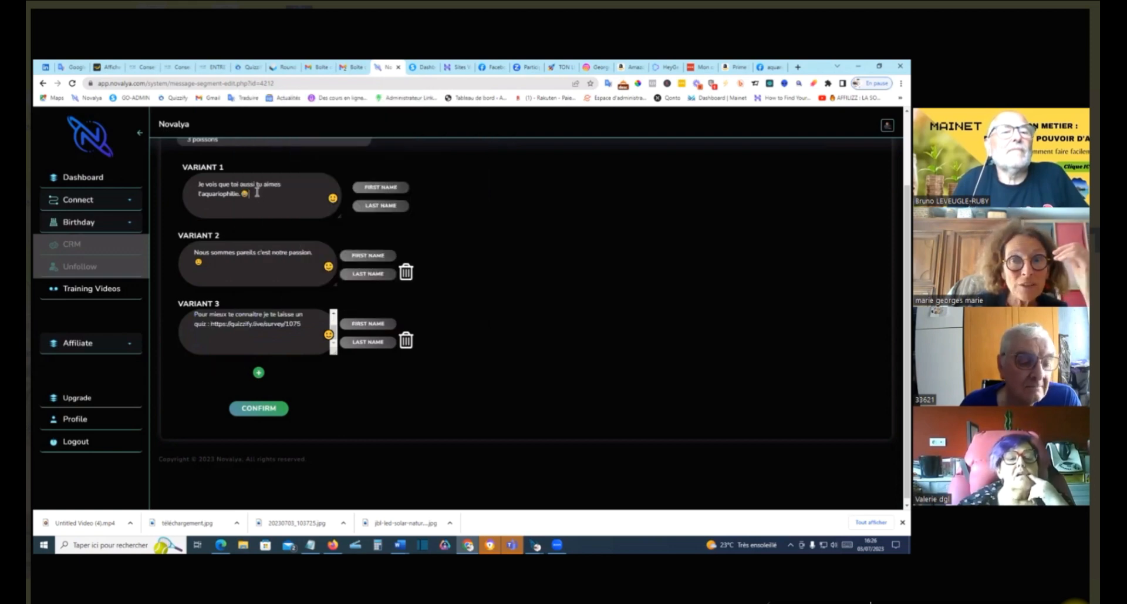
{"action": "key", "text": "Return"}
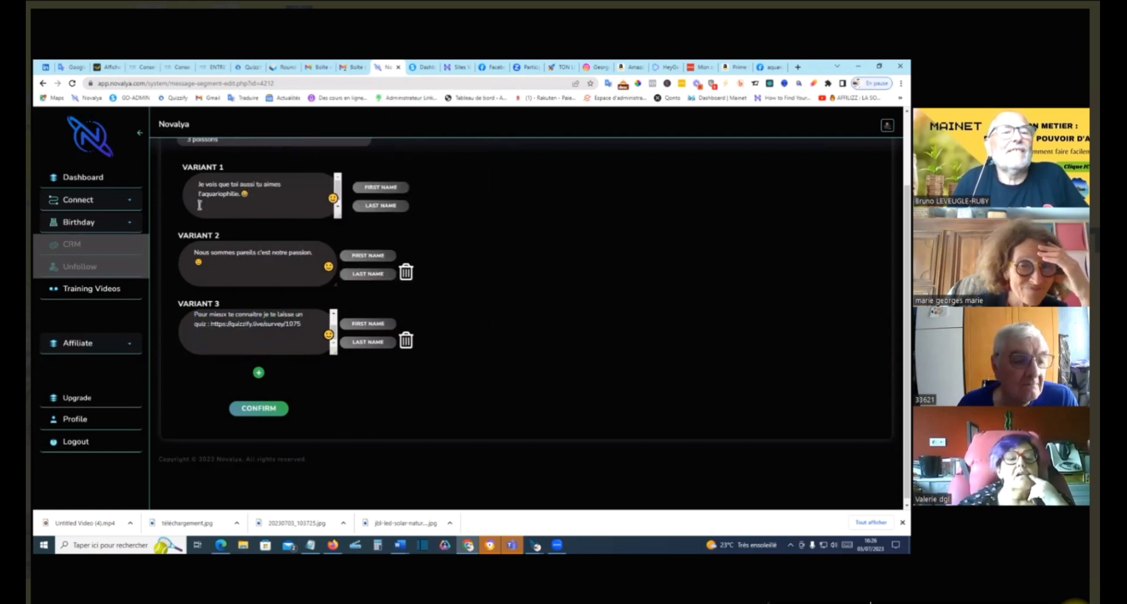
{"action": "right_click", "coordinate": [209, 201]}
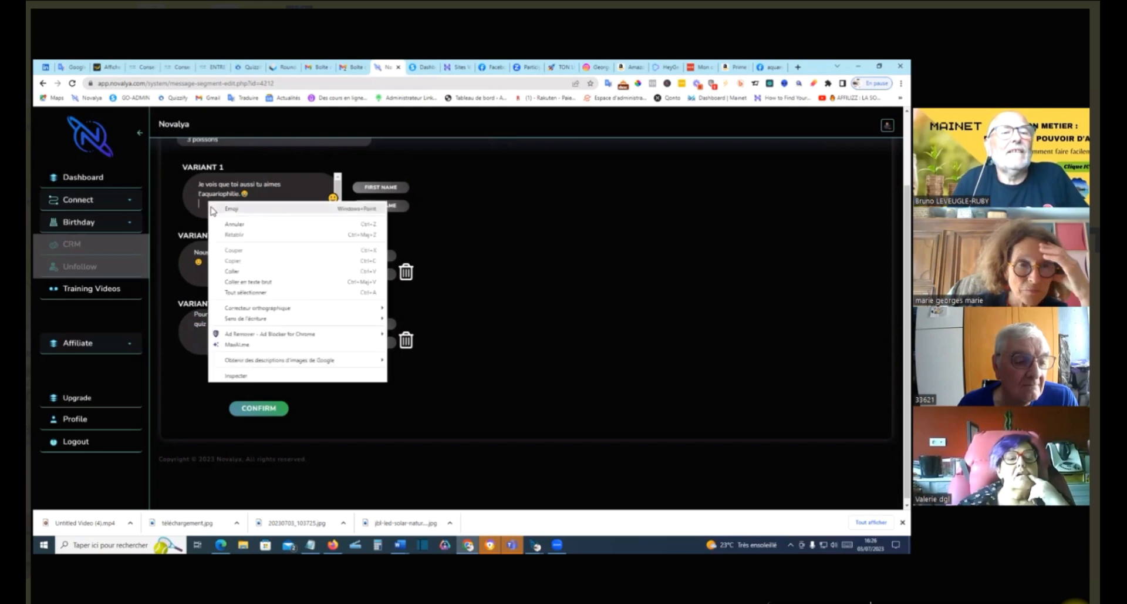
{"action": "left_click", "coordinate": [233, 271]}
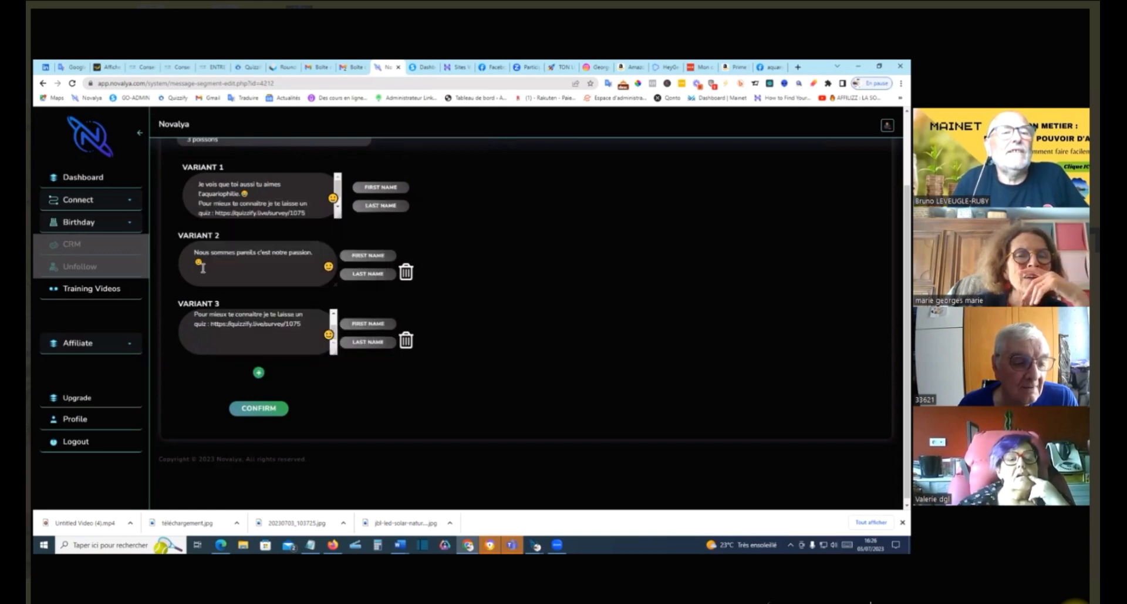
Paste the copied quiz sentence and link on a new line after the emoji in Variant 2, and confirm the section.
{"action": "key", "text": "Return"}
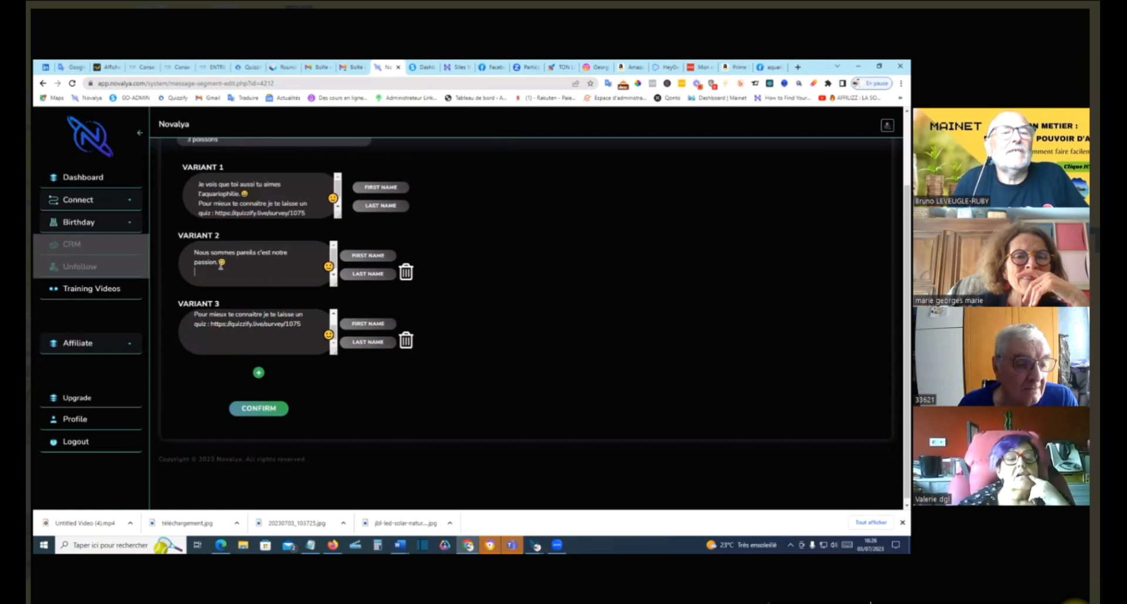
{"action": "right_click", "coordinate": [205, 277]}
{"action": "left_click", "coordinate": [239, 334]}
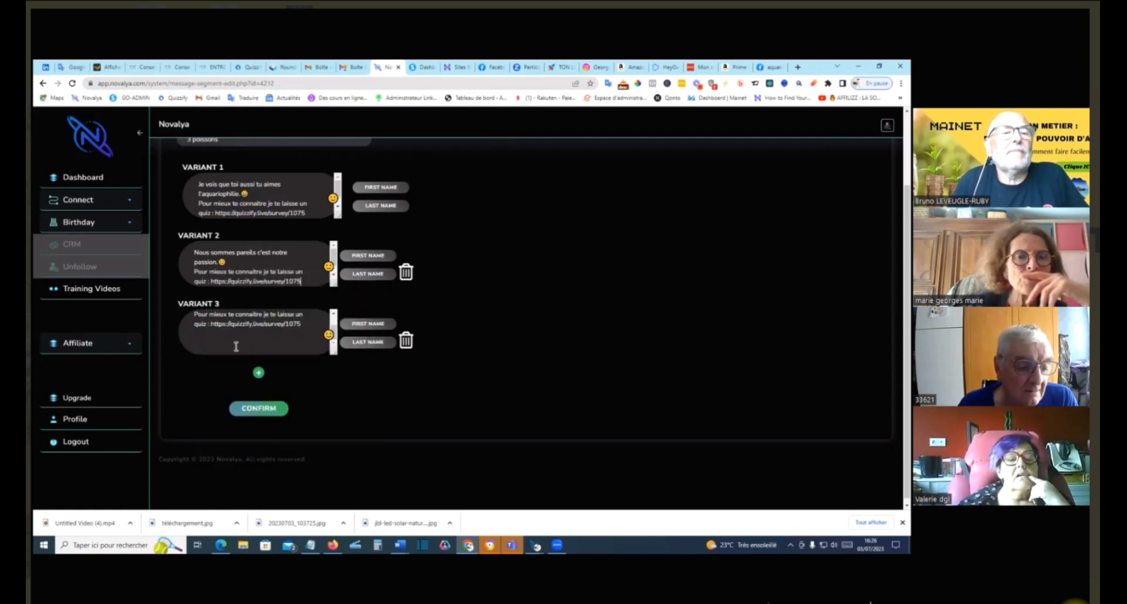
{"action": "left_click", "coordinate": [258, 410]}
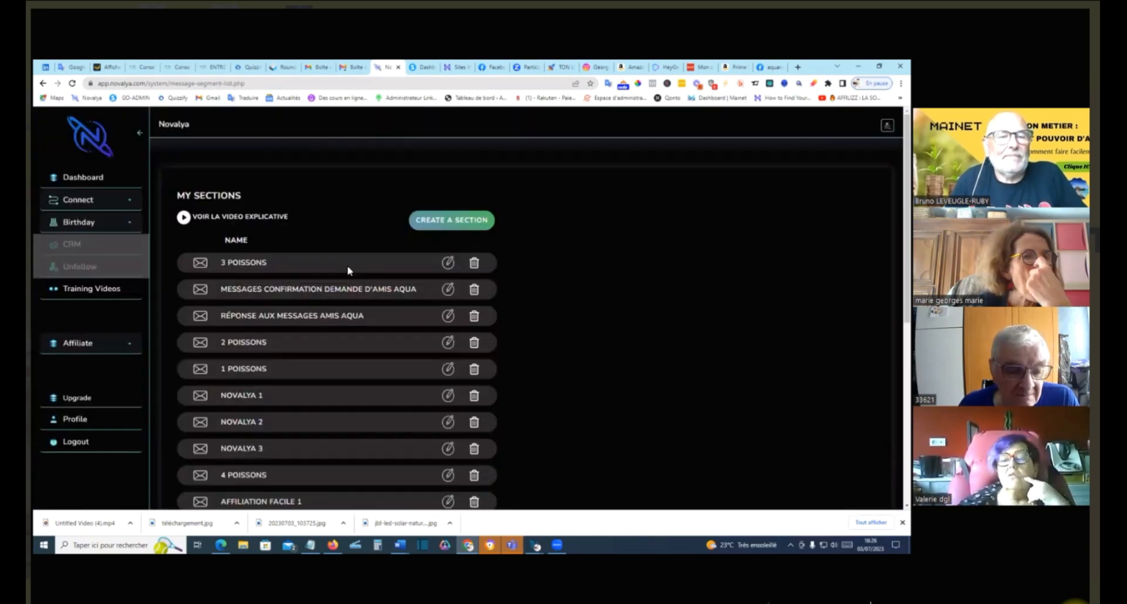
Reopen the "3 Poissons" section and add a line break after the quiz link in Variants 1, 2 and 3.
{"action": "scroll", "coordinate": [405, 311], "scroll_direction": "down", "scroll_amount": 2}
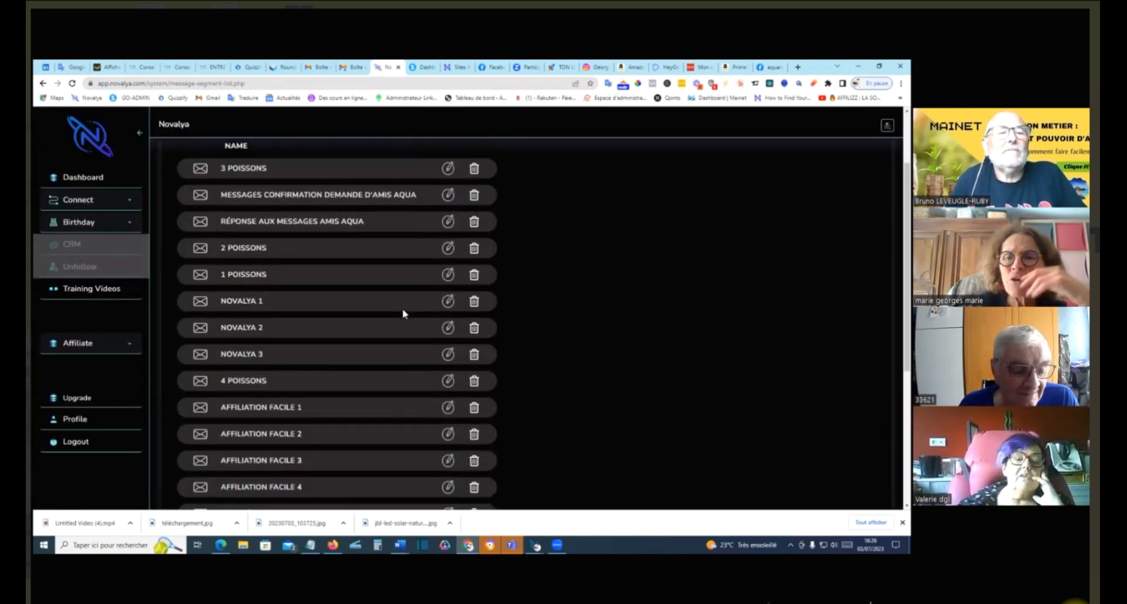
{"action": "scroll", "coordinate": [402, 311], "scroll_direction": "down", "scroll_amount": 1}
{"action": "scroll", "coordinate": [403, 310], "scroll_direction": "up", "scroll_amount": 3}
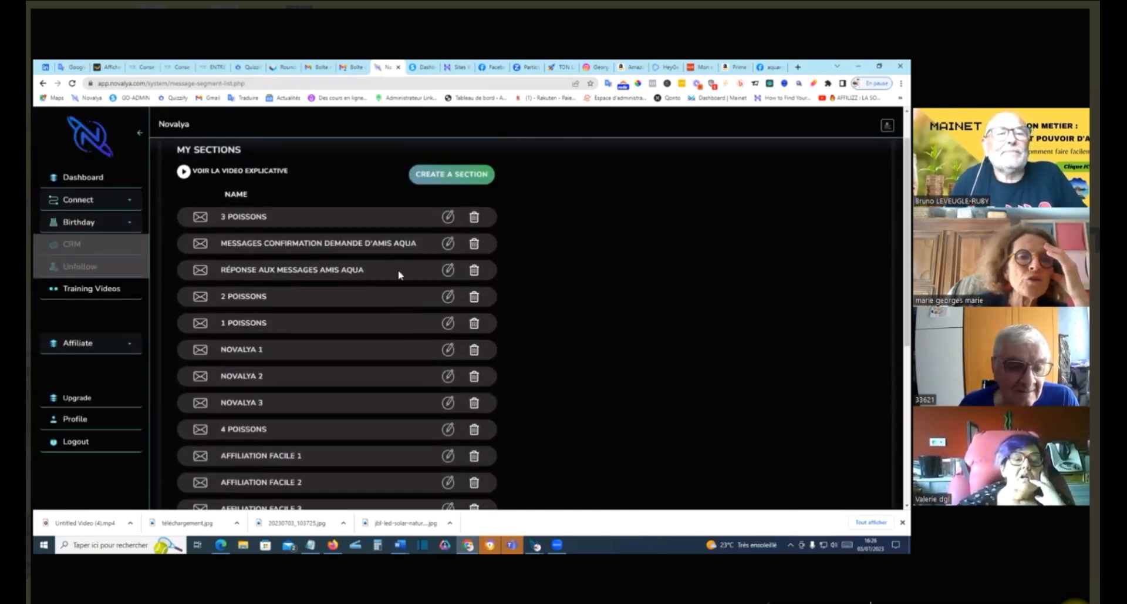
{"action": "left_click", "coordinate": [448, 218]}
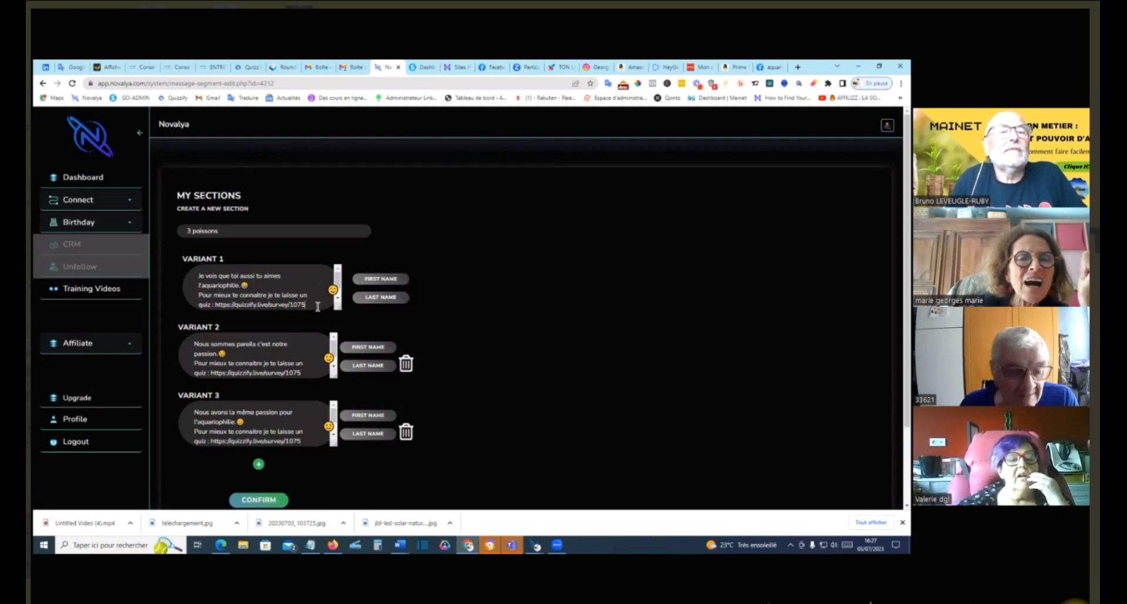
{"action": "scroll", "coordinate": [318, 305], "scroll_direction": "down", "scroll_amount": 1}
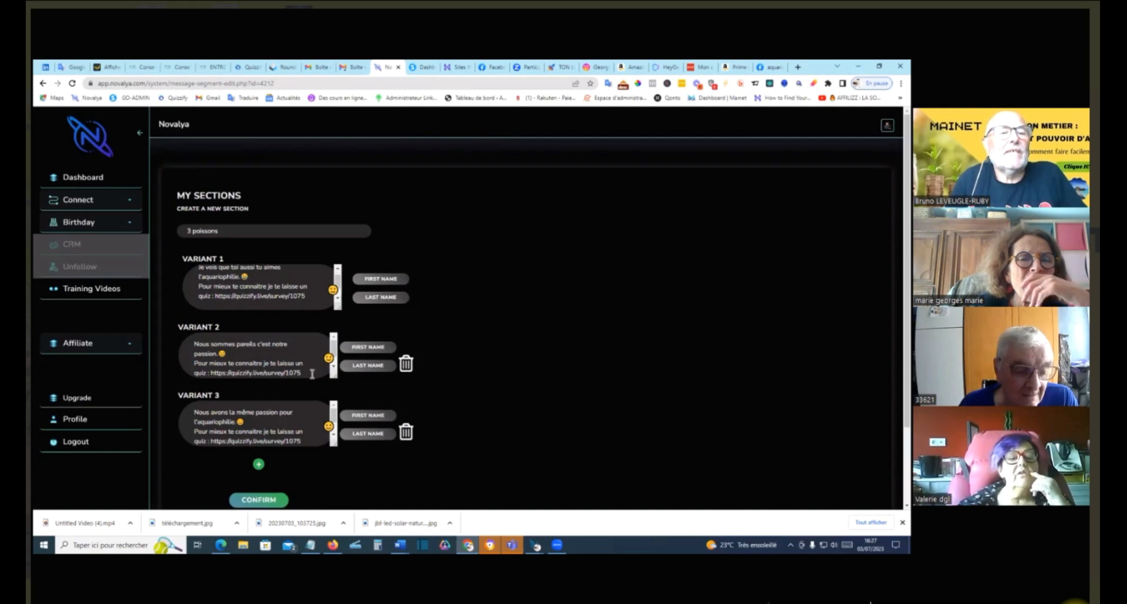
{"action": "scroll", "coordinate": [312, 374], "scroll_direction": "down", "scroll_amount": 1}
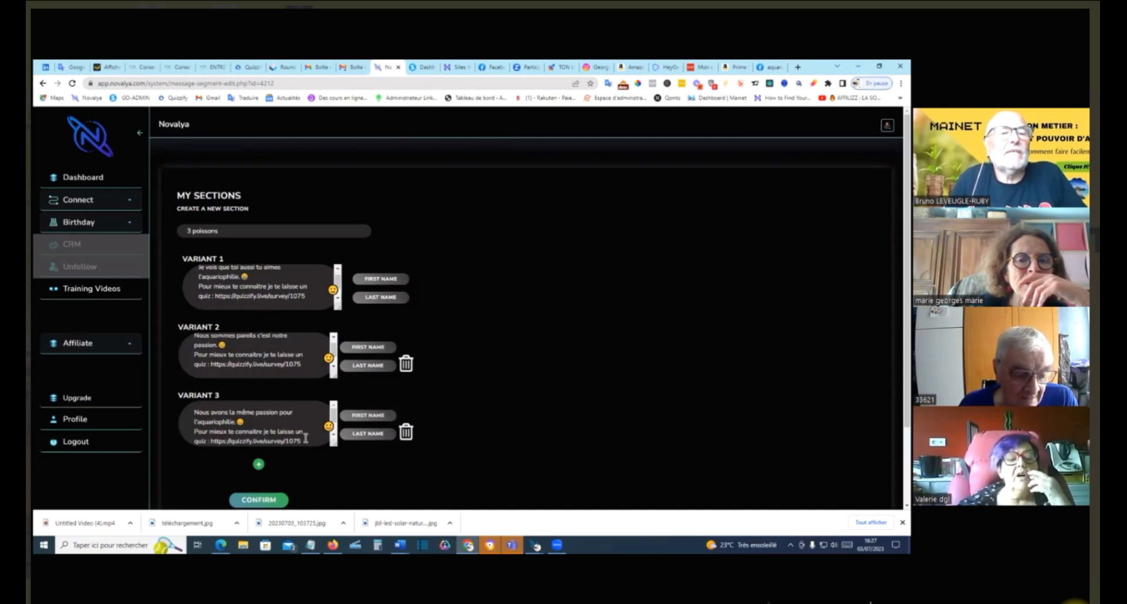
{"action": "scroll", "coordinate": [308, 440], "scroll_direction": "down", "scroll_amount": 1}
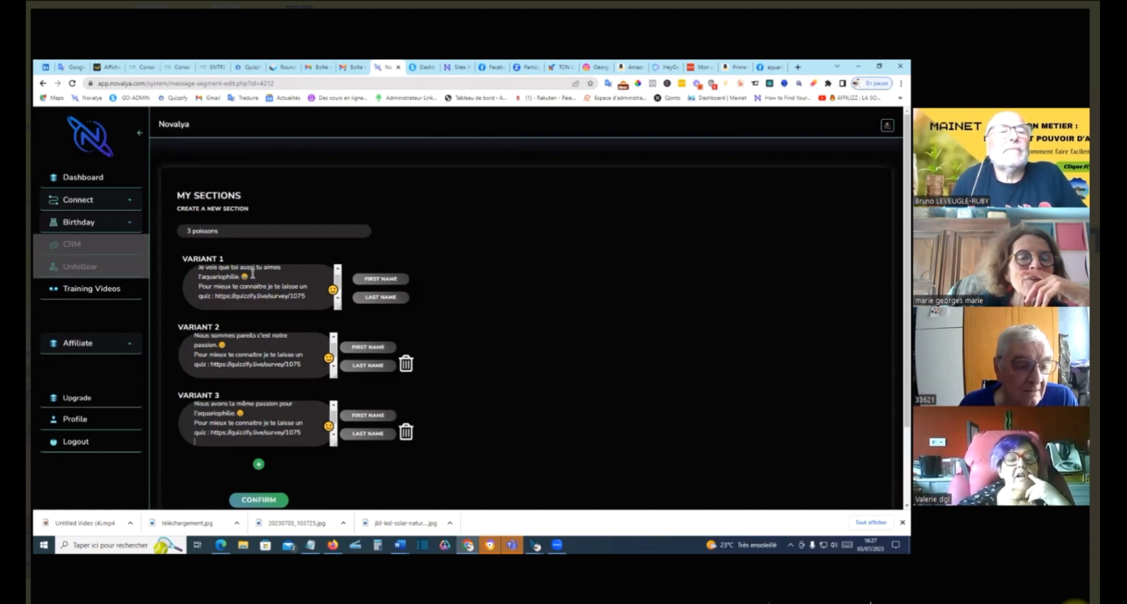
Check the quiz sentence and link at the end of Variants 1, 2 and 3, and confirm the "3 Poissons" section.
{"action": "scroll", "coordinate": [258, 302], "scroll_direction": "down", "scroll_amount": 1}
{"action": "left_click_drag", "start_coordinate": [228, 336], "coordinate": [232, 355]}
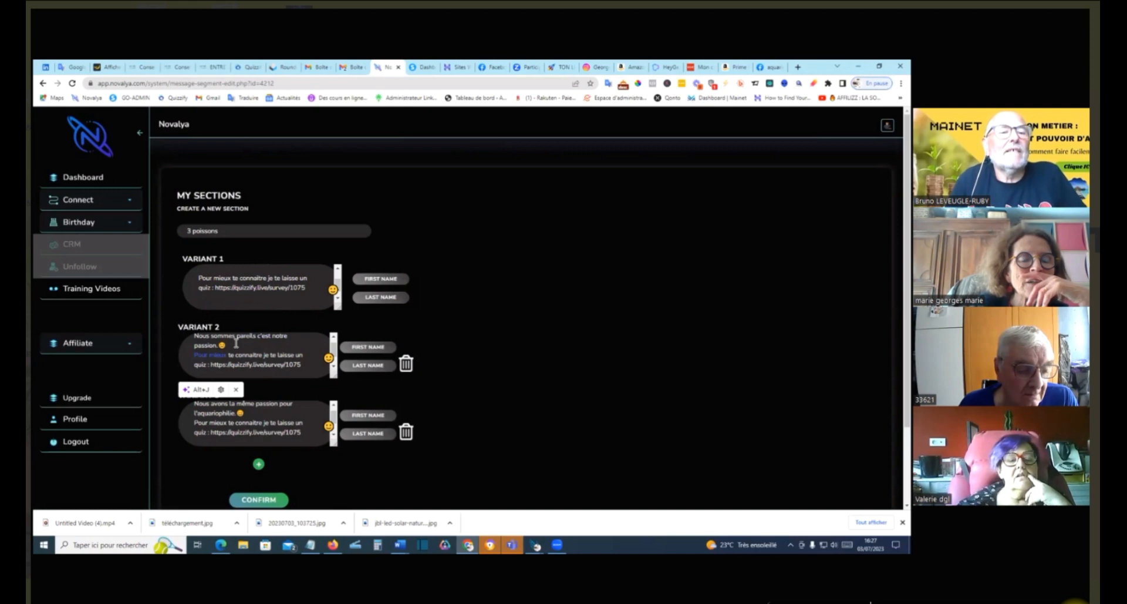
{"action": "key", "text": "BackSpace"}
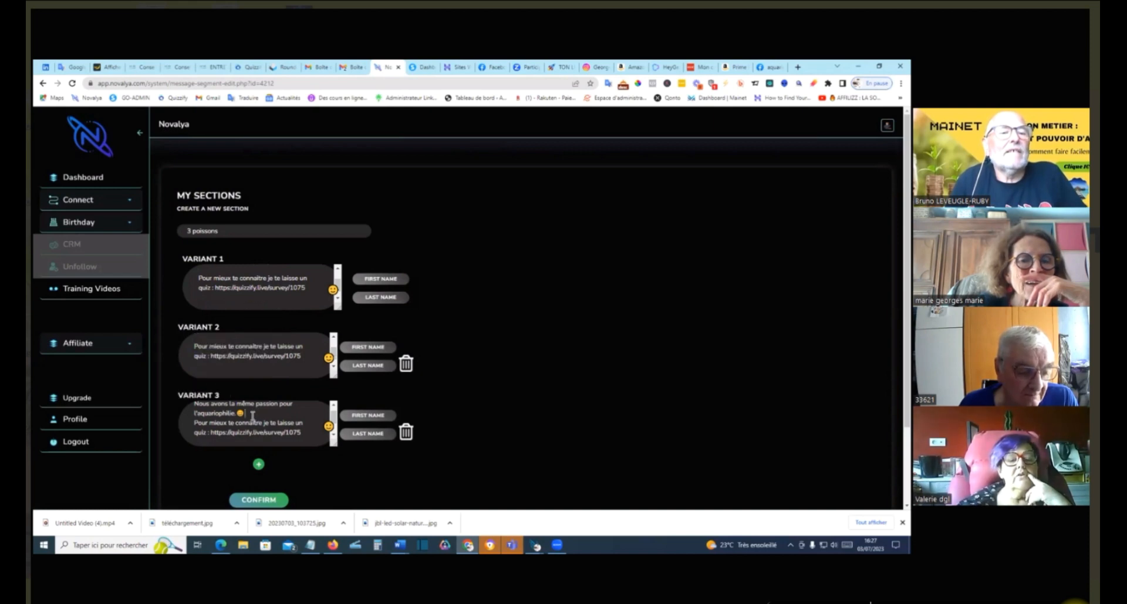
{"action": "scroll", "coordinate": [253, 416], "scroll_direction": "down", "scroll_amount": 2}
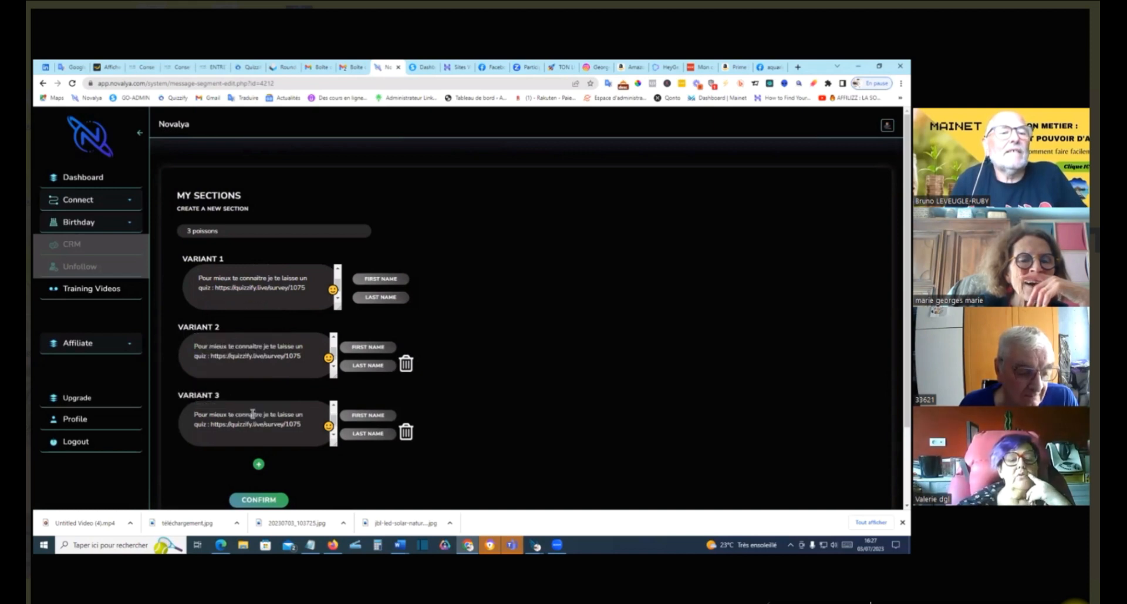
{"action": "left_click", "coordinate": [253, 500]}
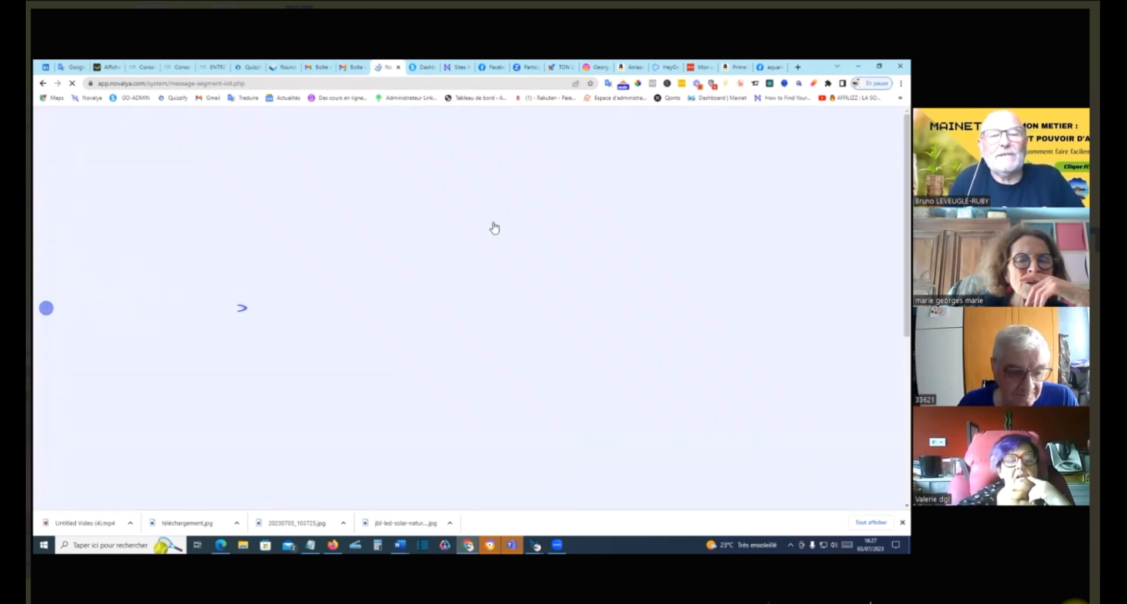
Open the "4 Poissons" section, correct Variant 2 to read "Depuis combien de temps il est fait ?" and confirm the section.
{"action": "scroll", "coordinate": [516, 275], "scroll_direction": "down", "scroll_amount": 3}
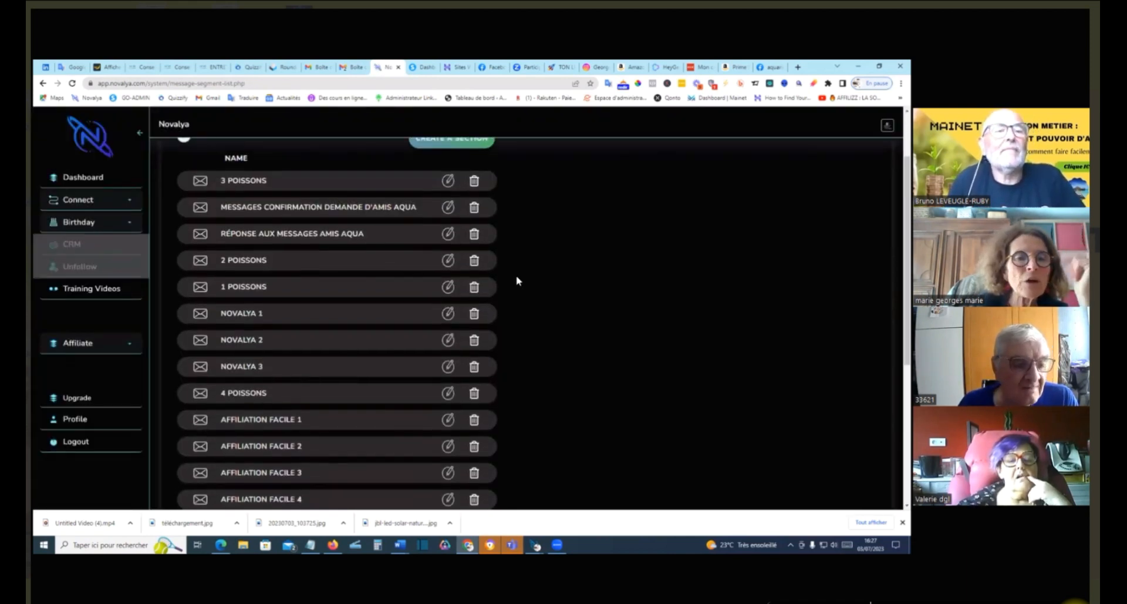
{"action": "scroll", "coordinate": [414, 364], "scroll_direction": "down", "scroll_amount": 2}
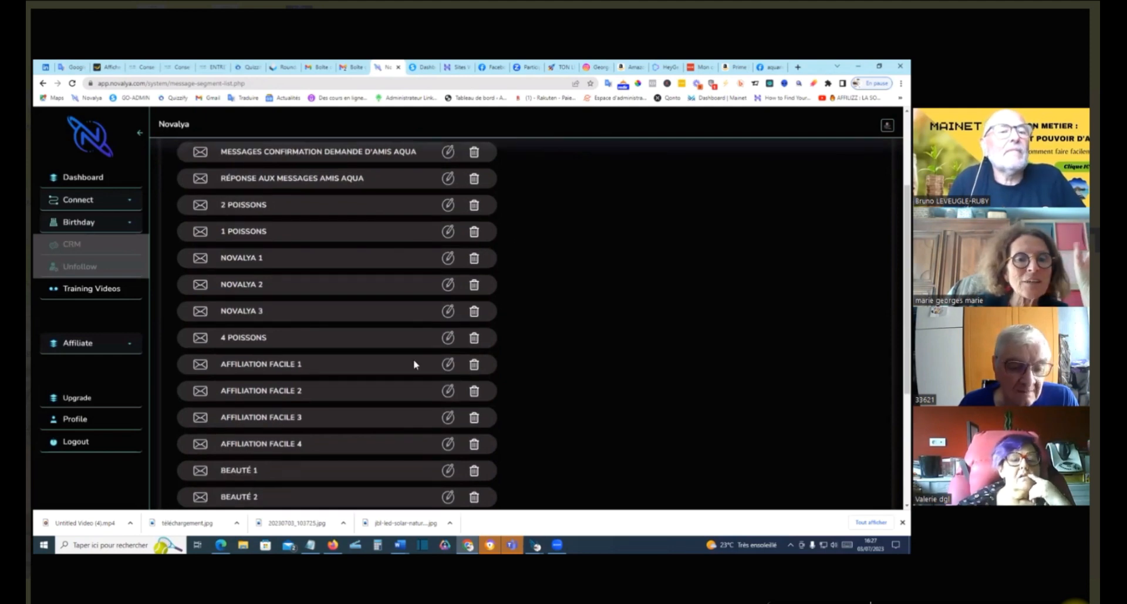
{"action": "left_click", "coordinate": [449, 339]}
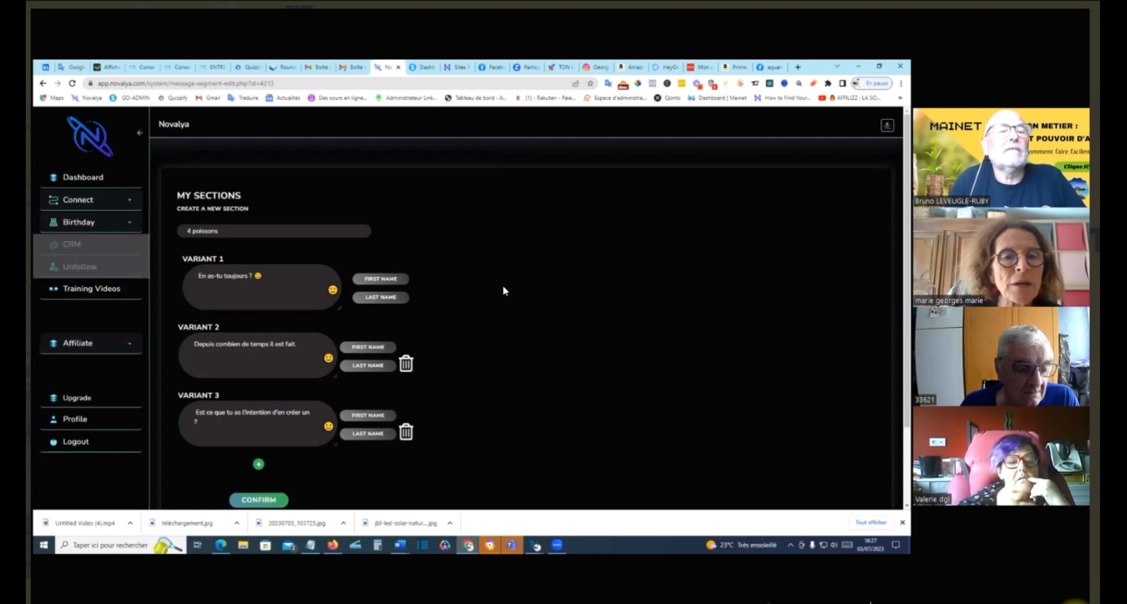
{"action": "scroll", "coordinate": [503, 286], "scroll_direction": "down", "scroll_amount": 1}
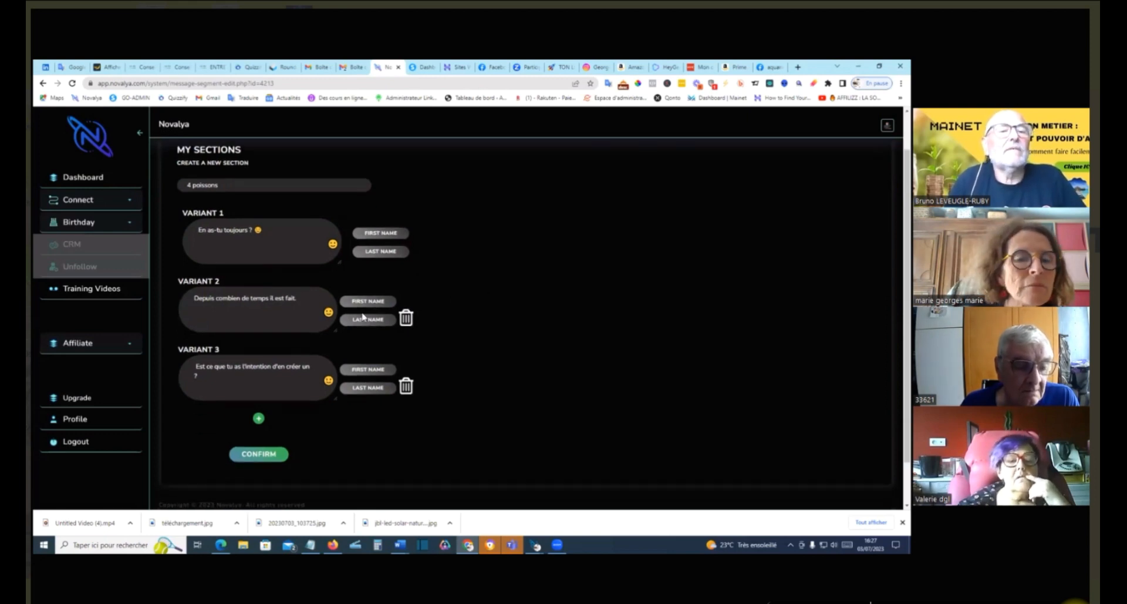
{"action": "left_click", "coordinate": [308, 299]}
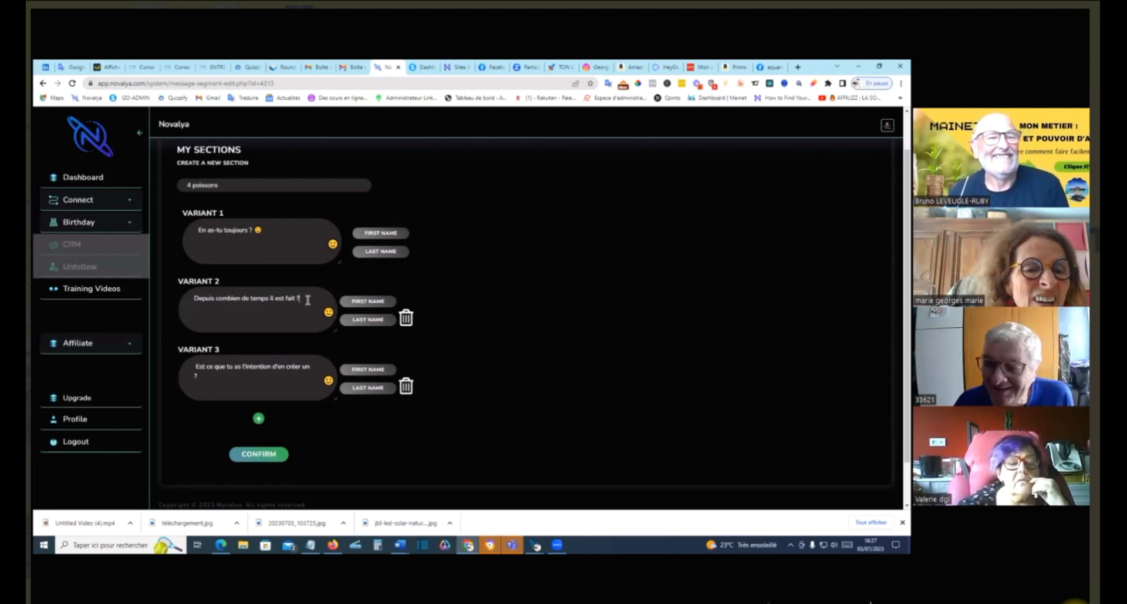
{"action": "scroll", "coordinate": [302, 306], "scroll_direction": "down", "scroll_amount": 1}
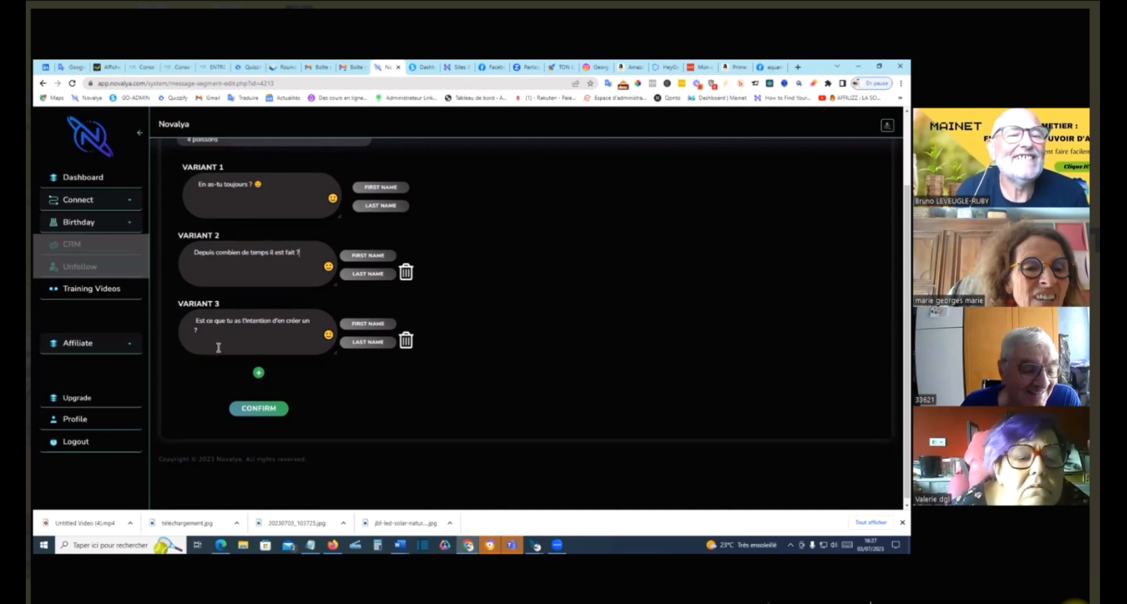
{"action": "left_click", "coordinate": [260, 414]}
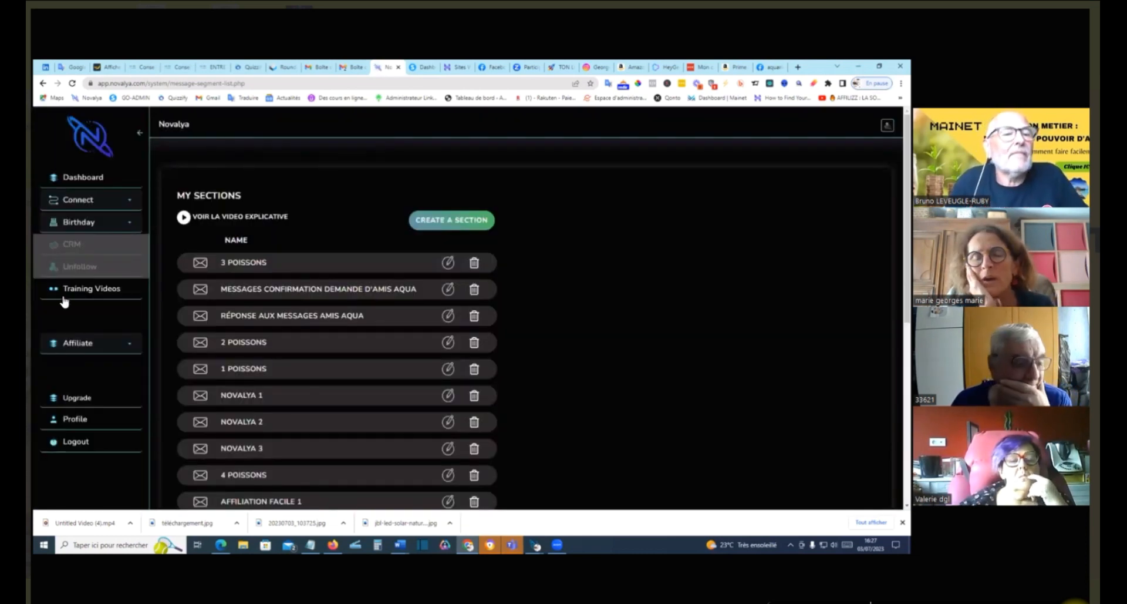
Go to the Connect messages list and open the "Poissons" message for editing.
{"action": "left_click", "coordinate": [74, 201]}
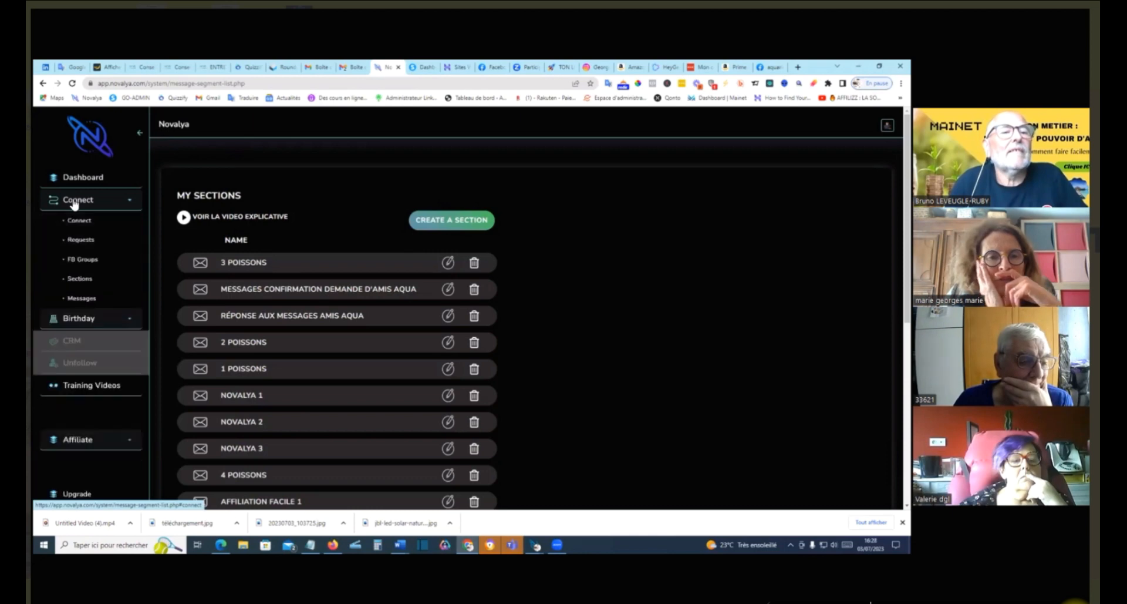
{"action": "left_click", "coordinate": [81, 298]}
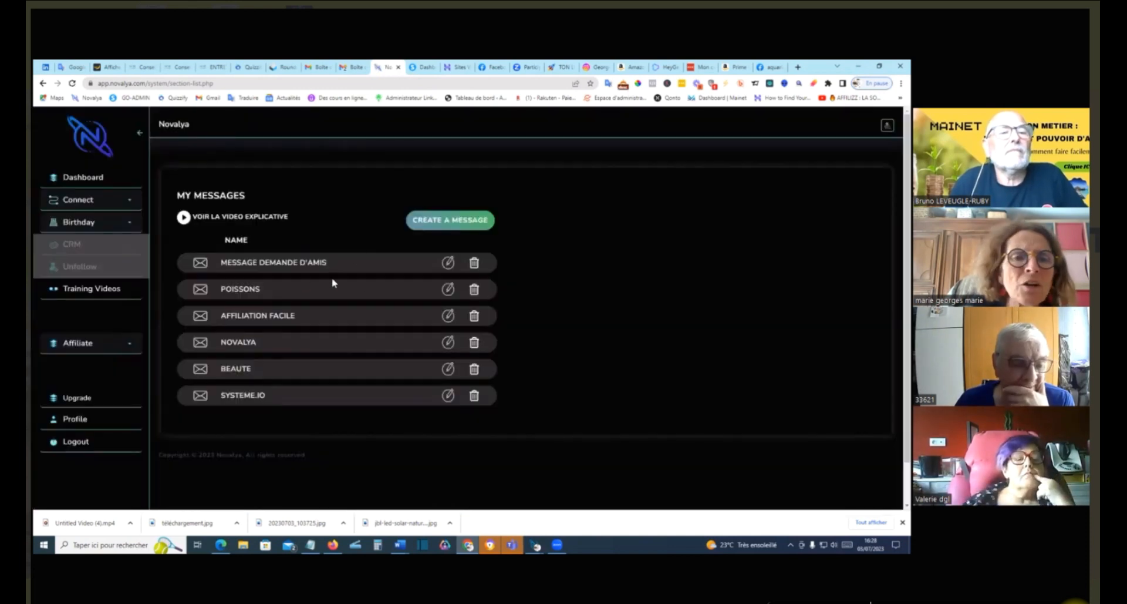
{"action": "left_click", "coordinate": [449, 290]}
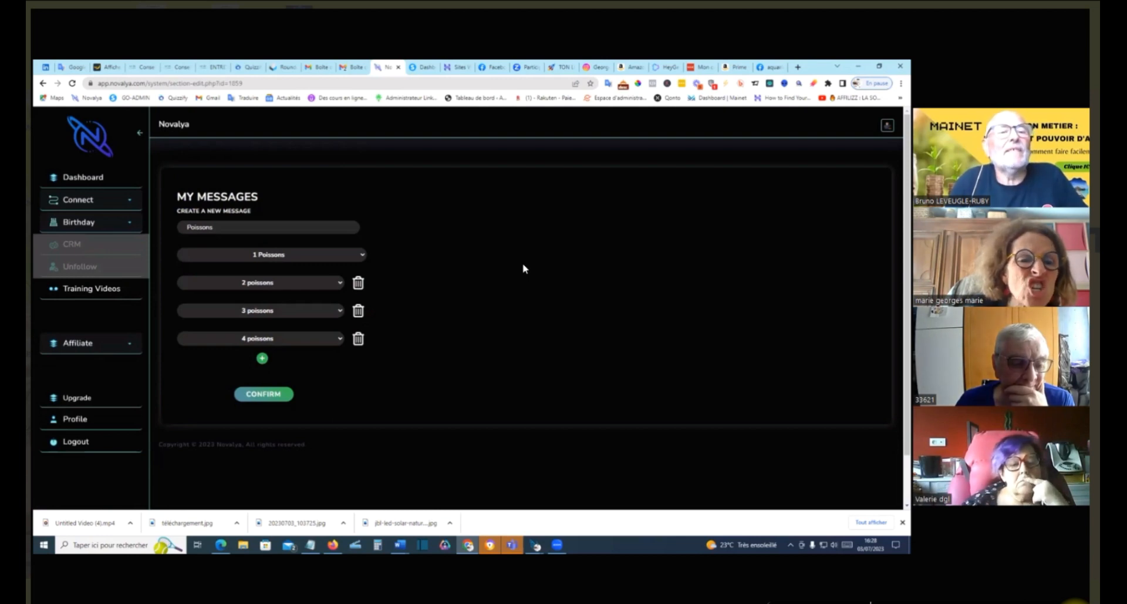
Review the section choices in all four slots of the message, keep sections 1 to 4 Poissons in order, and confirm the message.
{"action": "left_click", "coordinate": [362, 255]}
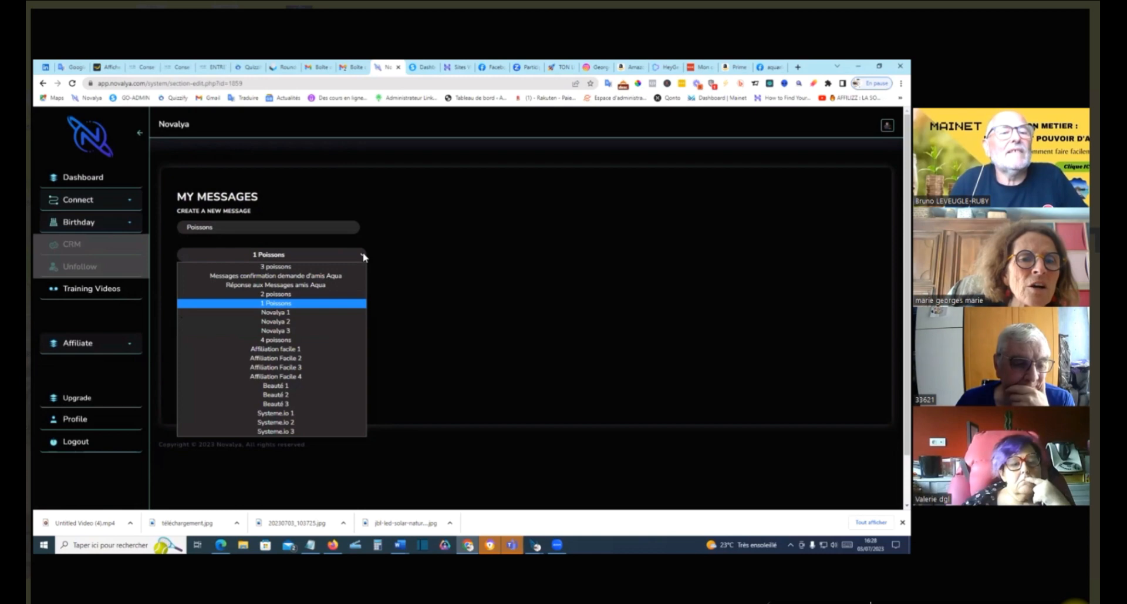
{"action": "left_click", "coordinate": [363, 254]}
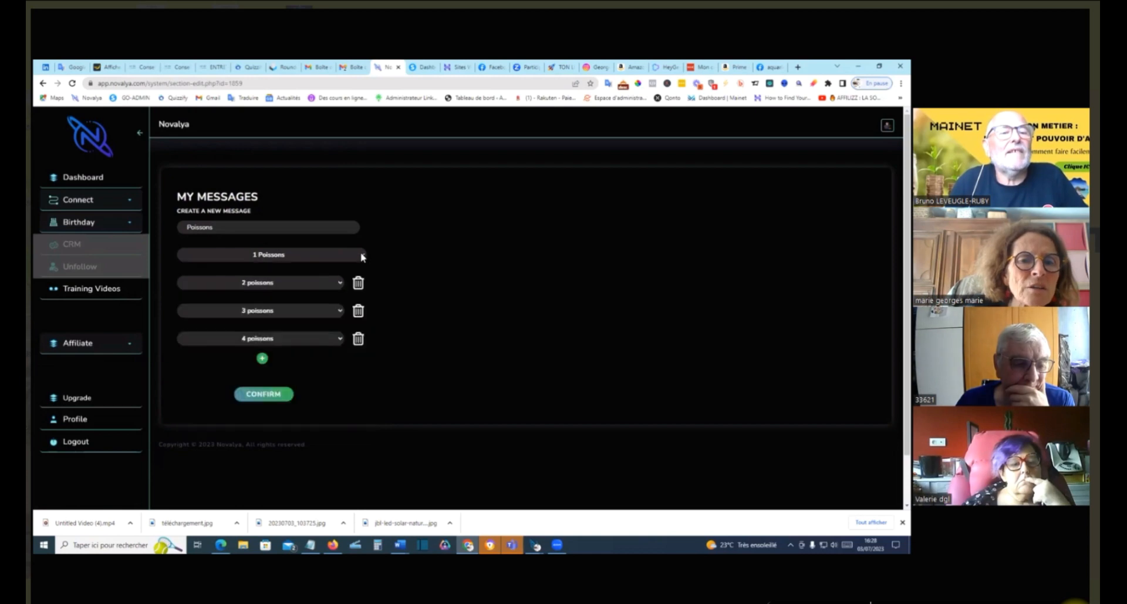
{"action": "left_click", "coordinate": [340, 282]}
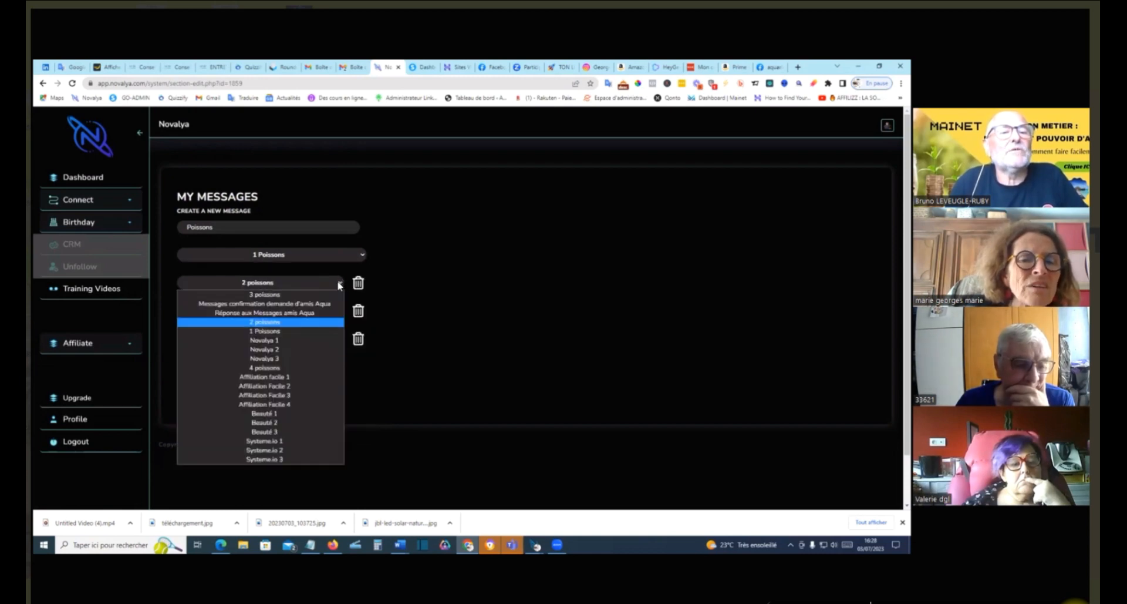
{"action": "left_click", "coordinate": [340, 286]}
{"action": "left_click", "coordinate": [342, 311]}
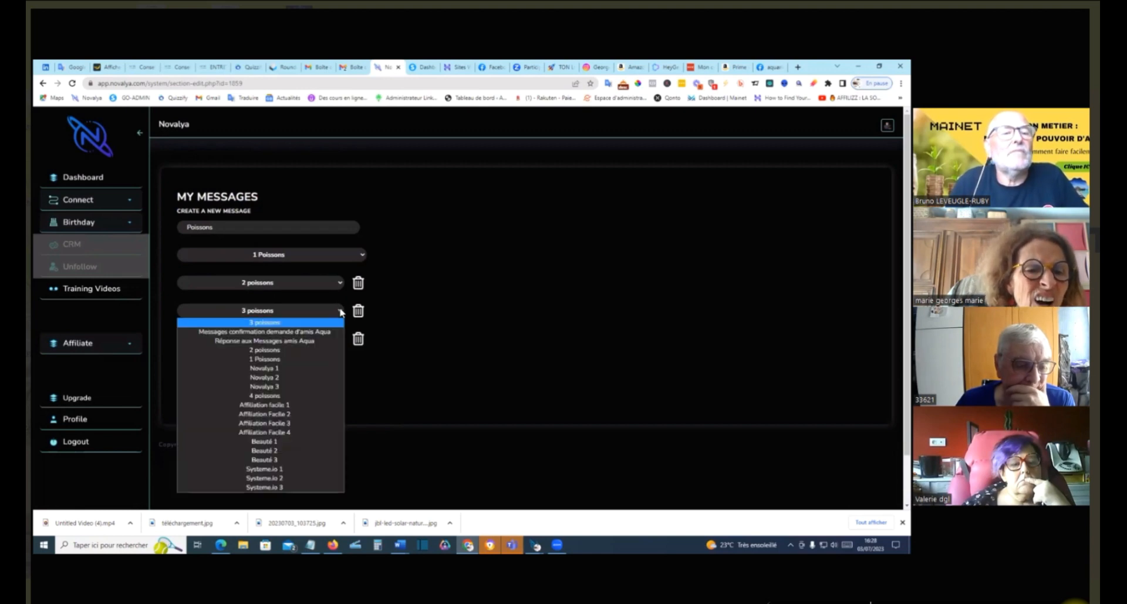
{"action": "left_click", "coordinate": [342, 311]}
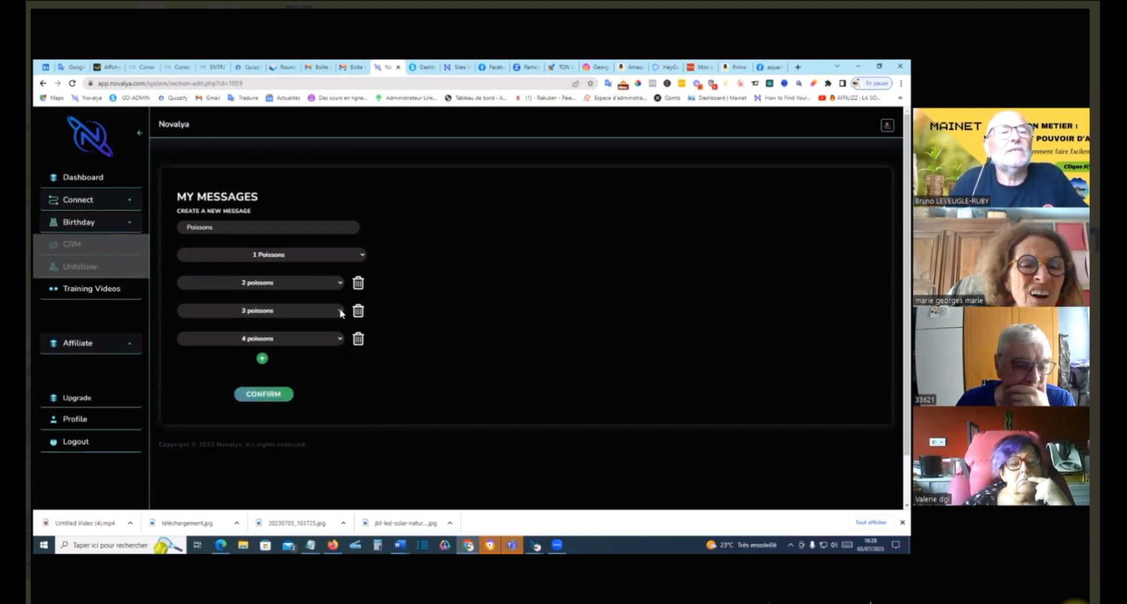
{"action": "left_click", "coordinate": [341, 338]}
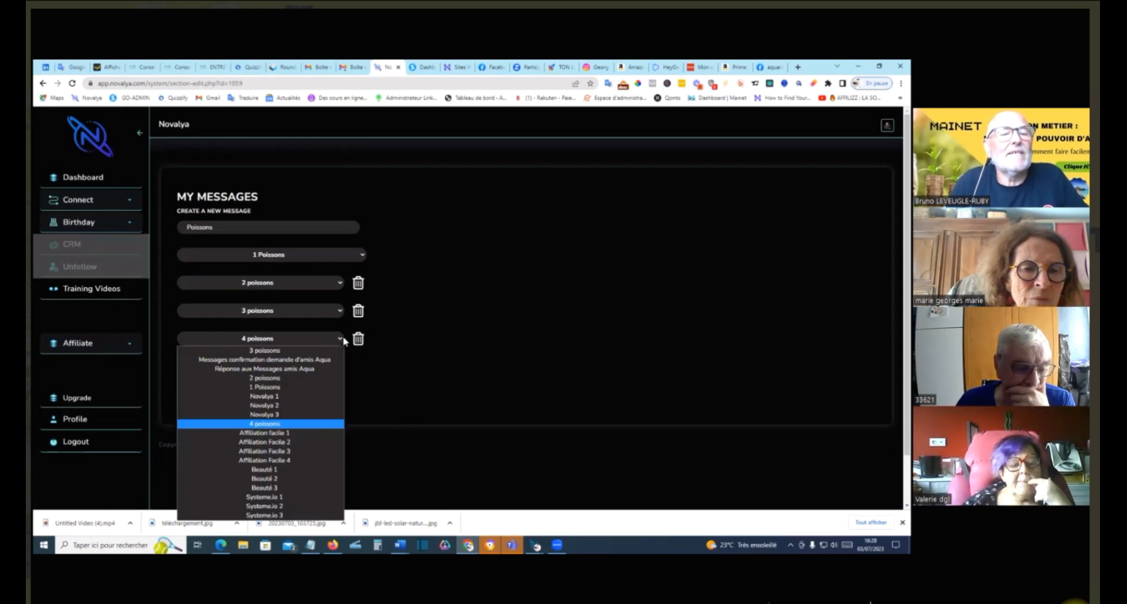
{"action": "left_click", "coordinate": [339, 339]}
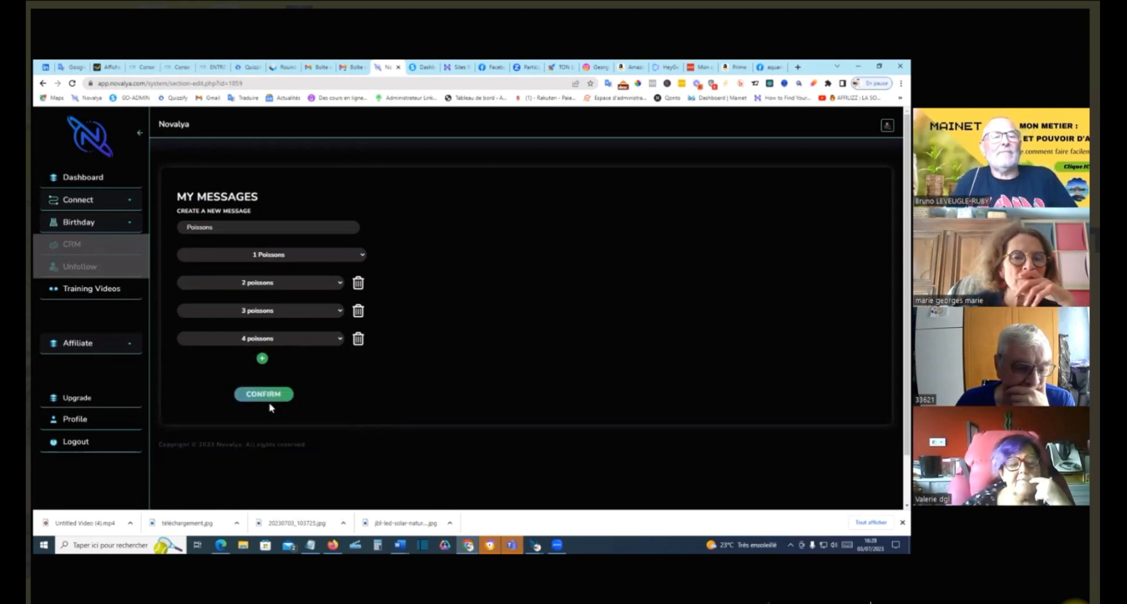
{"action": "left_click", "coordinate": [263, 398]}
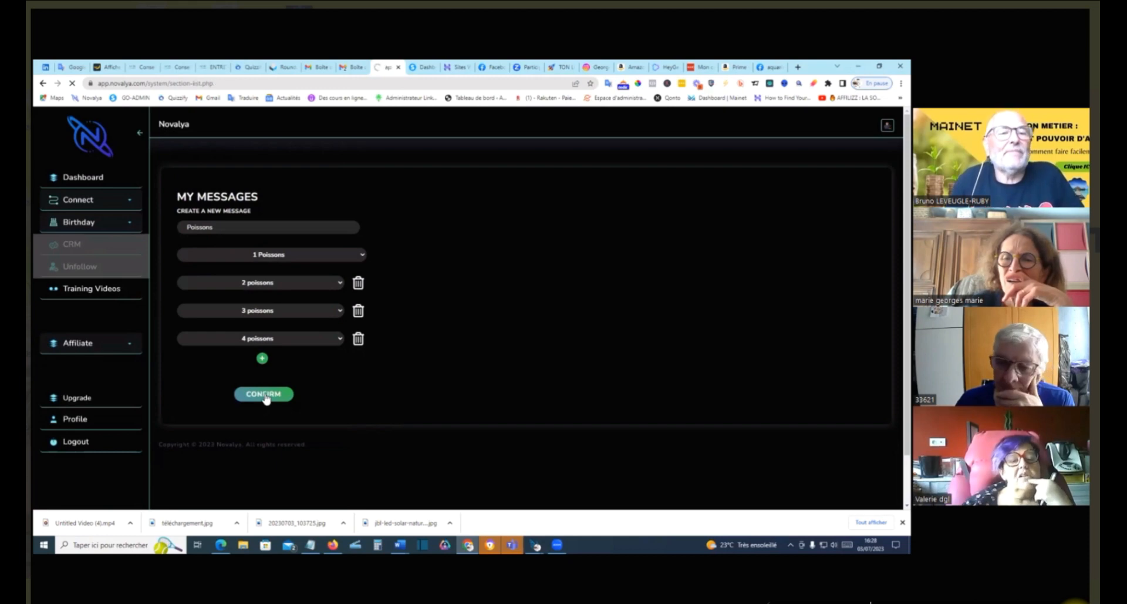